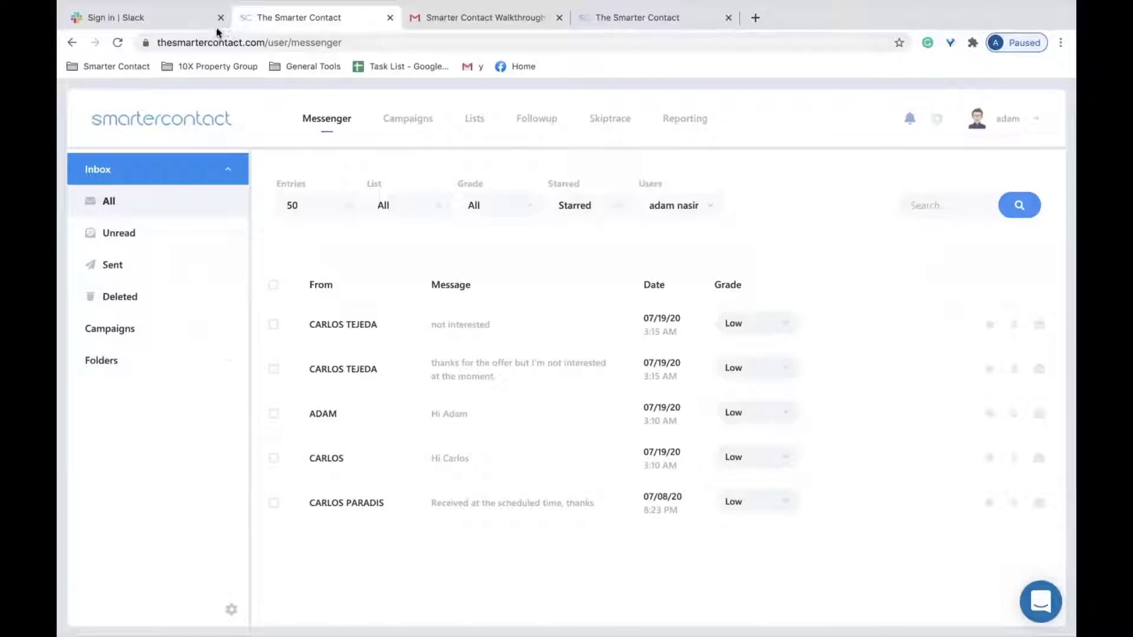
Close the Slack sign-in tab and expand the Inbox, Campaigns and Folders sidebar groups.
{"action": "left_click", "coordinate": [220, 17]}
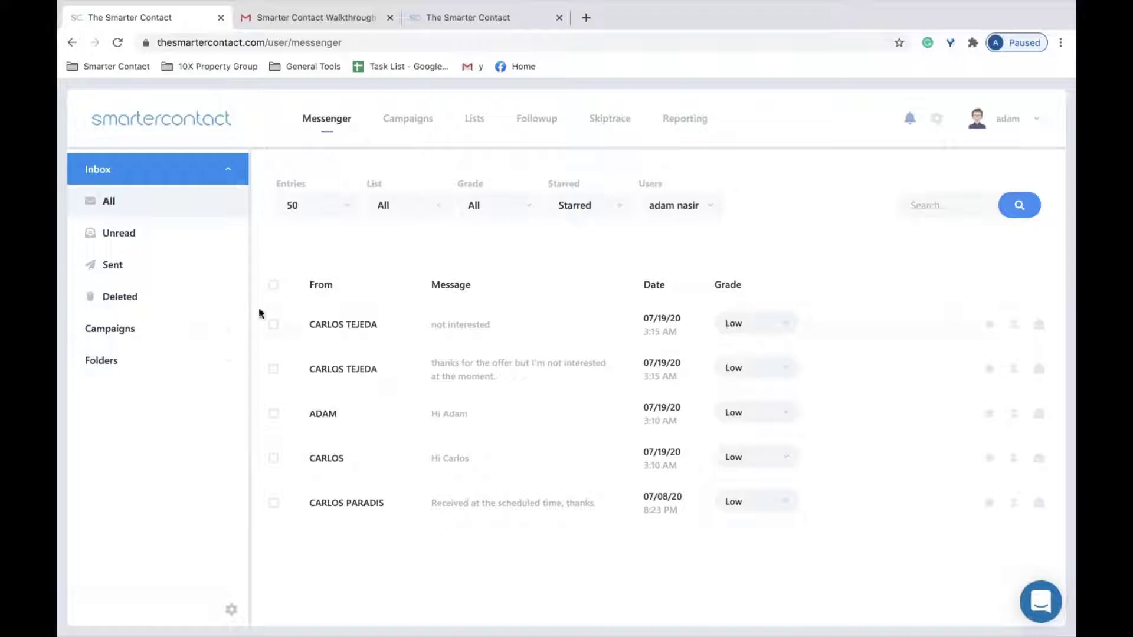
{"action": "left_click", "coordinate": [217, 368]}
{"action": "left_click", "coordinate": [227, 358]}
{"action": "left_click", "coordinate": [237, 169]}
{"action": "left_click", "coordinate": [216, 204]}
{"action": "left_click", "coordinate": [223, 327]}
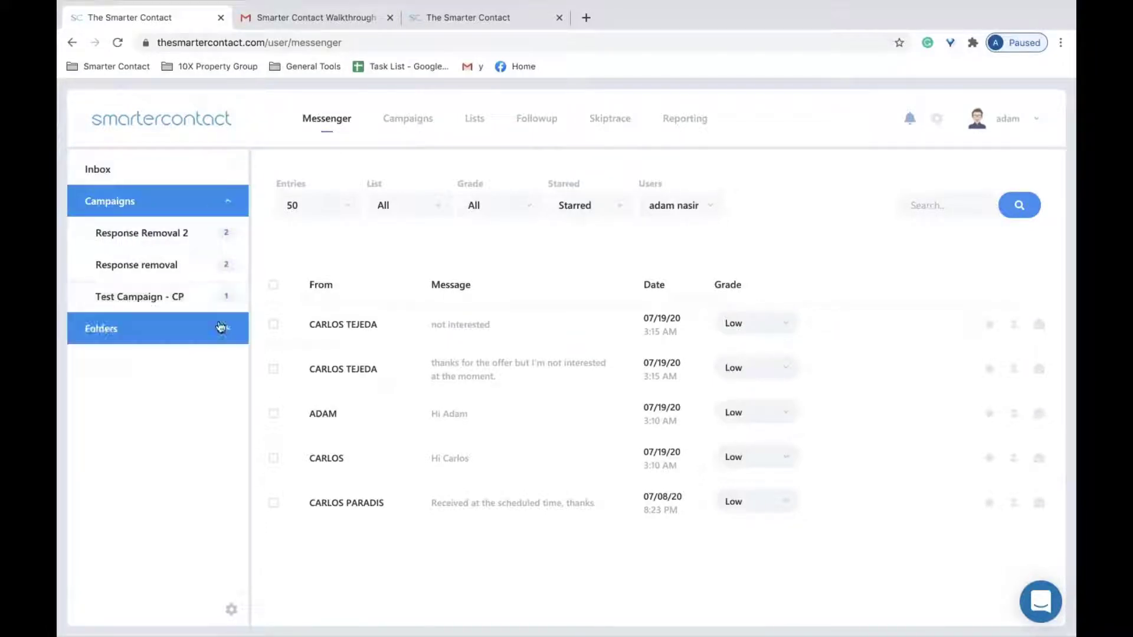
{"action": "left_click", "coordinate": [232, 170]}
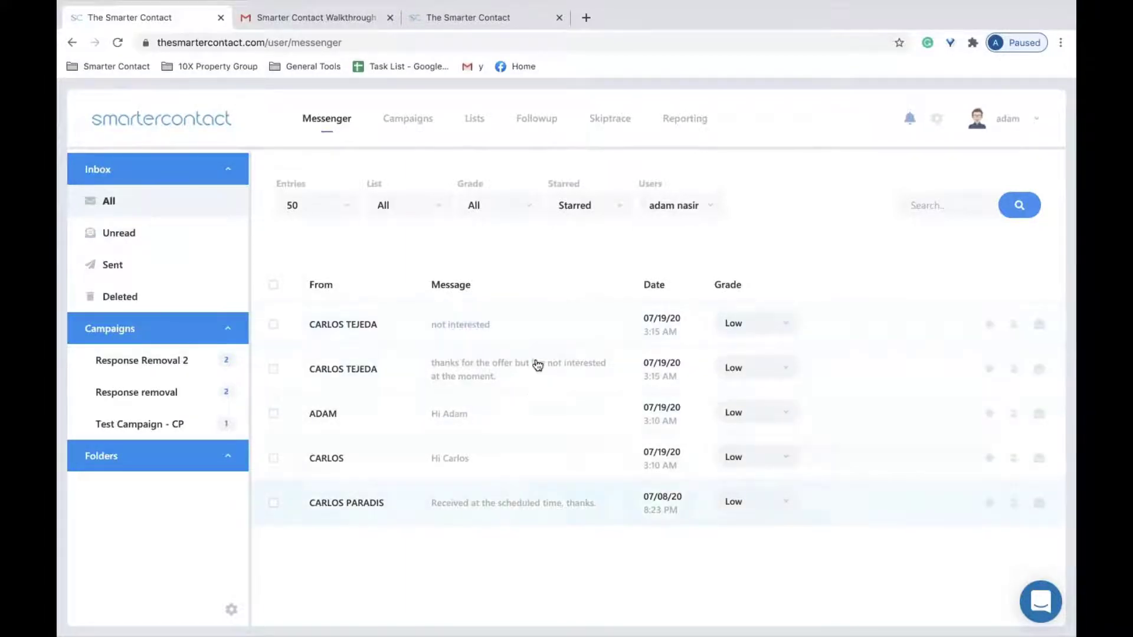
{"action": "mouse_move", "coordinate": [552, 632]}
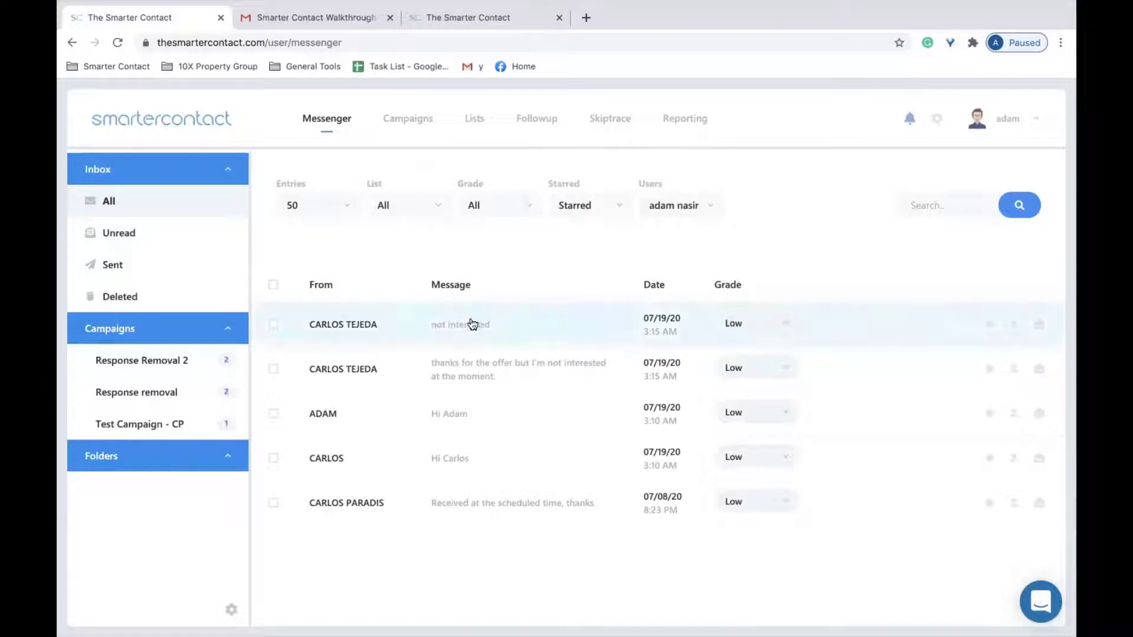
{"action": "left_click", "coordinate": [759, 333]}
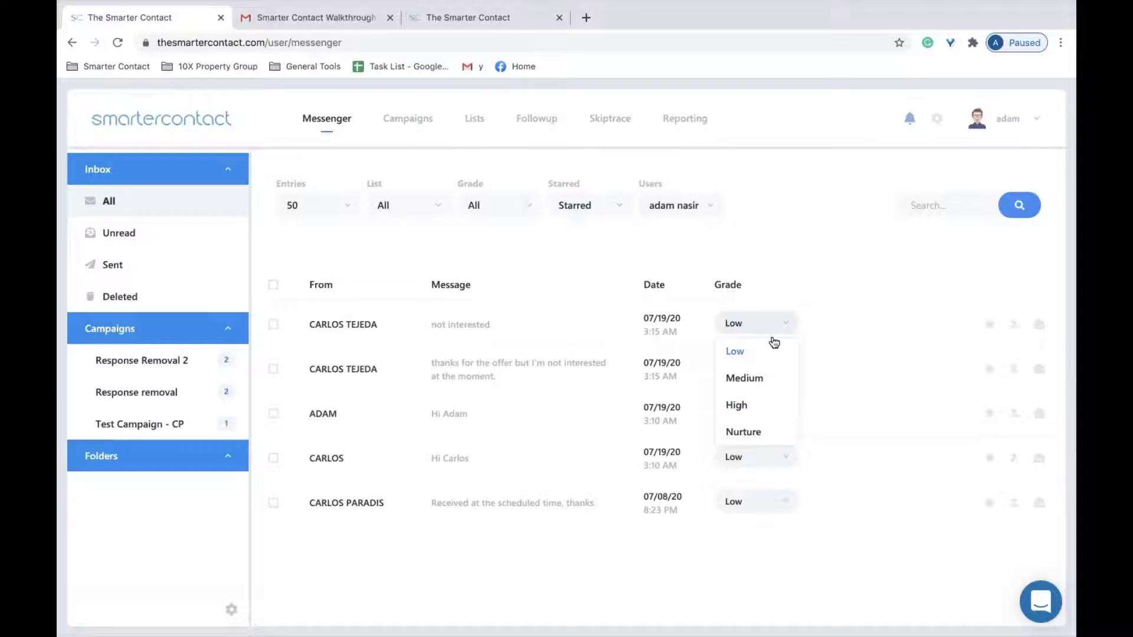
{"action": "left_click", "coordinate": [796, 249]}
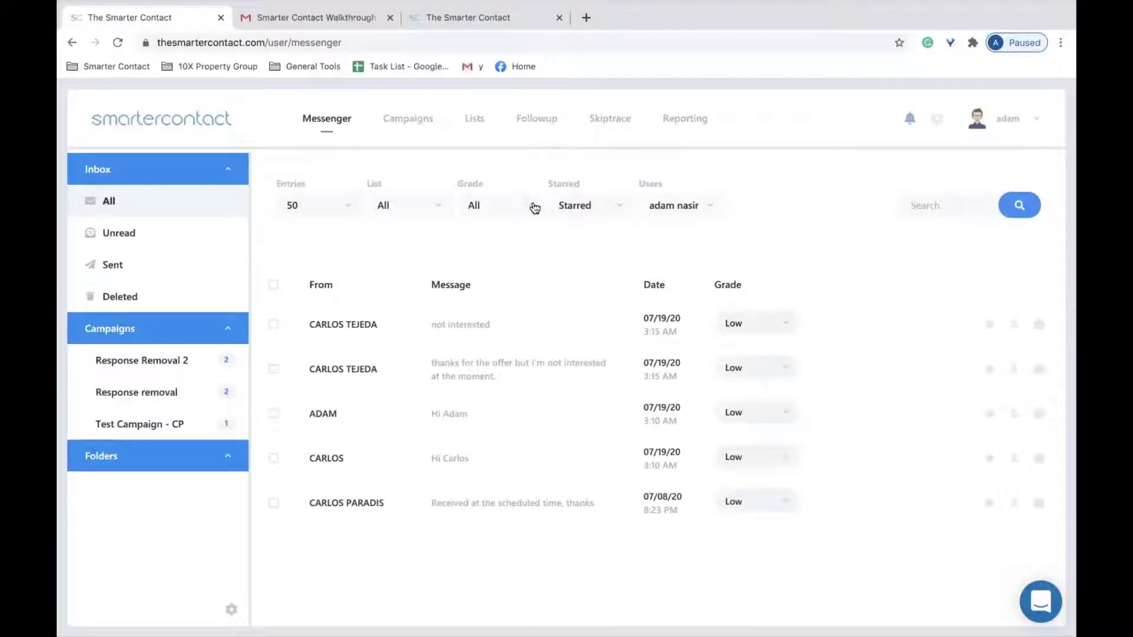
Reply 'How much would you want for your property?' to the first contact, then close the chat.
{"action": "left_click", "coordinate": [1040, 325]}
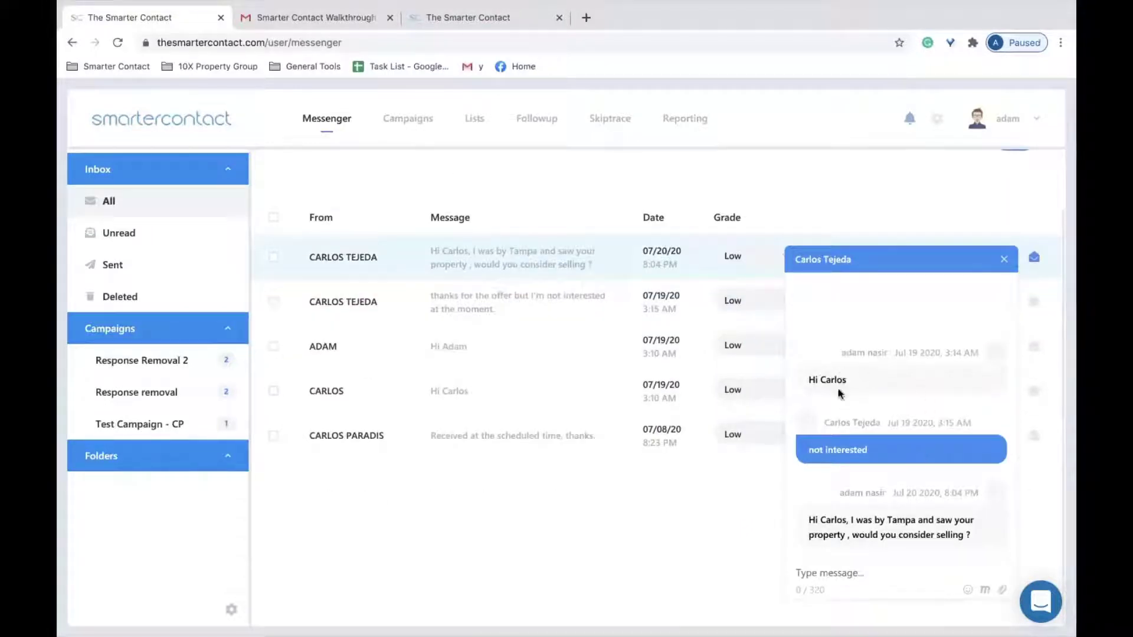
{"action": "left_click", "coordinate": [834, 566]}
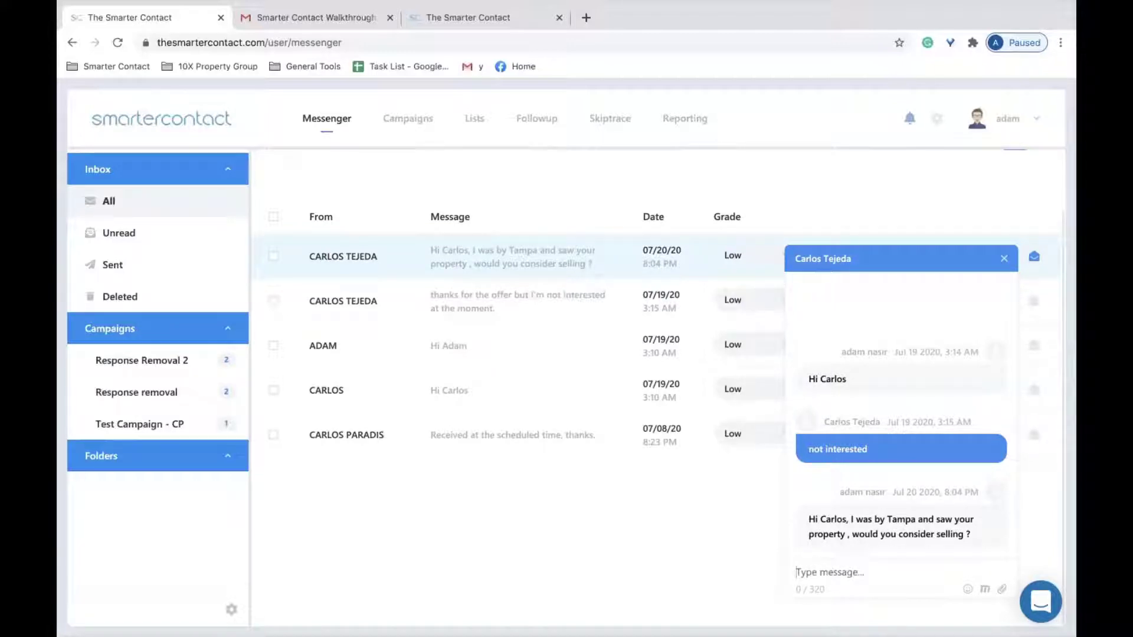
{"action": "type", "text": "yes"}
{"action": "key", "text": "BackSpace"}
{"action": "key", "text": "BackSpace"}
{"action": "key", "text": "BackSpace"}
{"action": "key", "text": "BackSpace"}
{"action": "type", "text": "How much would you want for your property?"}
{"action": "key", "text": "Return"}
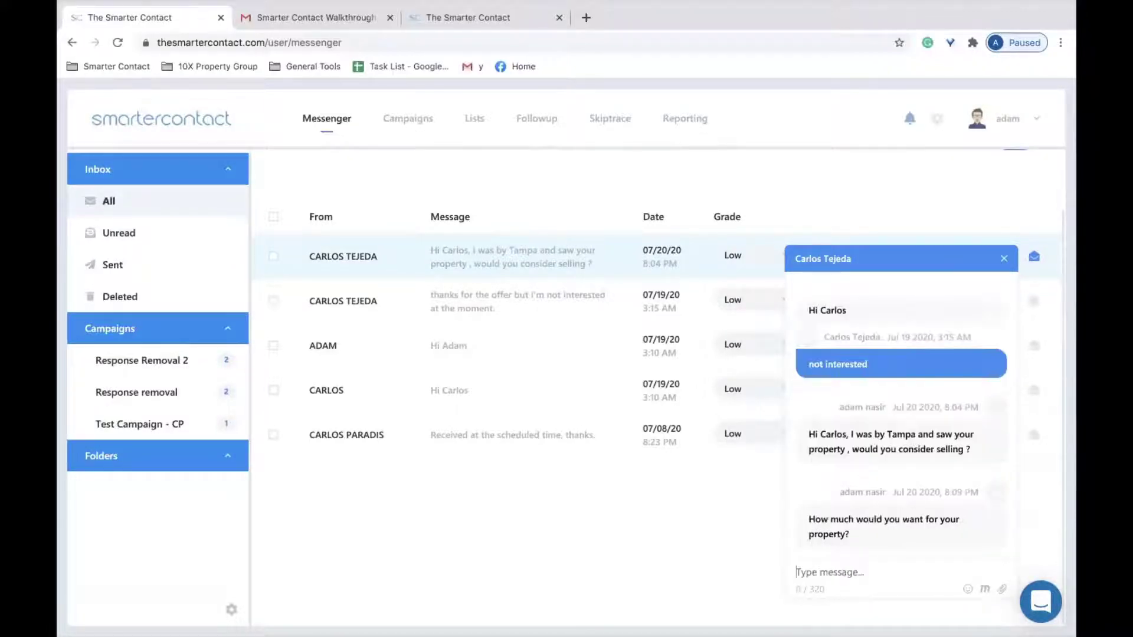
{"action": "left_click", "coordinate": [982, 587]}
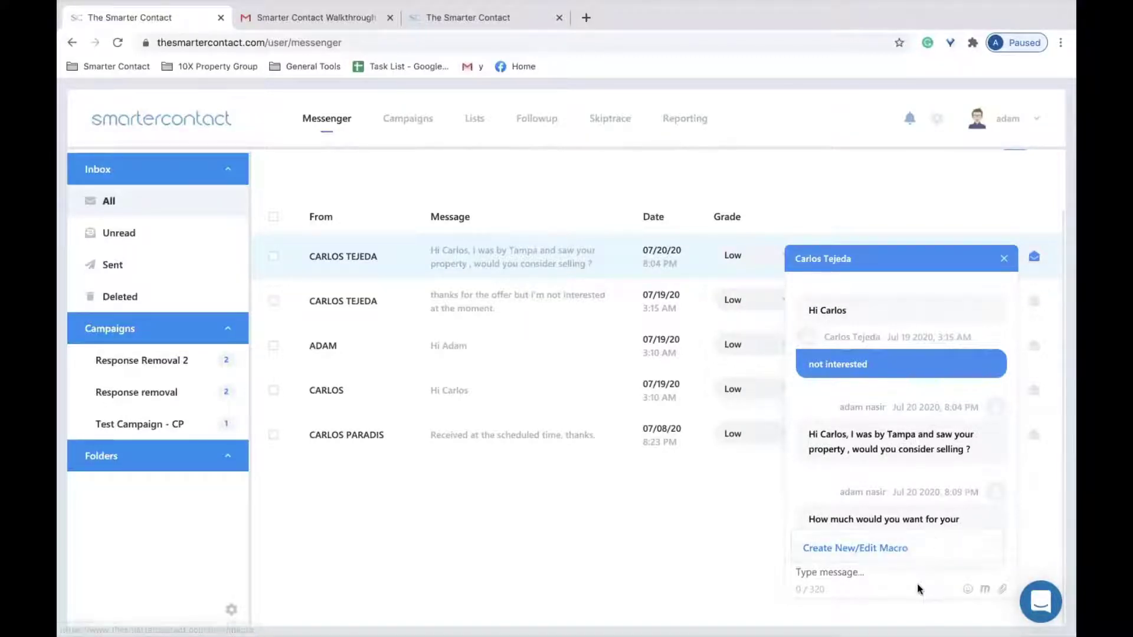
{"action": "left_click", "coordinate": [1004, 258]}
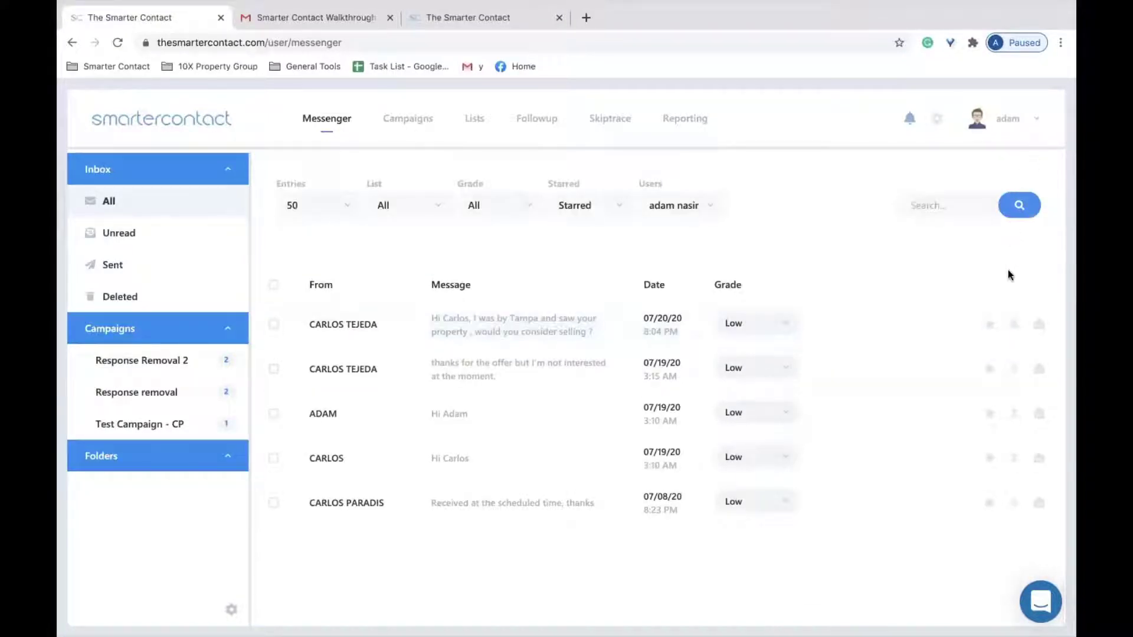
Open the first contact's detail page in a new tab and scroll through its details.
{"action": "left_click", "coordinate": [494, 332]}
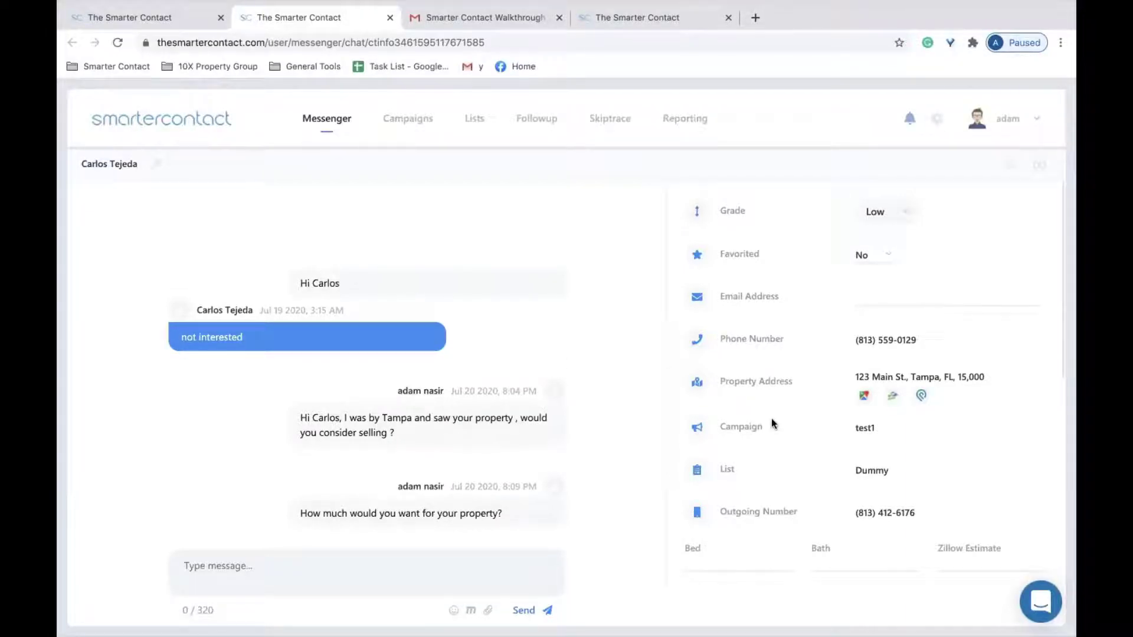
{"action": "scroll", "coordinate": [770, 419], "scroll_direction": "down", "scroll_amount": 4}
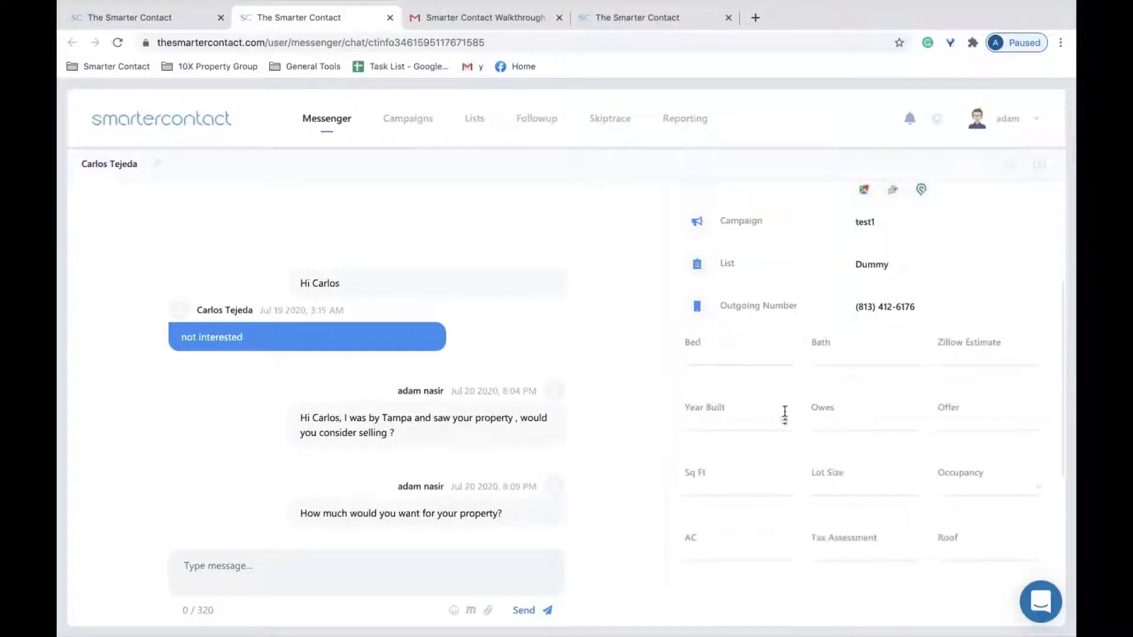
{"action": "scroll", "coordinate": [785, 416], "scroll_direction": "down", "scroll_amount": 4}
{"action": "scroll", "coordinate": [785, 416], "scroll_direction": "up", "scroll_amount": 10}
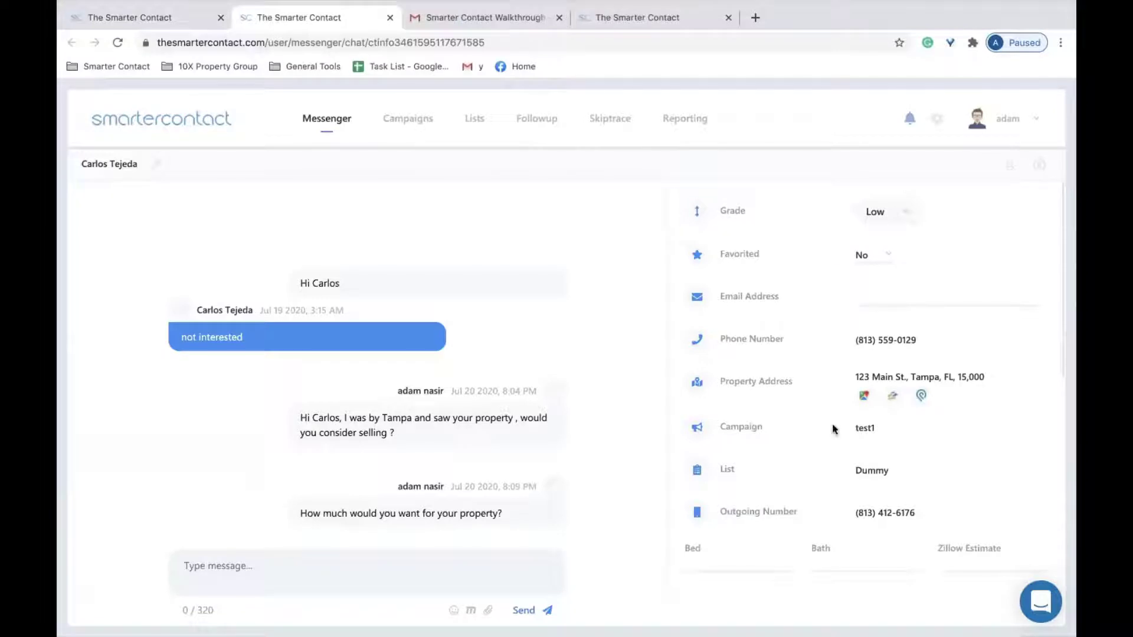
{"action": "scroll", "coordinate": [834, 428], "scroll_direction": "down", "scroll_amount": 6}
{"action": "scroll", "coordinate": [842, 426], "scroll_direction": "down", "scroll_amount": 2}
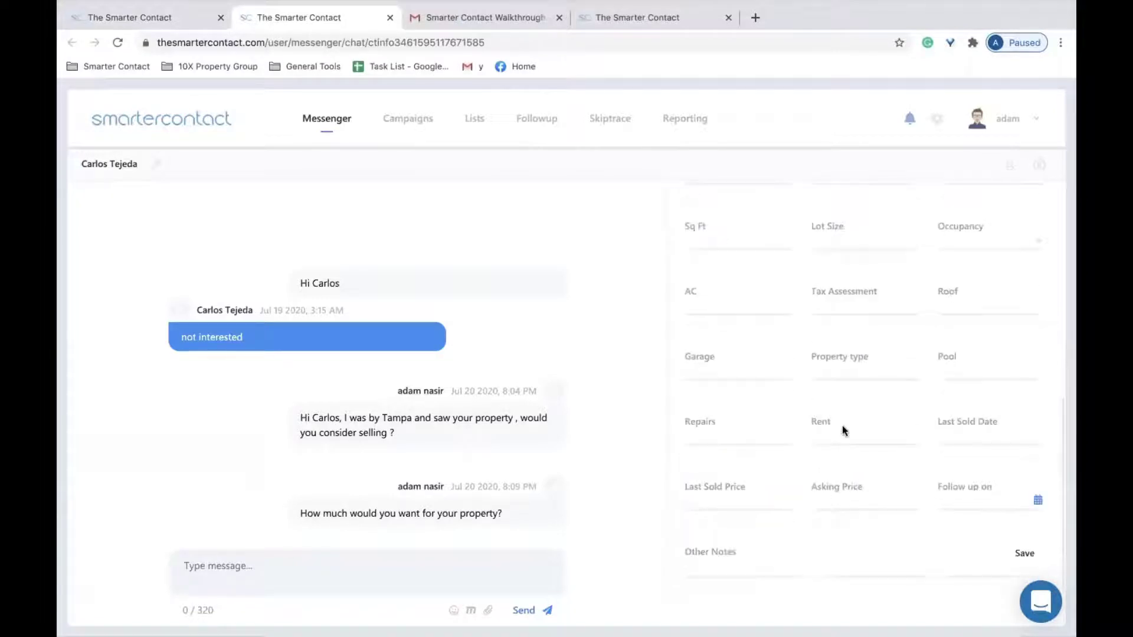
Set the contact's follow-up date to 27 July 2020 and dismiss the success notification.
{"action": "left_click", "coordinate": [774, 563]}
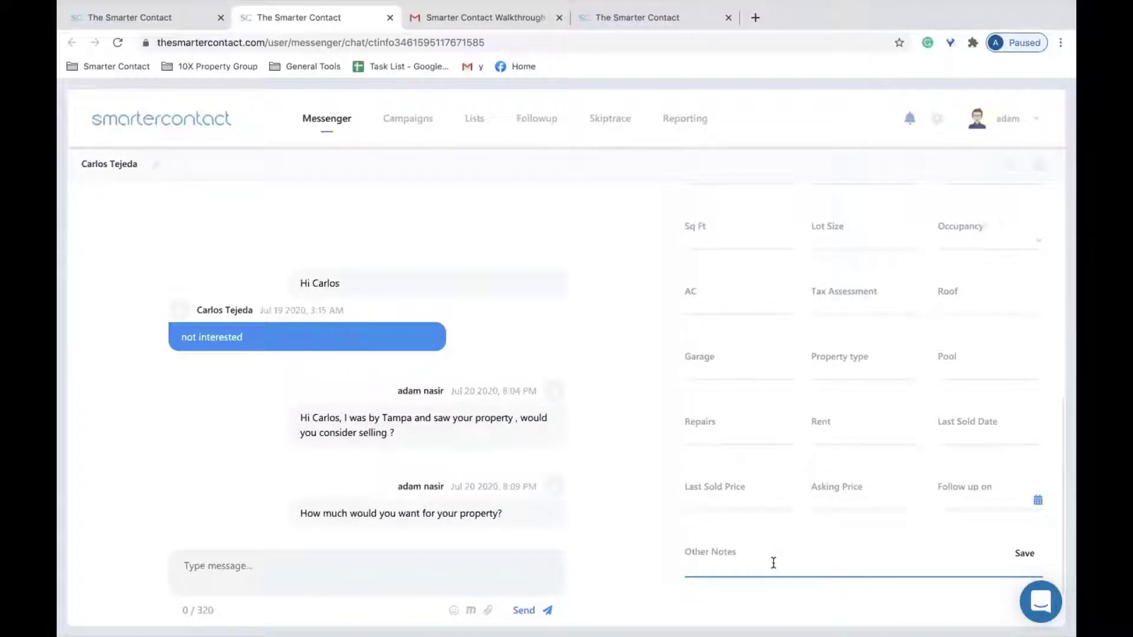
{"action": "left_click", "coordinate": [961, 490]}
{"action": "left_click", "coordinate": [989, 500]}
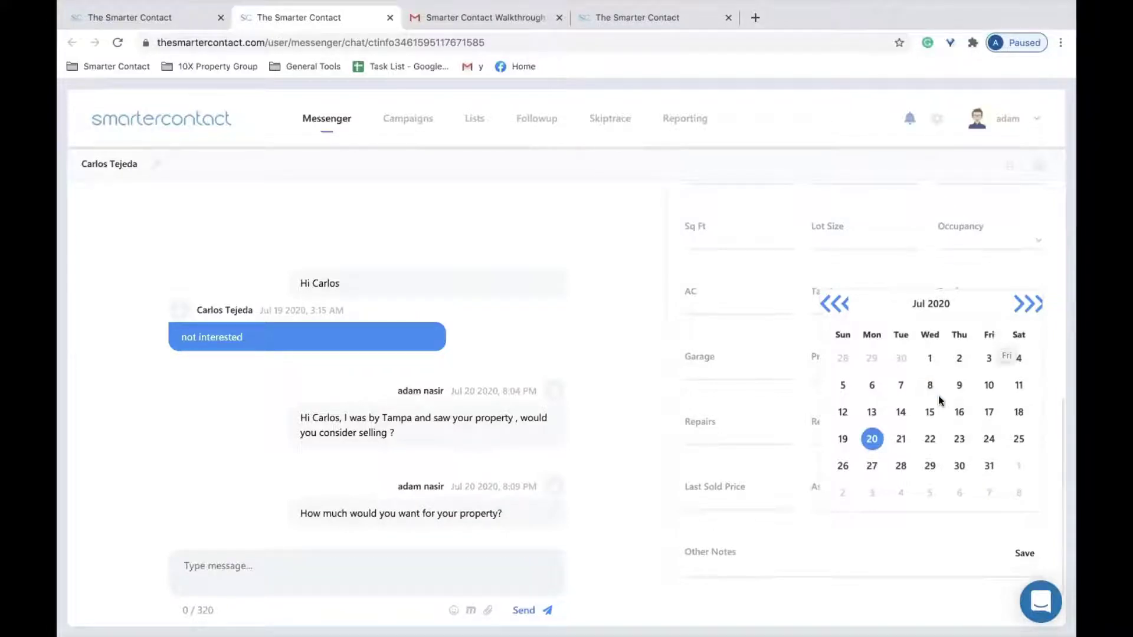
{"action": "left_click", "coordinate": [875, 466]}
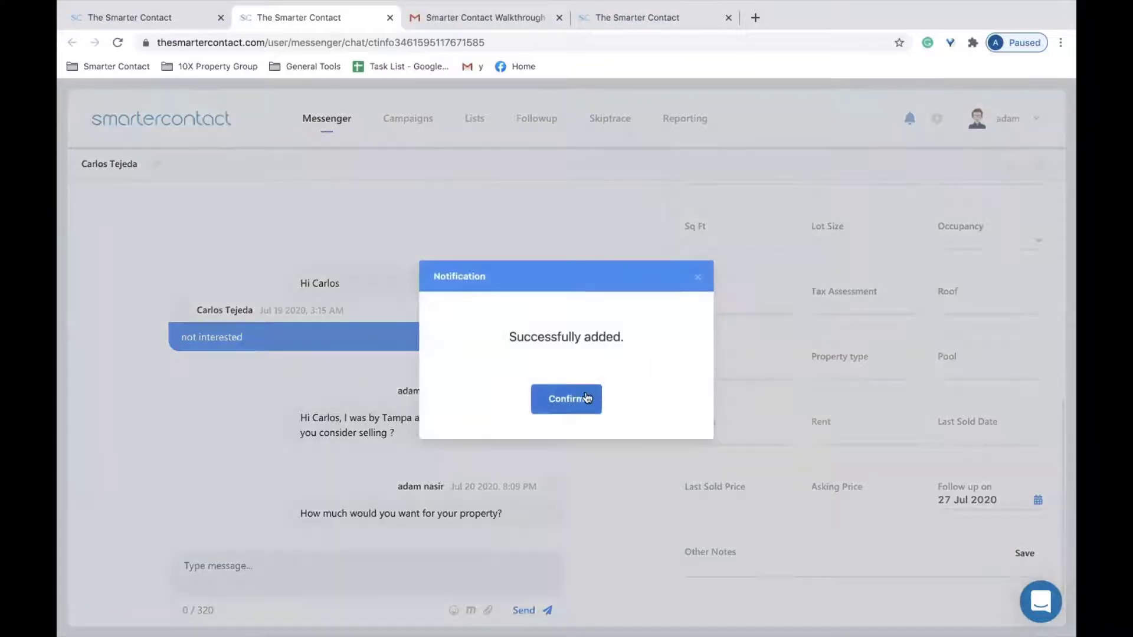
{"action": "left_click", "coordinate": [587, 398]}
{"action": "scroll", "coordinate": [762, 352], "scroll_direction": "up", "scroll_amount": 6}
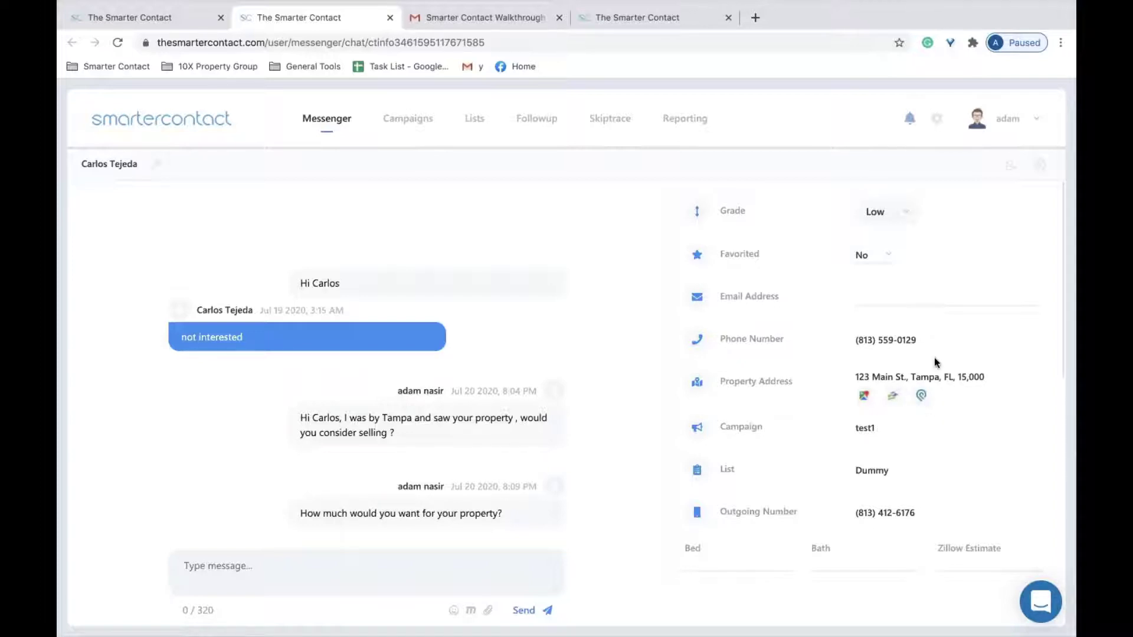
{"action": "scroll", "coordinate": [816, 513], "scroll_direction": "down", "scroll_amount": 5}
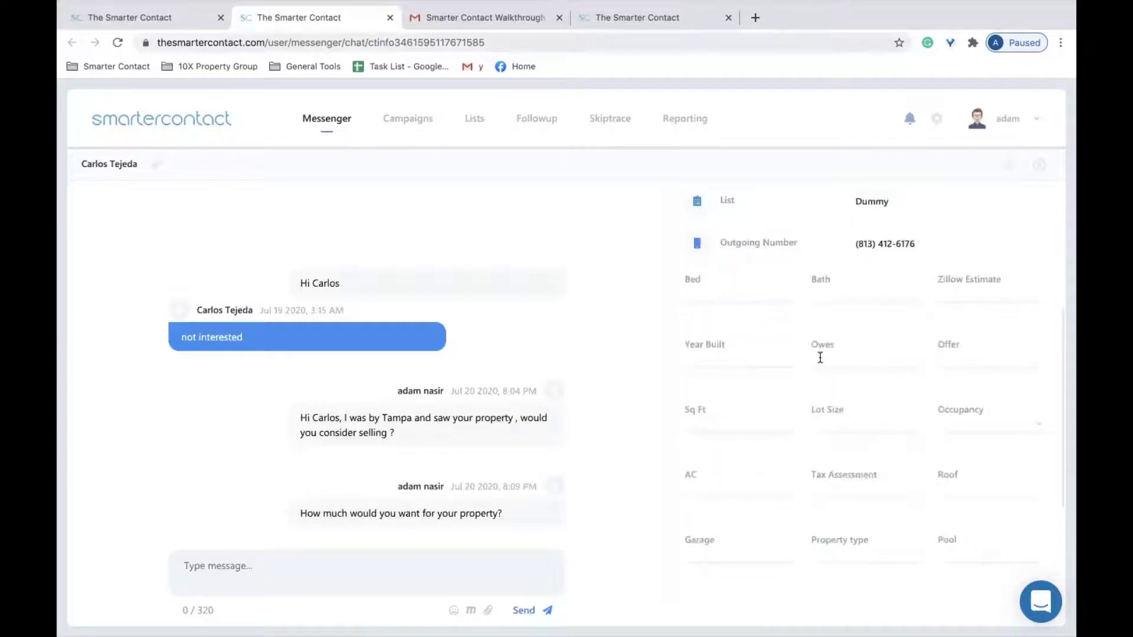
{"action": "scroll", "coordinate": [760, 275], "scroll_direction": "down", "scroll_amount": 3}
{"action": "scroll", "coordinate": [764, 306], "scroll_direction": "up", "scroll_amount": 8}
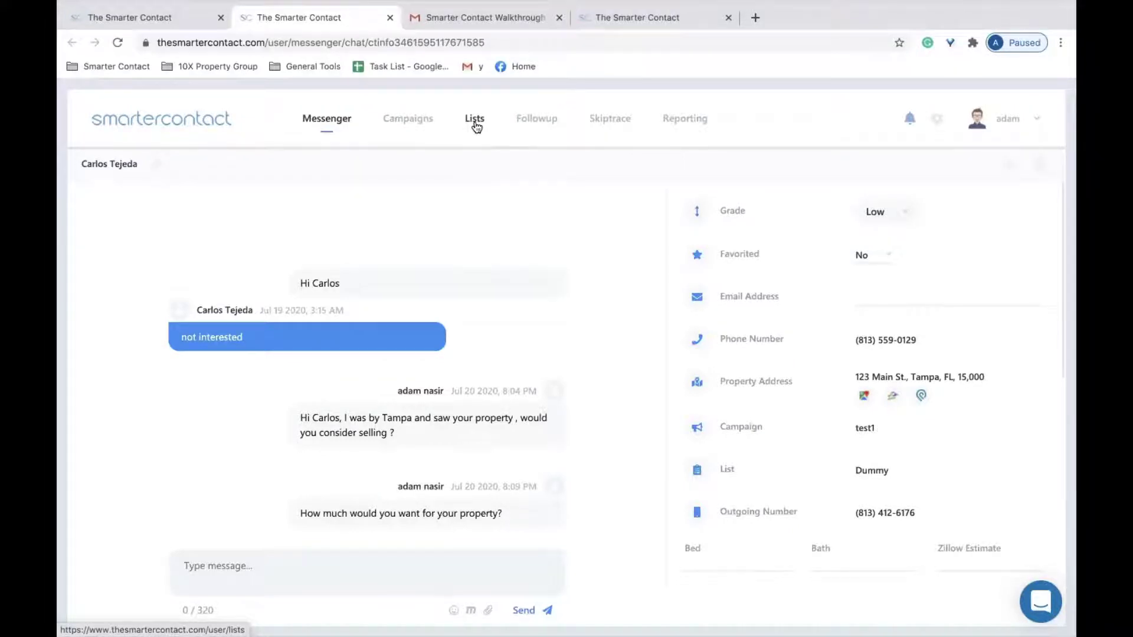
Start a new campaign from the Campaigns page named 'Absentee owner'.
{"action": "left_click", "coordinate": [407, 120]}
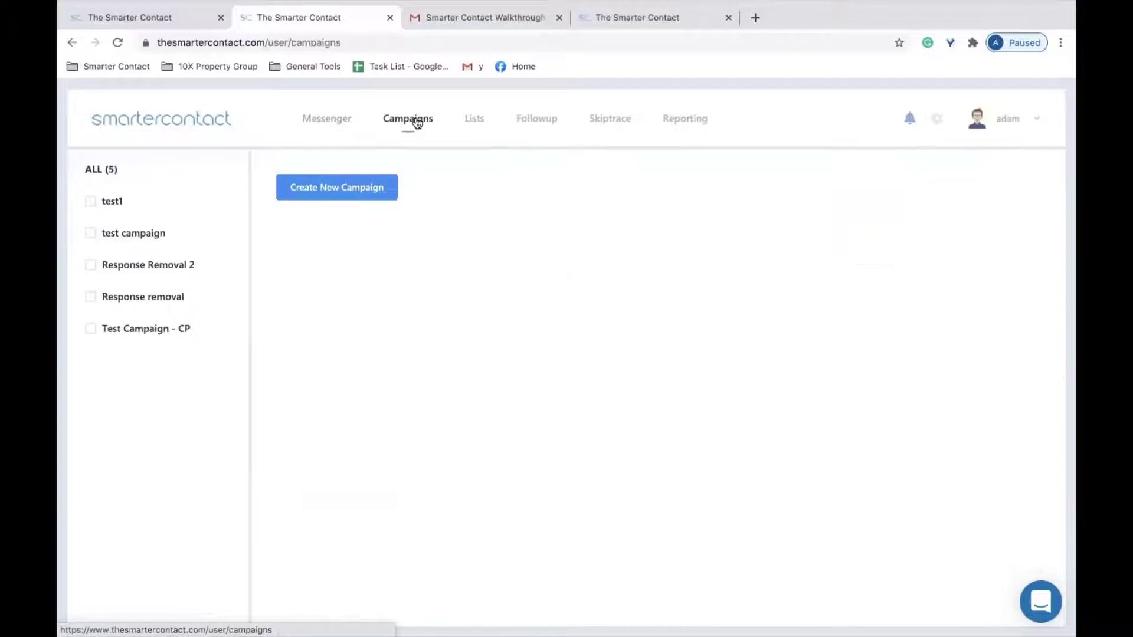
{"action": "left_click", "coordinate": [331, 194]}
{"action": "left_click", "coordinate": [415, 183]}
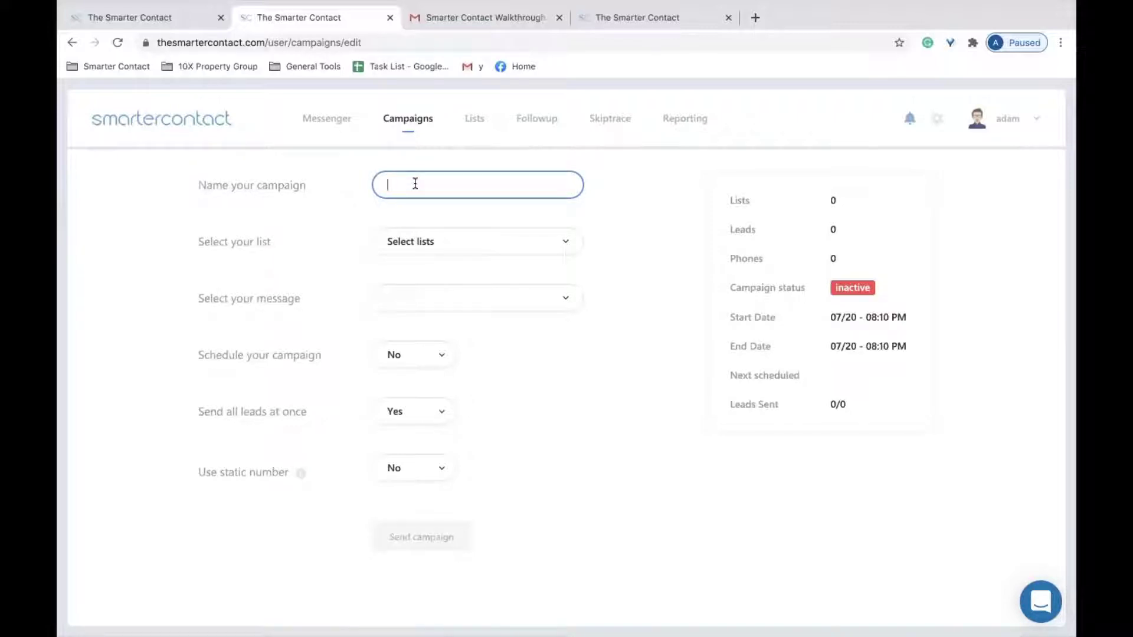
{"action": "type", "text": "Absentee owner"}
{"action": "left_click", "coordinate": [460, 221]}
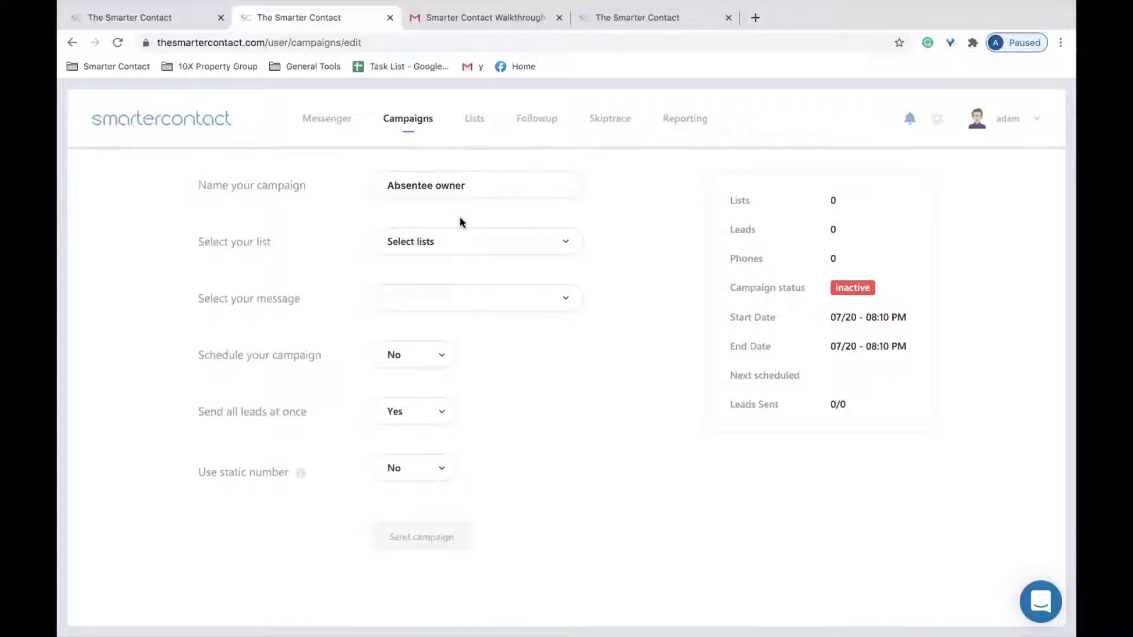
Select the Dummy (1) contact list for the Absentee owner campaign.
{"action": "left_click", "coordinate": [413, 244]}
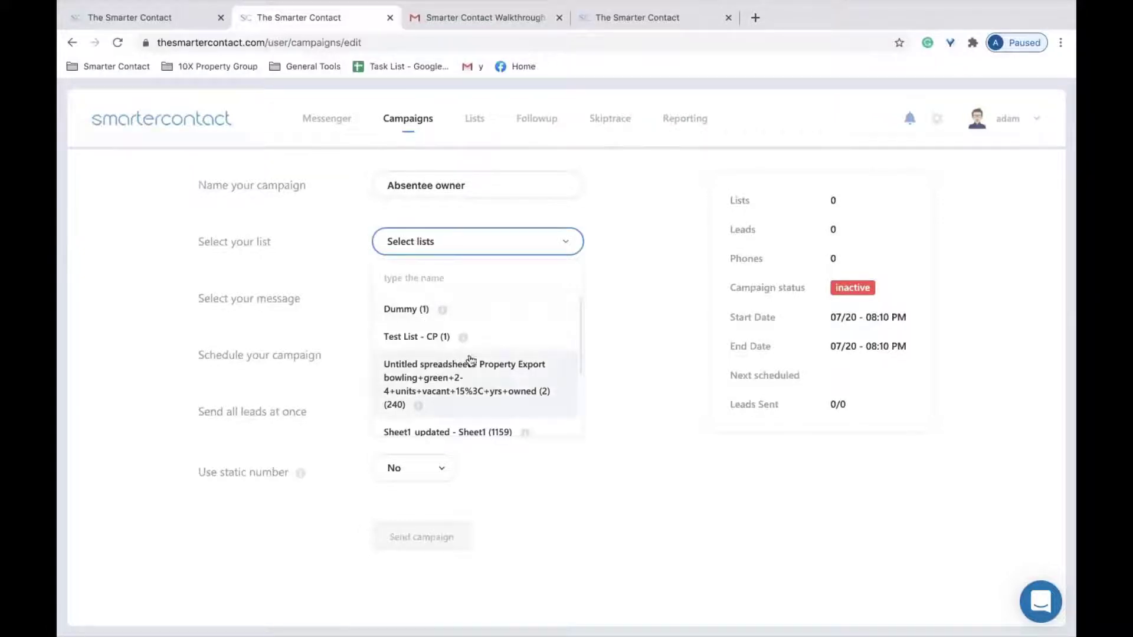
{"action": "scroll", "coordinate": [480, 384], "scroll_direction": "down", "scroll_amount": 2}
{"action": "scroll", "coordinate": [481, 385], "scroll_direction": "up", "scroll_amount": 3}
{"action": "mouse_move", "coordinate": [447, 314]}
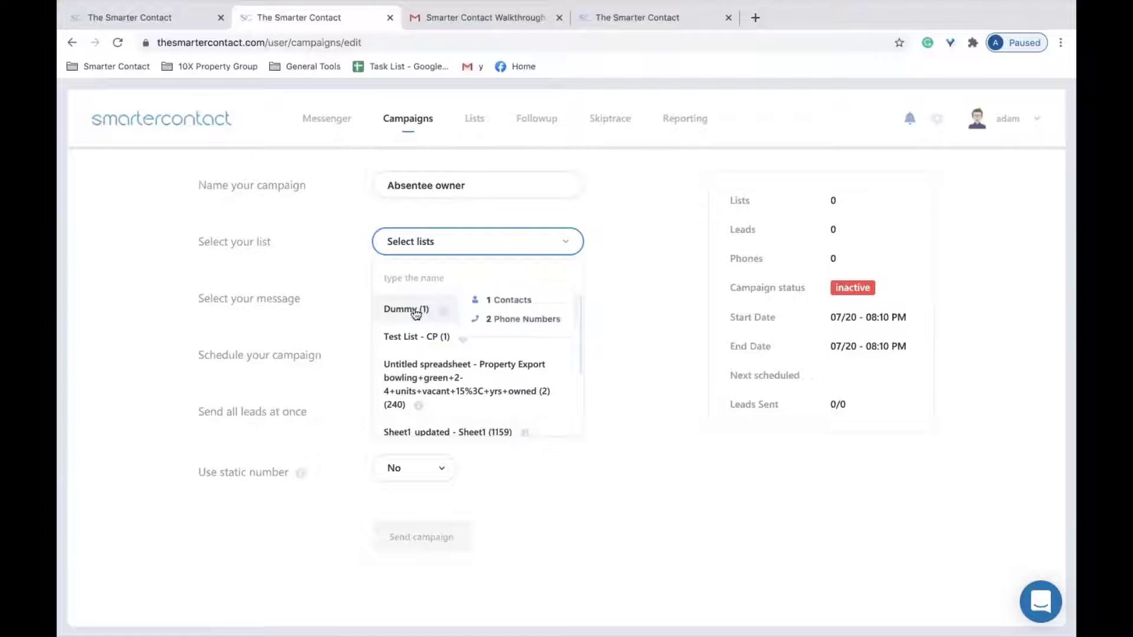
{"action": "left_click", "coordinate": [425, 311]}
{"action": "left_click", "coordinate": [426, 324]}
{"action": "mouse_move", "coordinate": [493, 400]}
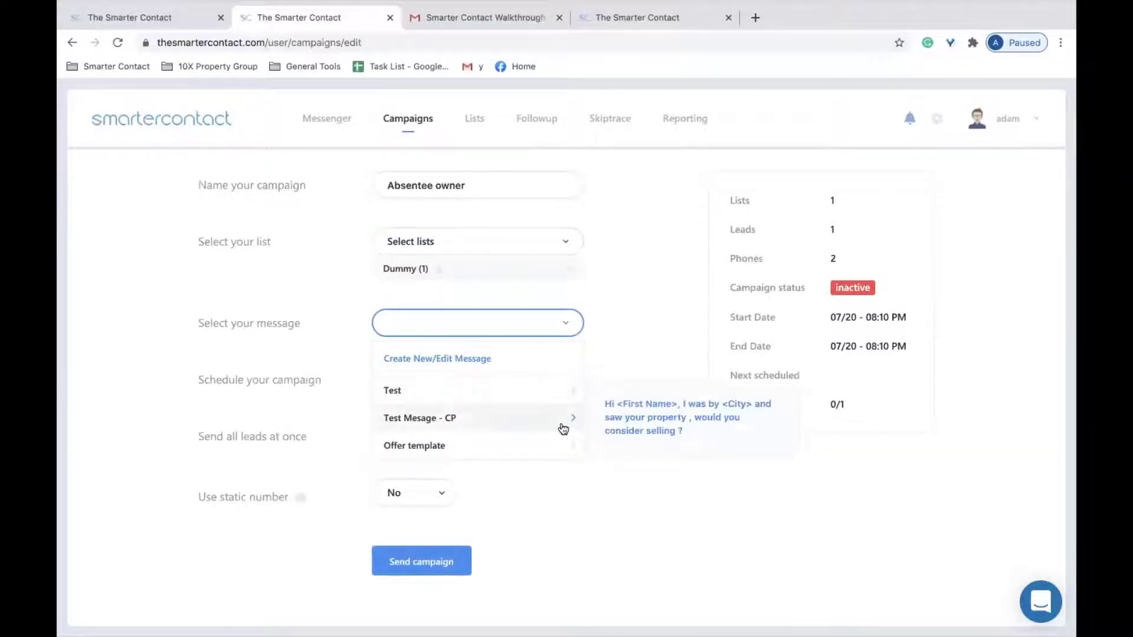
Preview the message templates and pick 'Test Mesage - CP' for the campaign.
{"action": "mouse_move", "coordinate": [575, 455]}
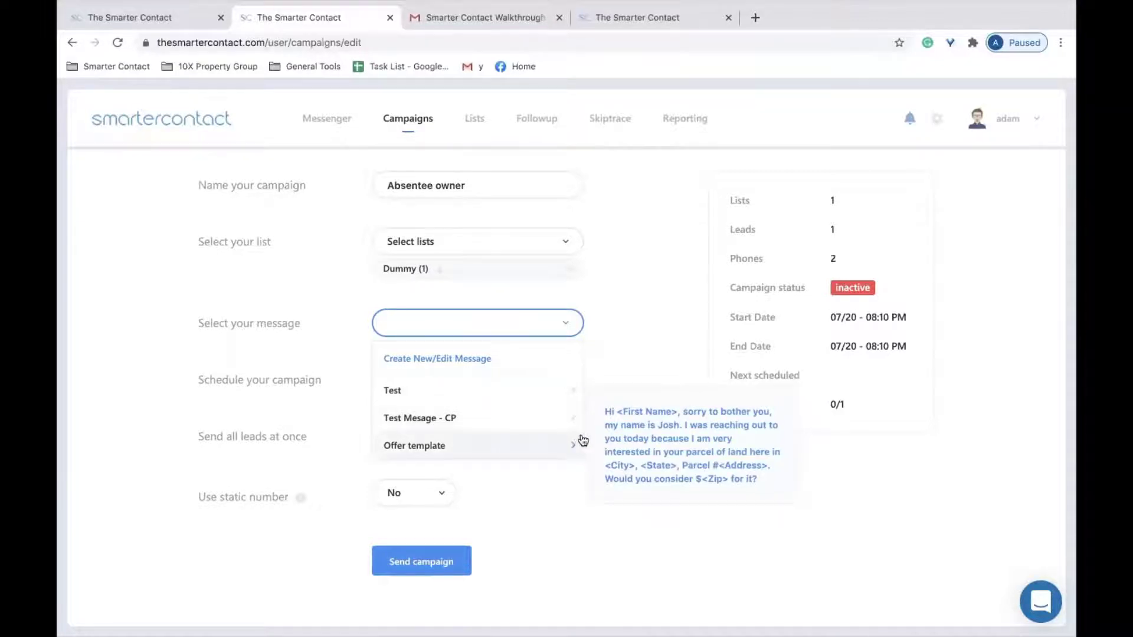
{"action": "mouse_move", "coordinate": [584, 426]}
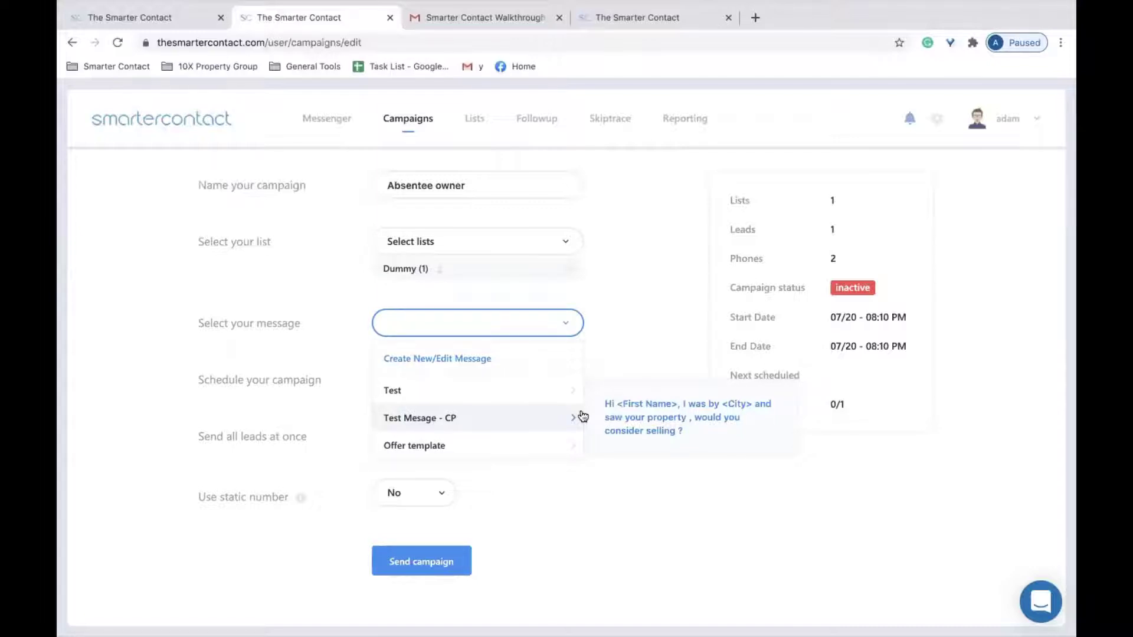
{"action": "mouse_move", "coordinate": [740, 2]}
{"action": "left_click", "coordinate": [560, 423]}
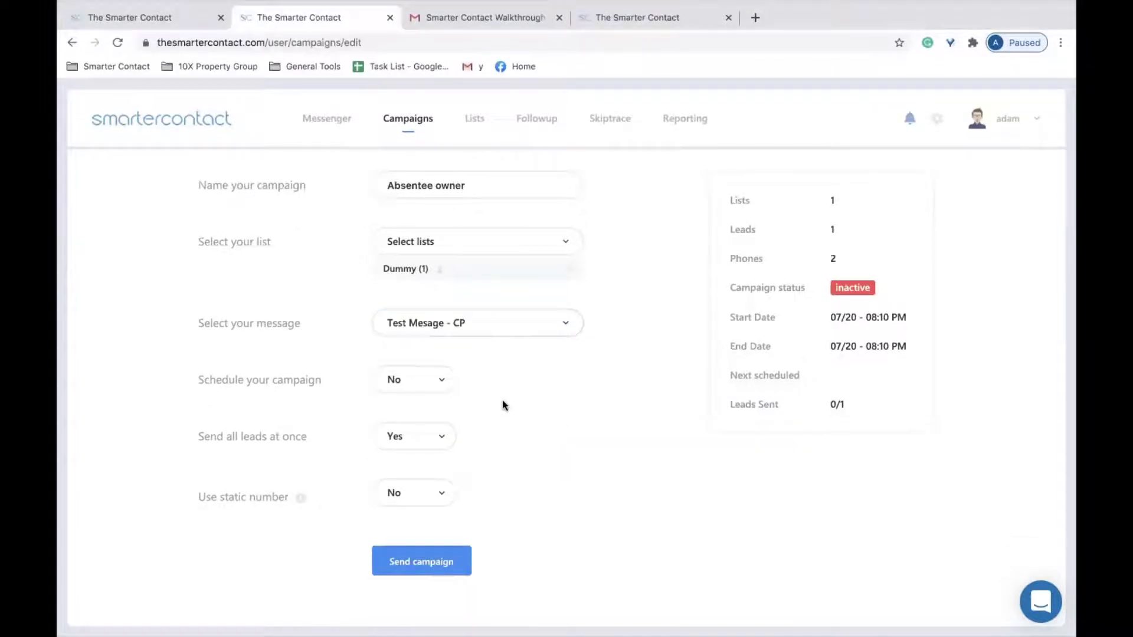
Toggle scheduling on to check the 20 Jul 2020 date, set it back to No, and preview the send.
{"action": "left_click", "coordinate": [437, 380]}
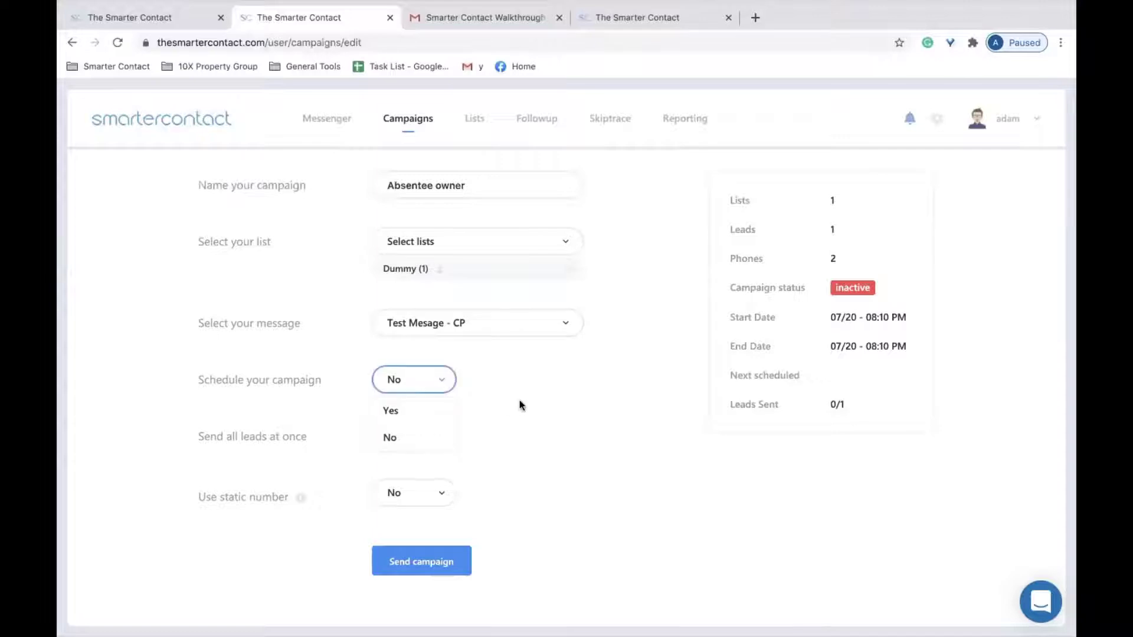
{"action": "left_click", "coordinate": [417, 409]}
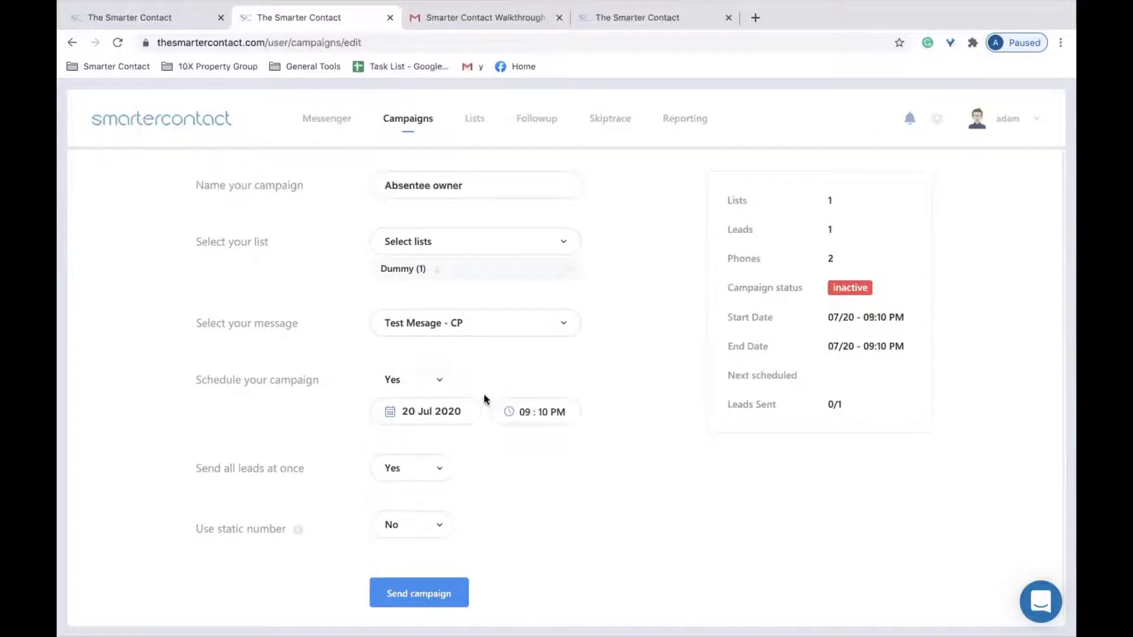
{"action": "left_click", "coordinate": [429, 415]}
{"action": "left_click", "coordinate": [678, 467]}
{"action": "left_click", "coordinate": [407, 380]}
{"action": "left_click", "coordinate": [387, 437]}
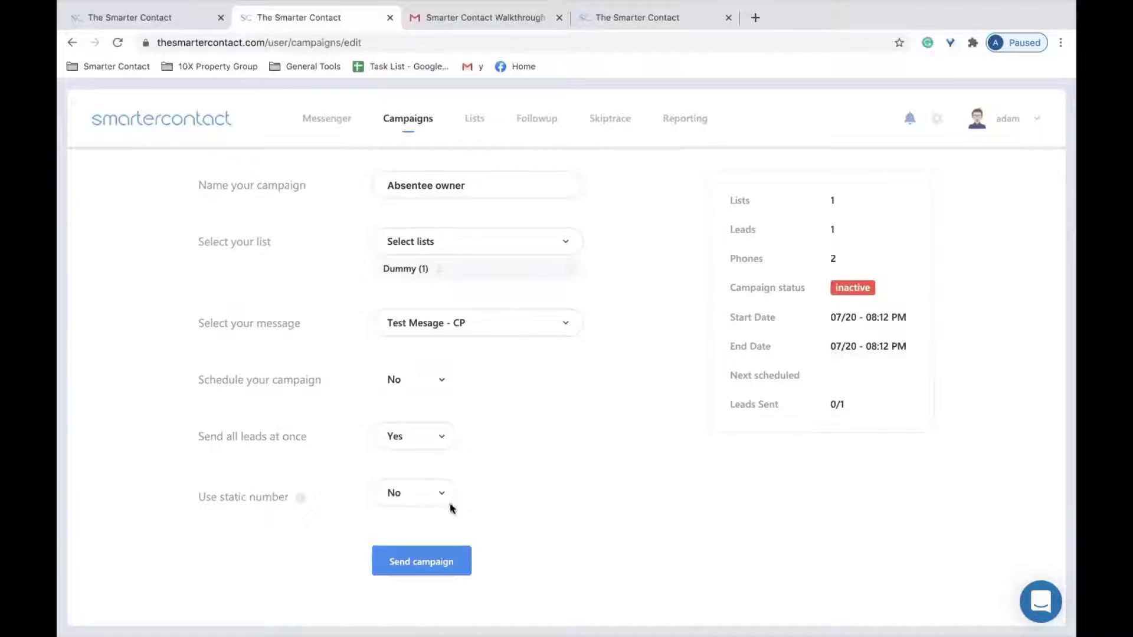
{"action": "left_click", "coordinate": [429, 558]}
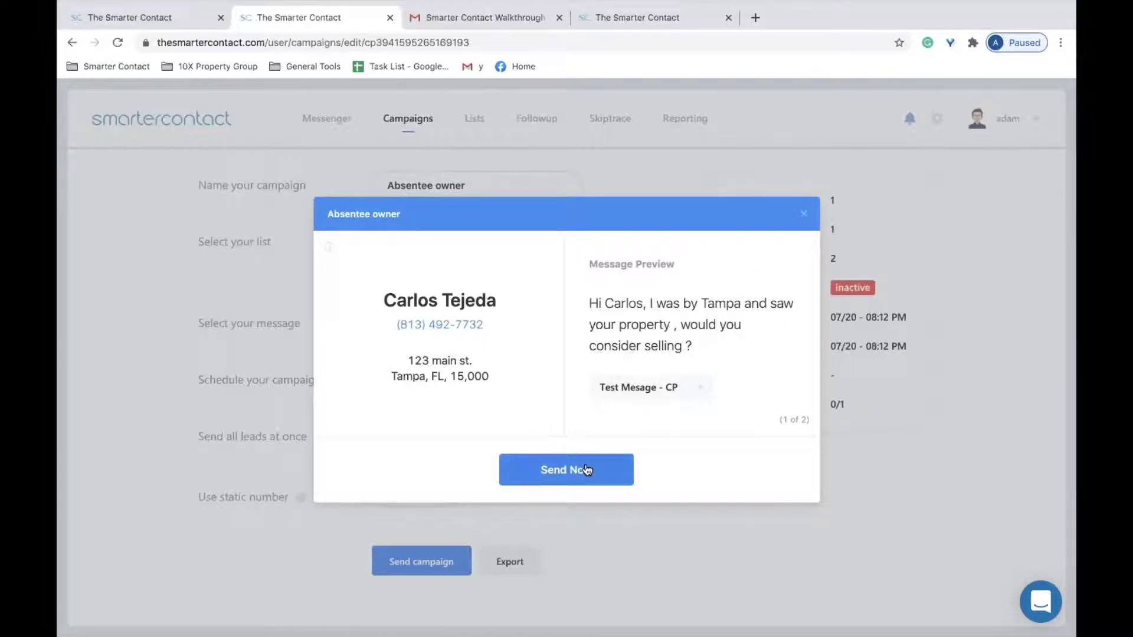
Send the message to both leads, confirm, and dismiss the success notification.
{"action": "left_click", "coordinate": [566, 471]}
{"action": "left_click", "coordinate": [565, 470]}
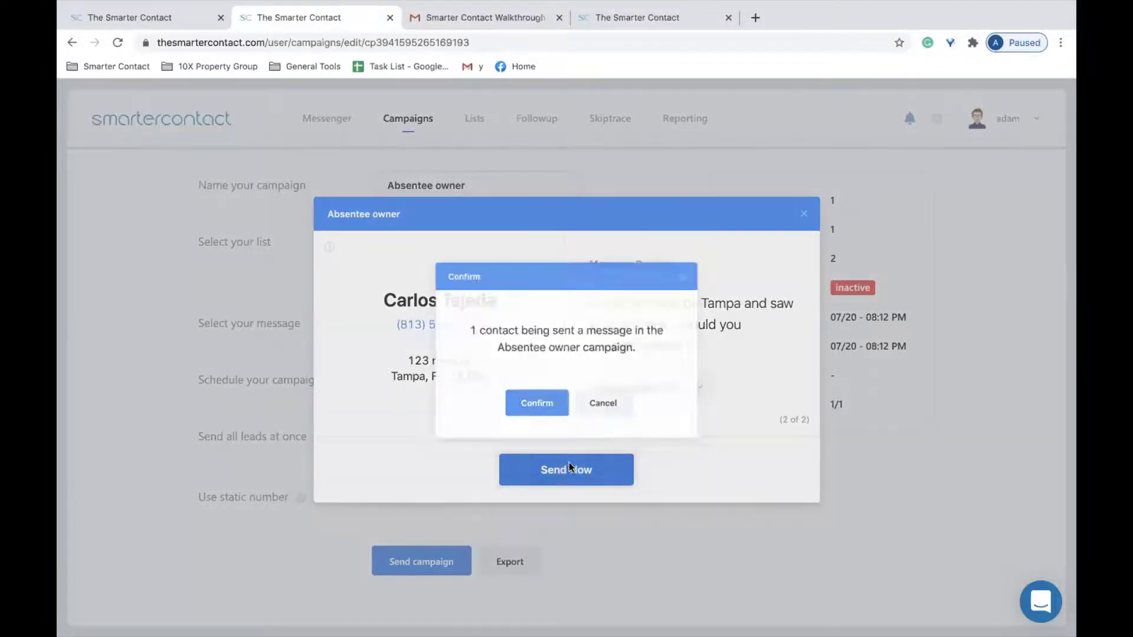
{"action": "left_click", "coordinate": [541, 412]}
{"action": "left_click", "coordinate": [559, 412]}
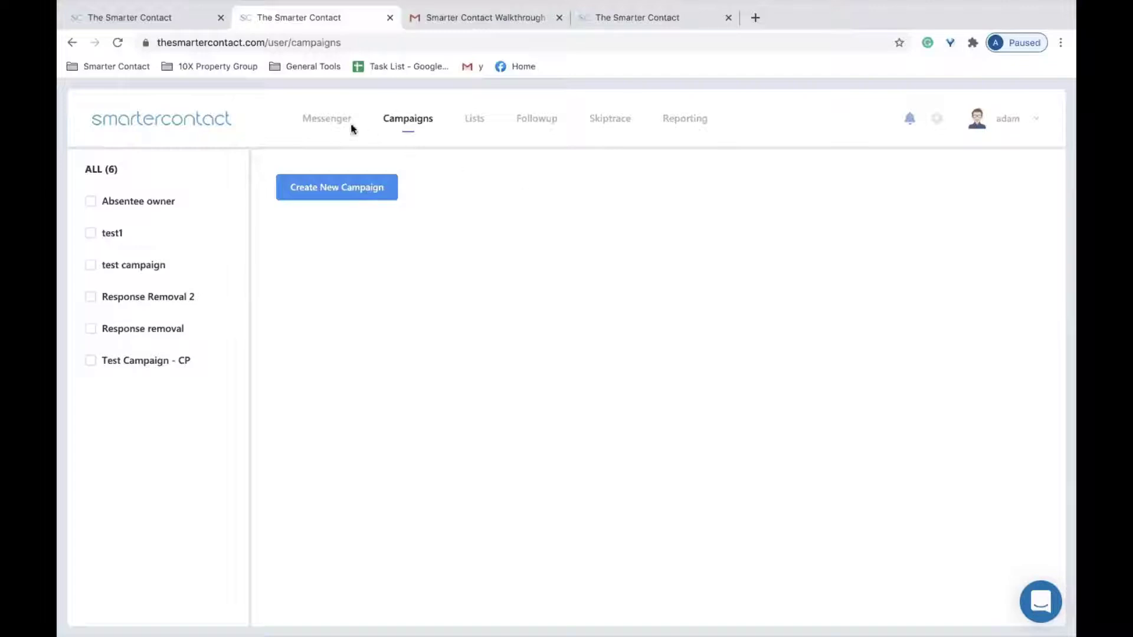
Switch from the campaigns page to the Messenger inbox.
{"action": "left_click", "coordinate": [326, 118]}
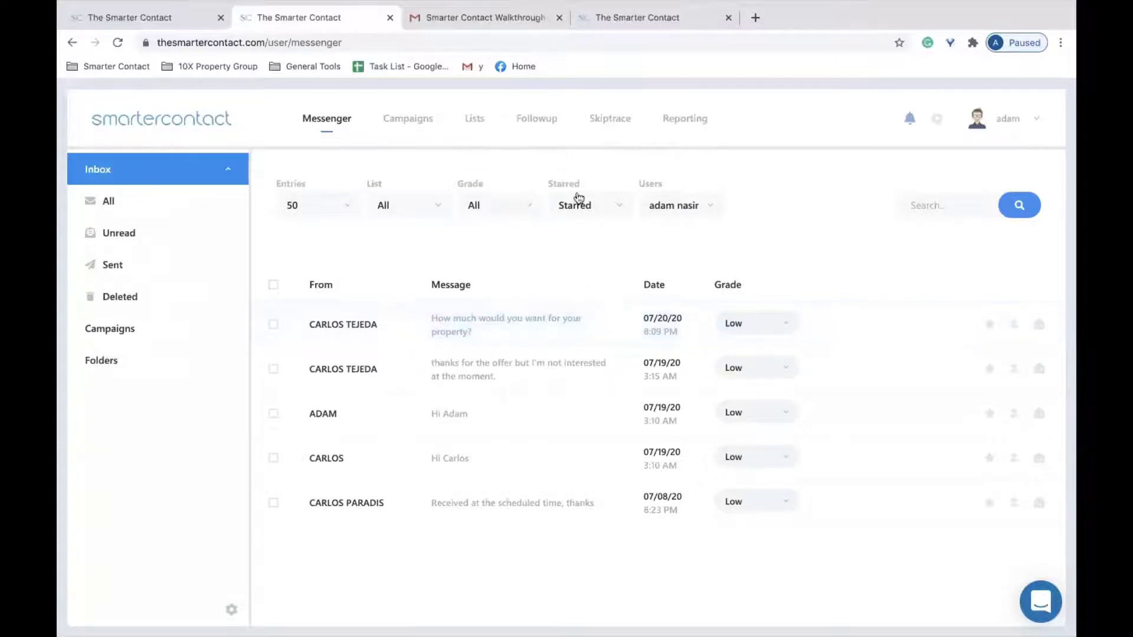
Try the Grade filter with Low, Medium and High, then reset it to all grades.
{"action": "left_click", "coordinate": [526, 207]}
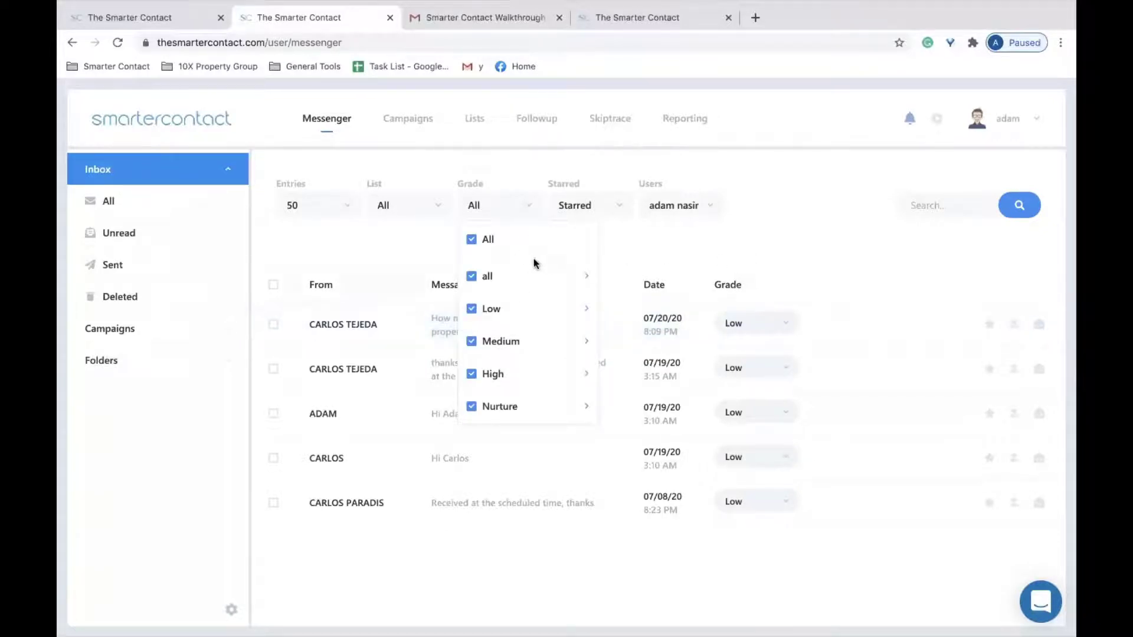
{"action": "left_click", "coordinate": [474, 242]}
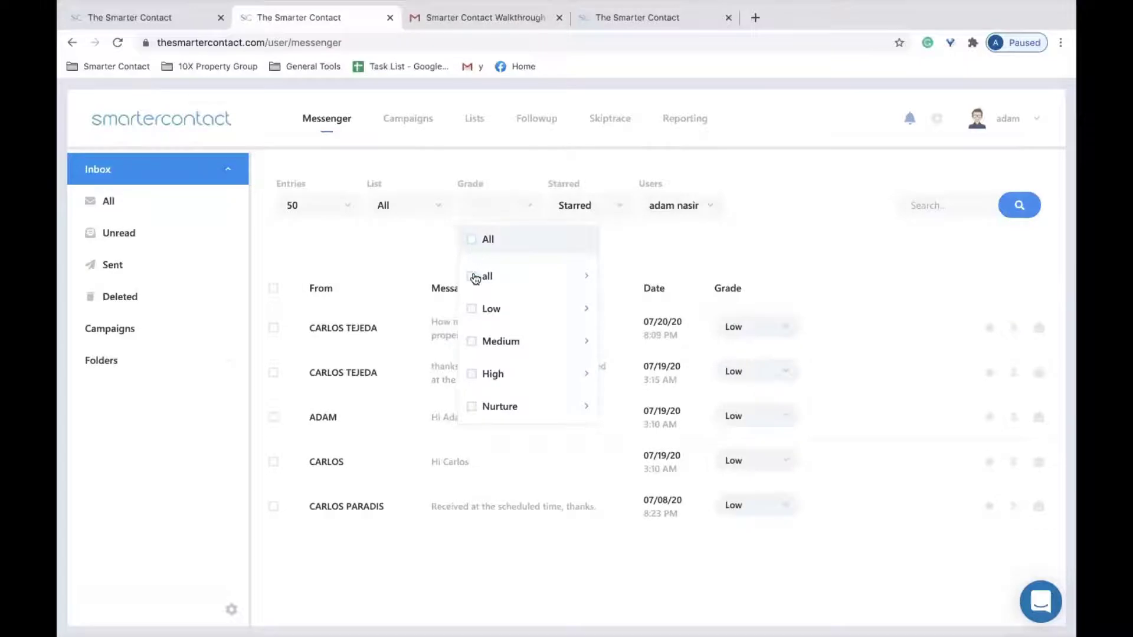
{"action": "left_click", "coordinate": [472, 309]}
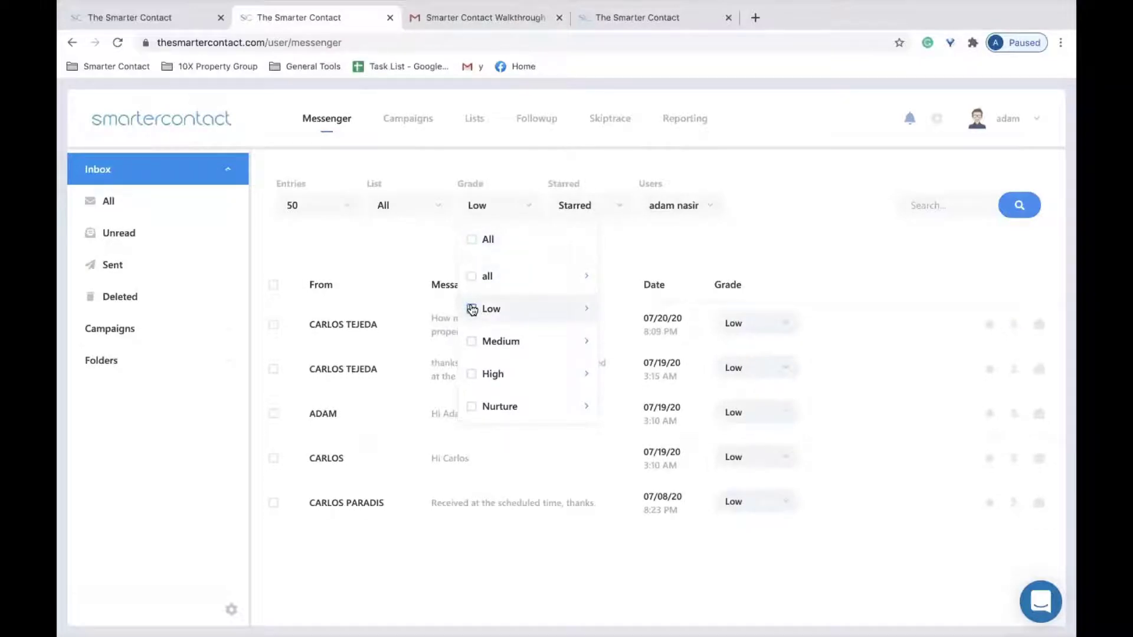
{"action": "left_click", "coordinate": [473, 342]}
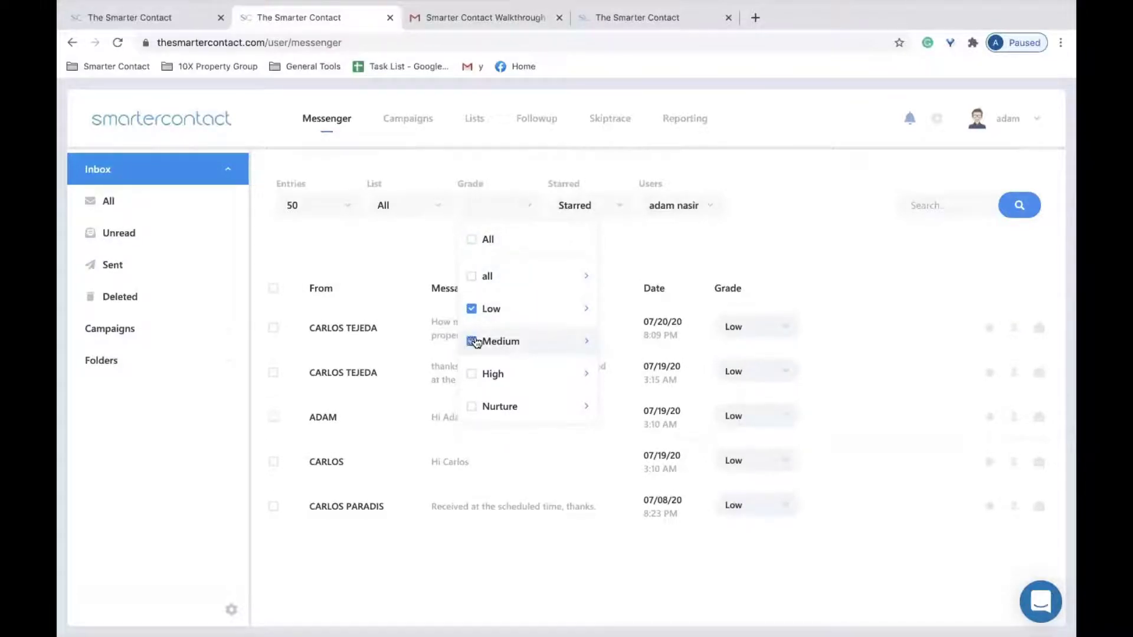
{"action": "mouse_move", "coordinate": [592, 344]}
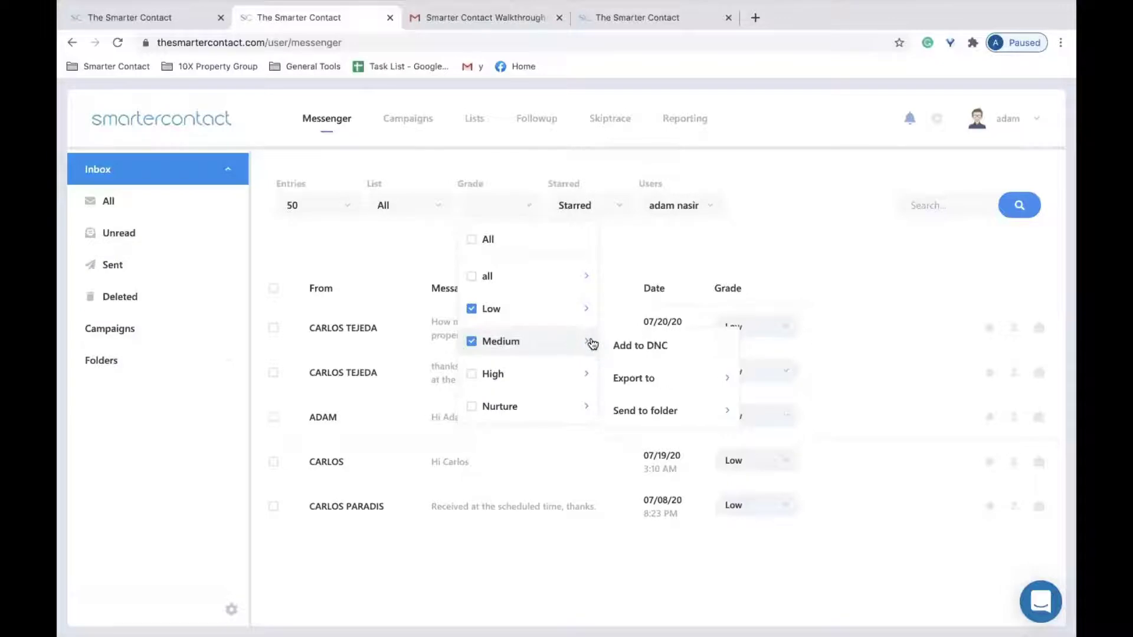
{"action": "left_click", "coordinate": [471, 309]}
{"action": "left_click", "coordinate": [472, 374]}
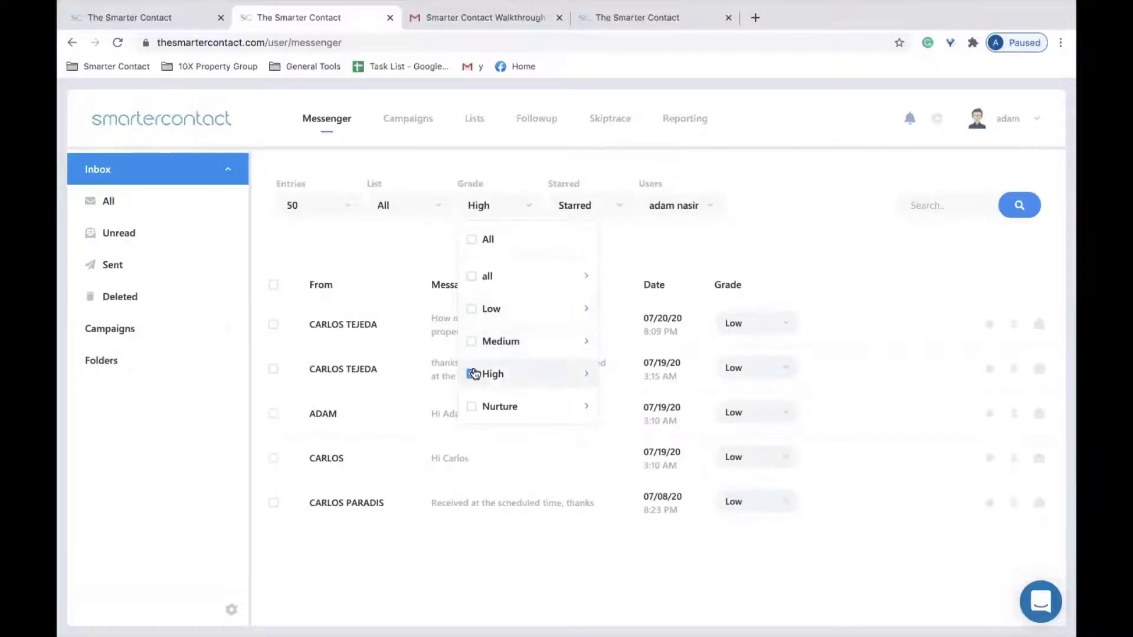
{"action": "left_click", "coordinate": [530, 215]}
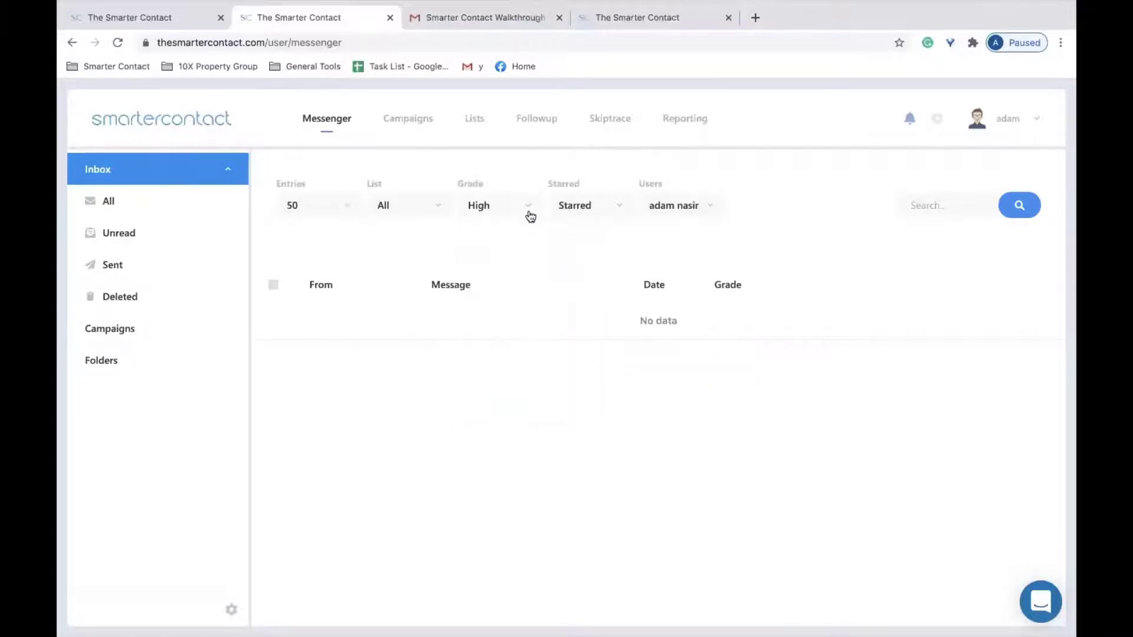
{"action": "left_click", "coordinate": [539, 205]}
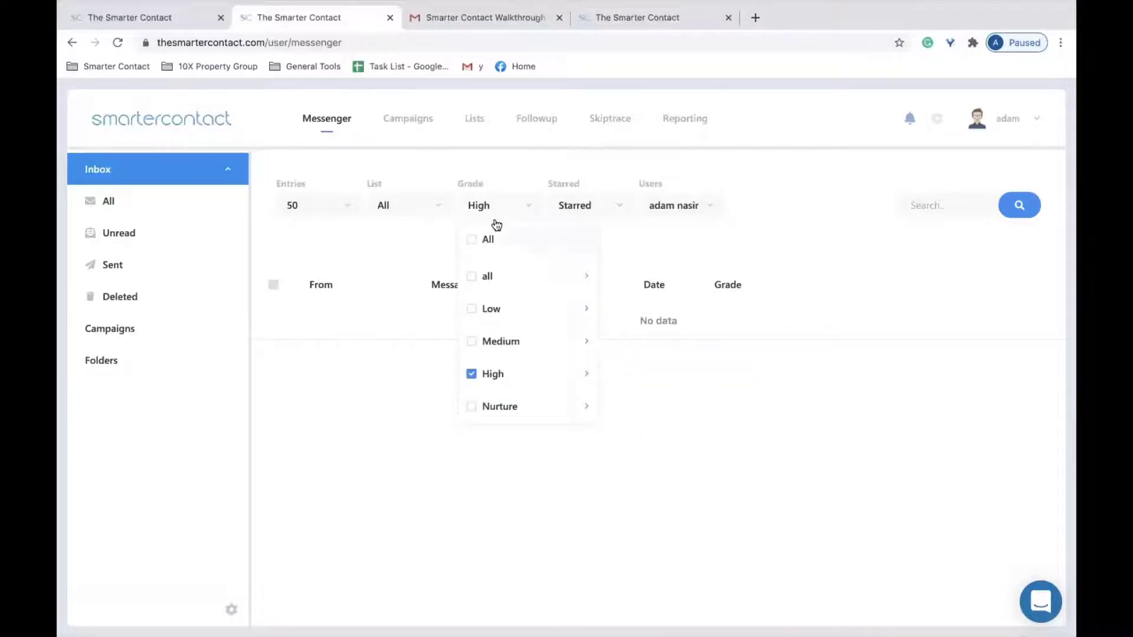
{"action": "left_click", "coordinate": [472, 240]}
Grade the first conversation High and filter the inbox to High only.
{"action": "left_click", "coordinate": [771, 321]}
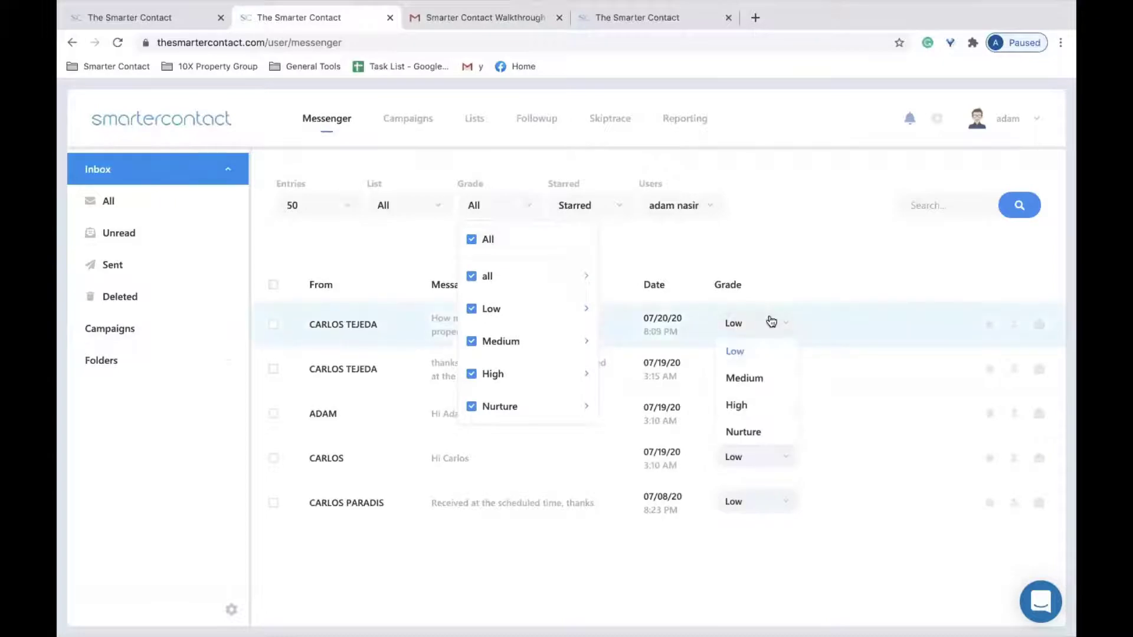
{"action": "left_click", "coordinate": [750, 406]}
{"action": "left_click", "coordinate": [533, 207]}
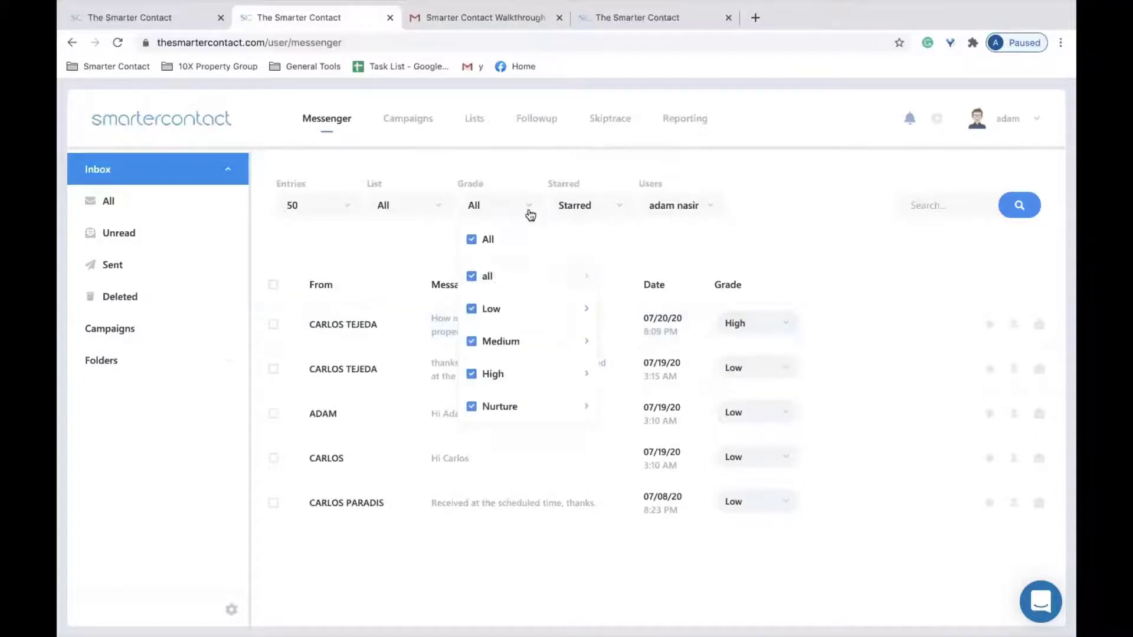
{"action": "left_click", "coordinate": [473, 240]}
{"action": "left_click", "coordinate": [472, 374]}
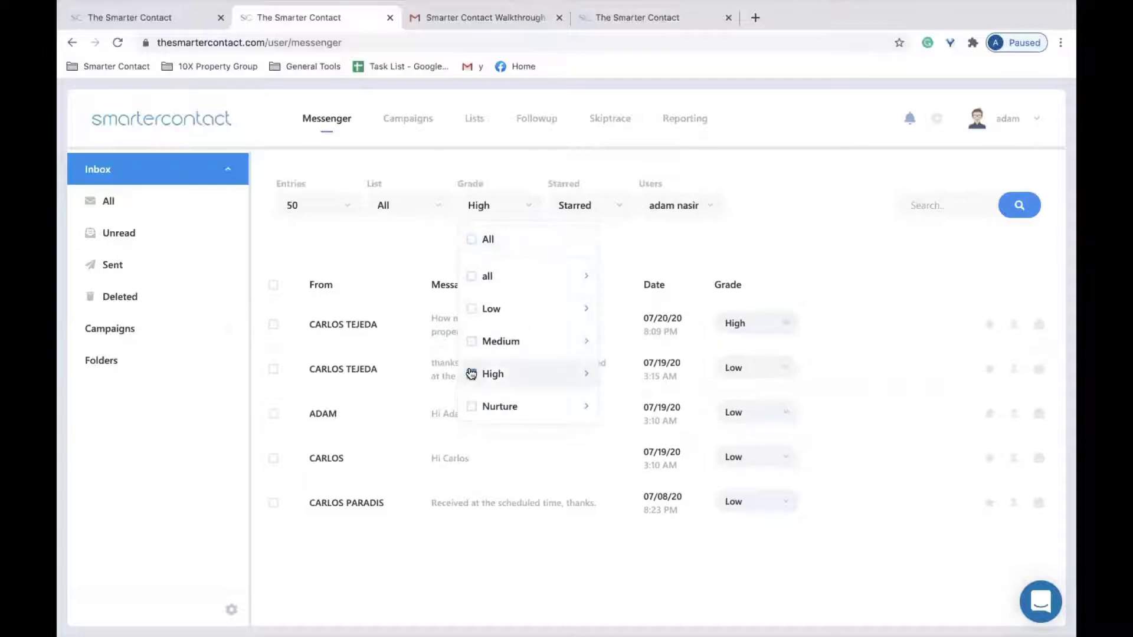
{"action": "mouse_move", "coordinate": [596, 375]}
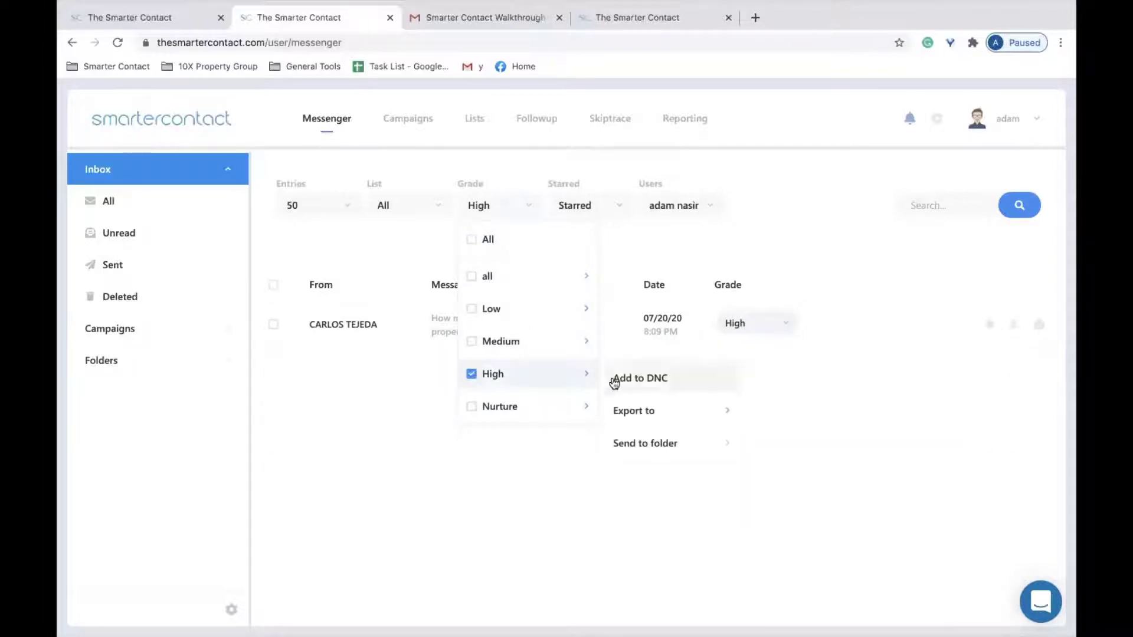
{"action": "mouse_move", "coordinate": [721, 407]}
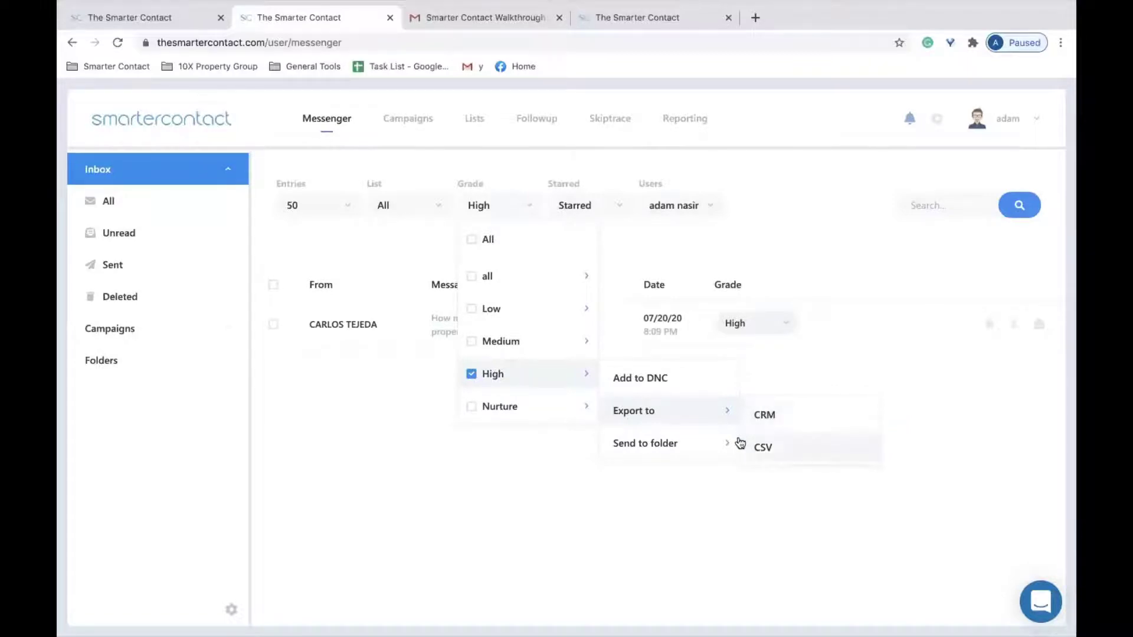
Create a new folder named '123 main street' under Folders.
{"action": "left_click", "coordinate": [246, 372]}
{"action": "left_click", "coordinate": [231, 610]}
{"action": "left_click", "coordinate": [155, 573]}
{"action": "left_click", "coordinate": [491, 339]}
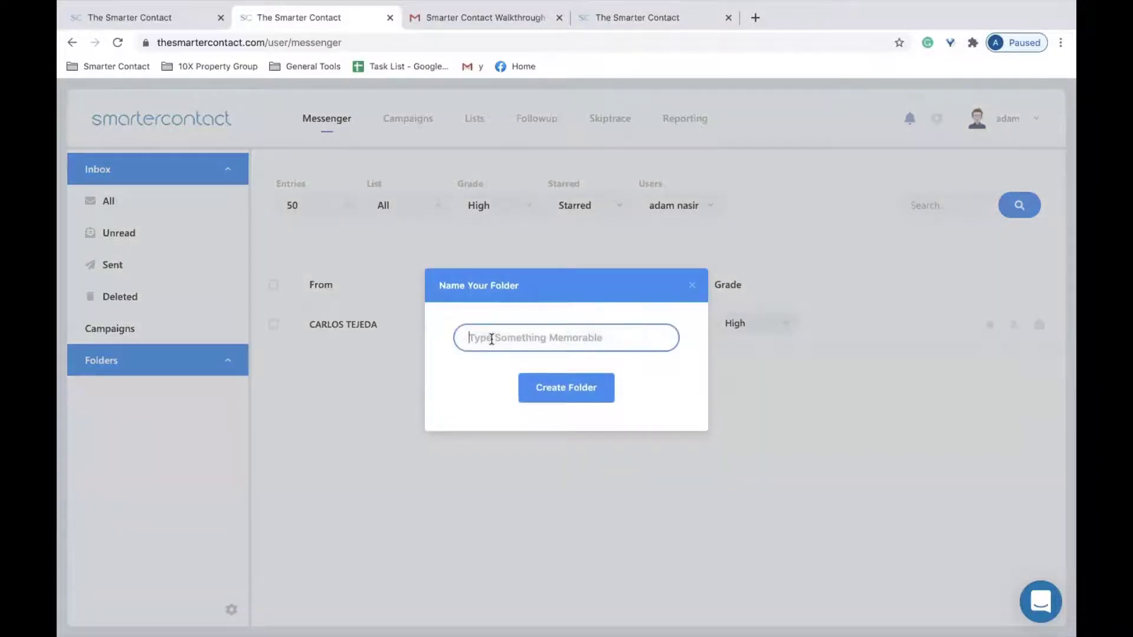
{"action": "type", "text": "123 main street"}
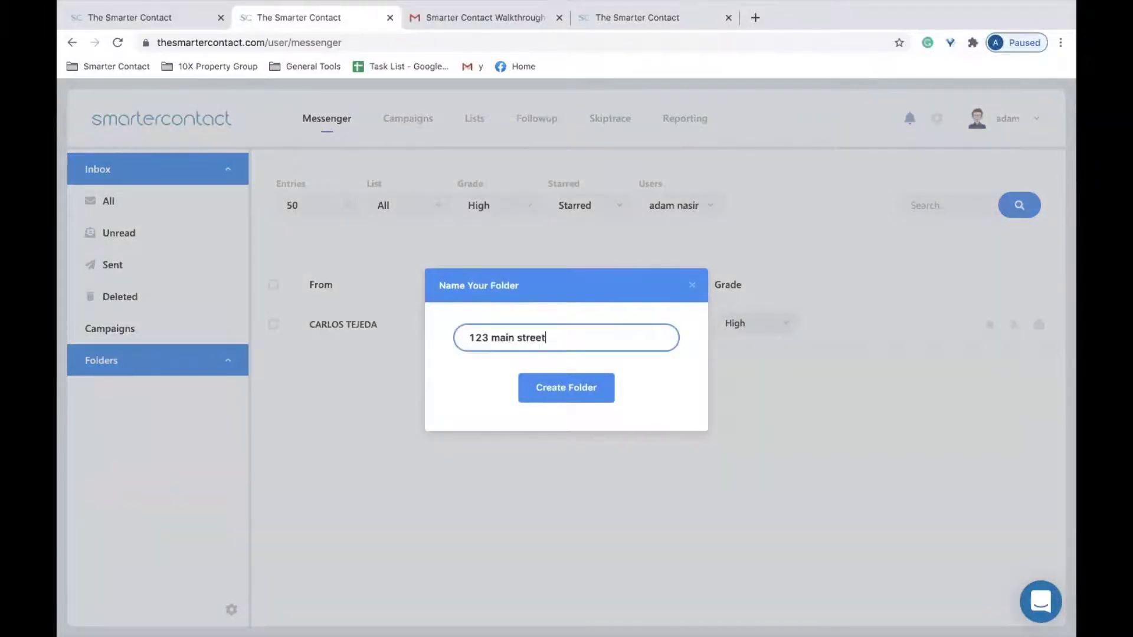
{"action": "left_click", "coordinate": [595, 386]}
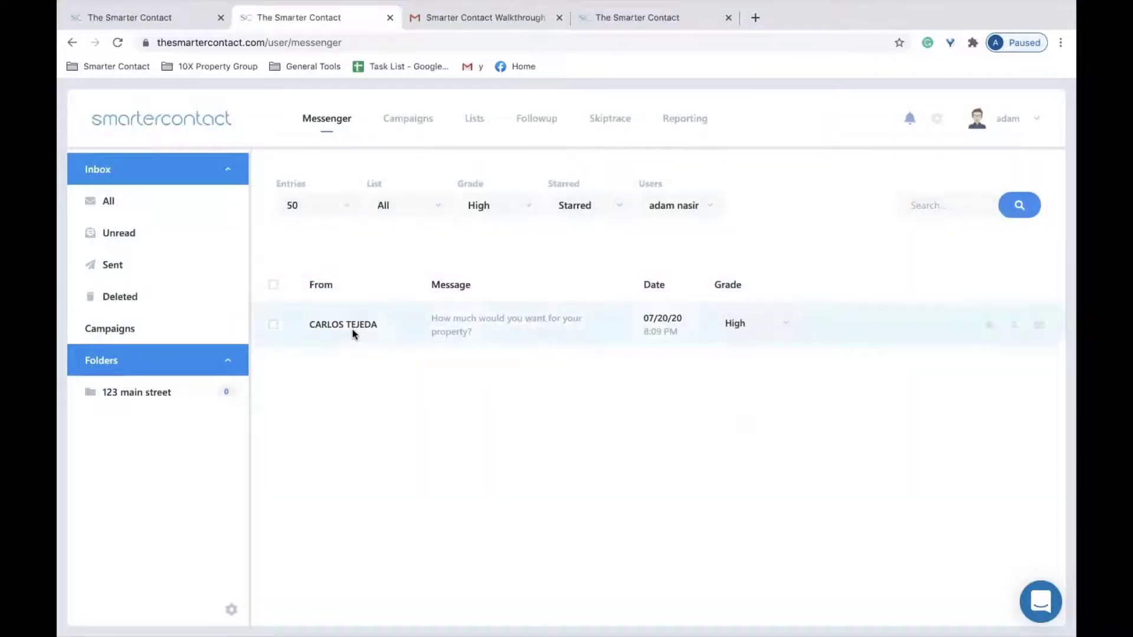
Drag the High-graded conversation into the 123 main street folder.
{"action": "left_click_drag", "start_coordinate": [434, 329], "coordinate": [193, 398]}
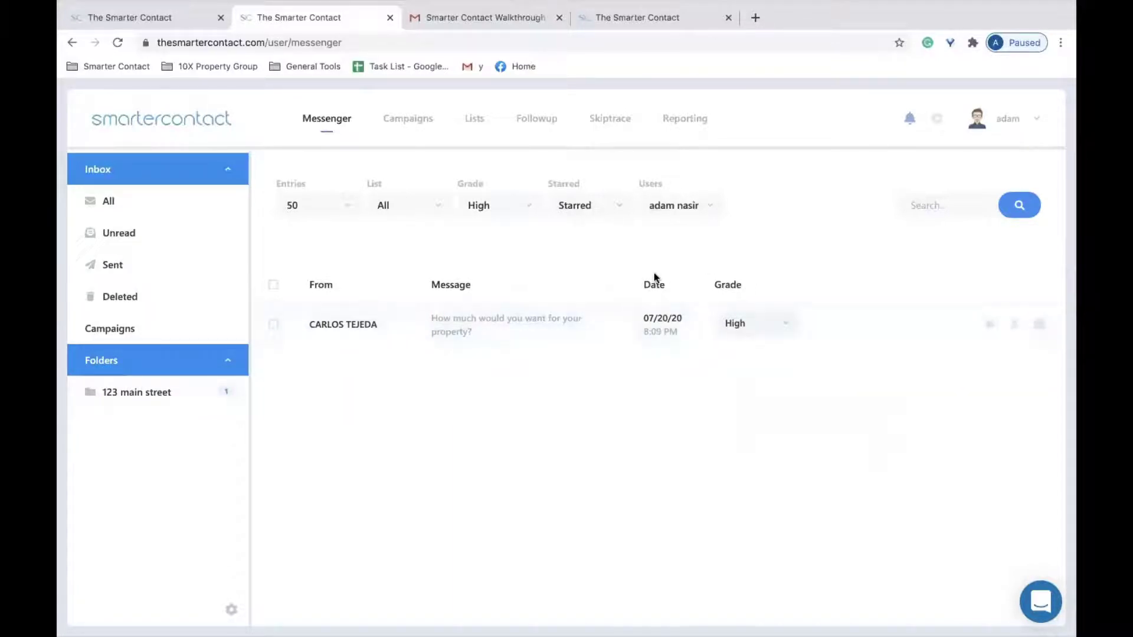
{"action": "left_click", "coordinate": [534, 206]}
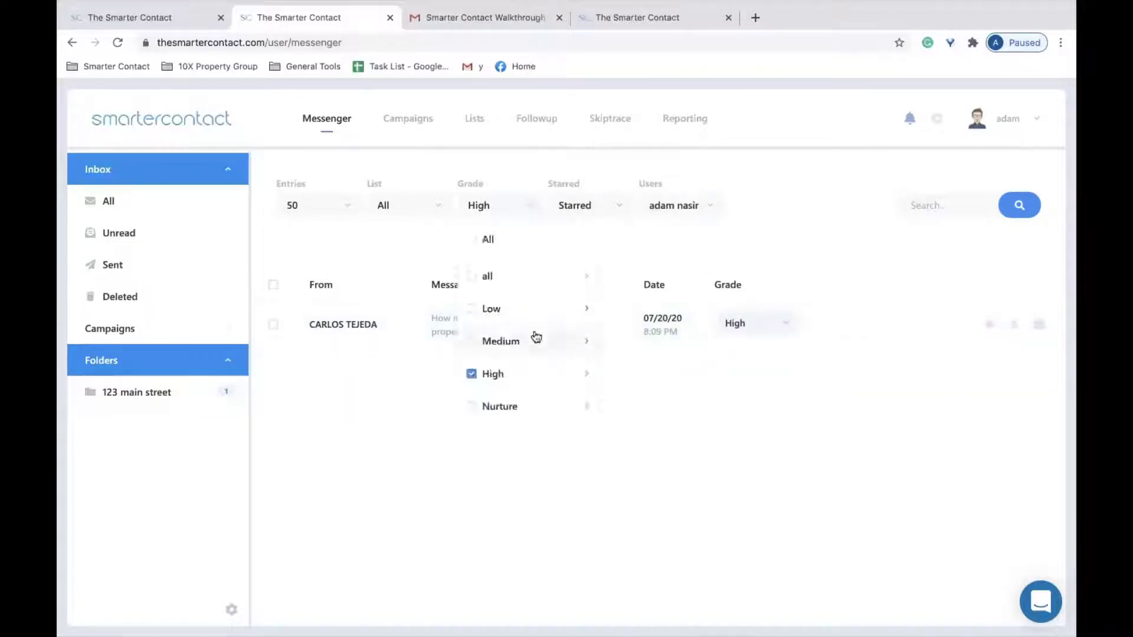
{"action": "mouse_move", "coordinate": [588, 381]}
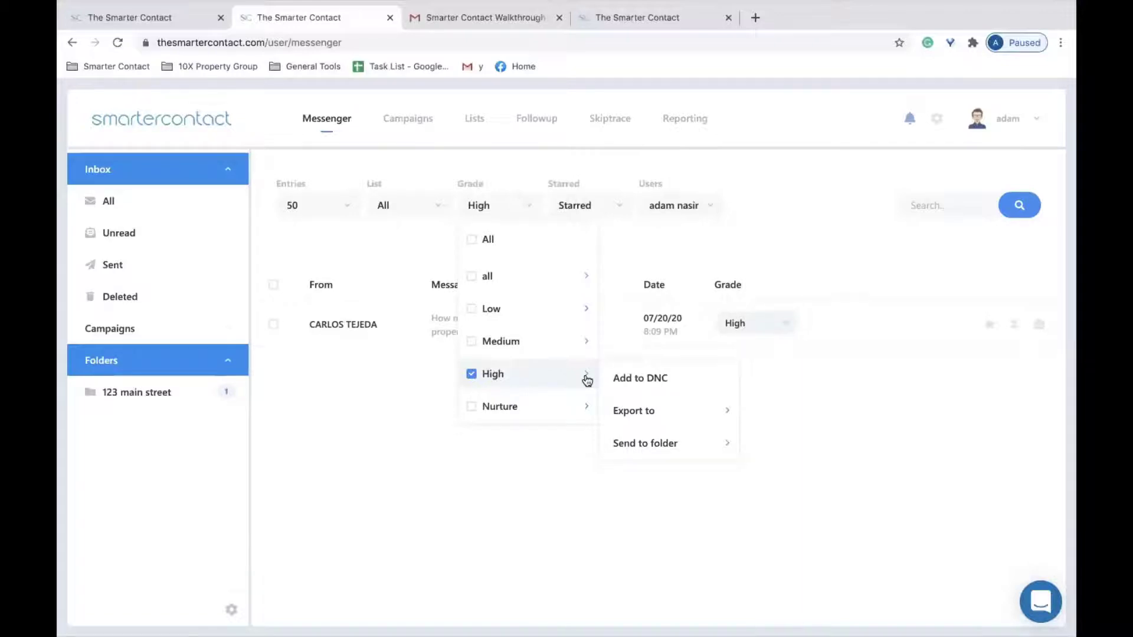
Close the Grade and Users filters and open the Reporting page with campaign stats.
{"action": "left_click", "coordinate": [754, 193]}
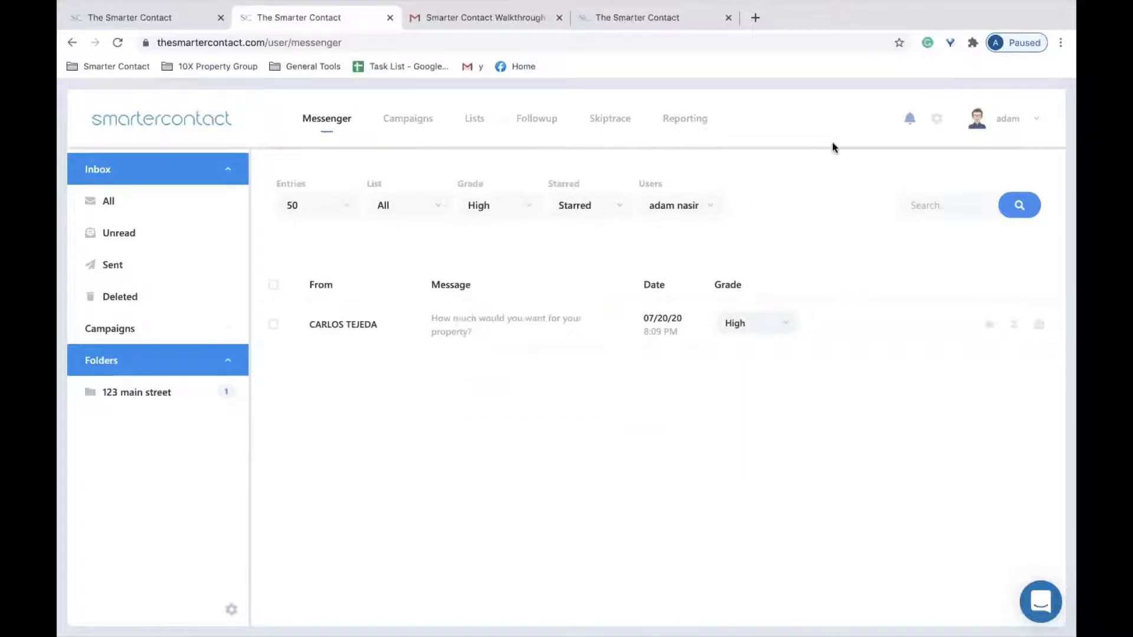
{"action": "left_click", "coordinate": [719, 211]}
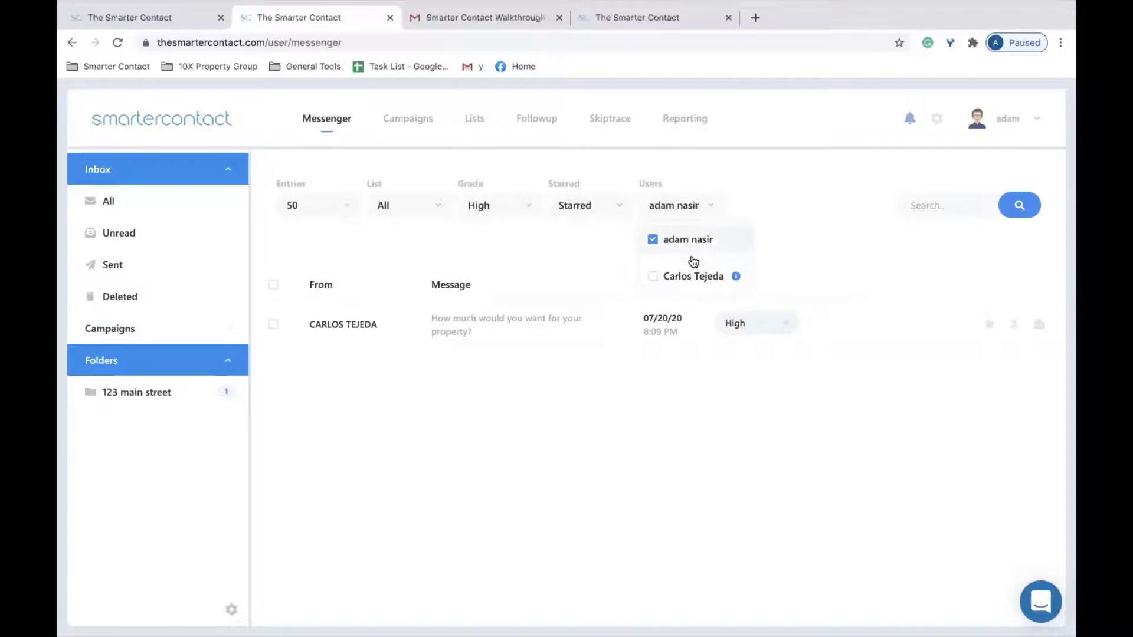
{"action": "left_click", "coordinate": [776, 207]}
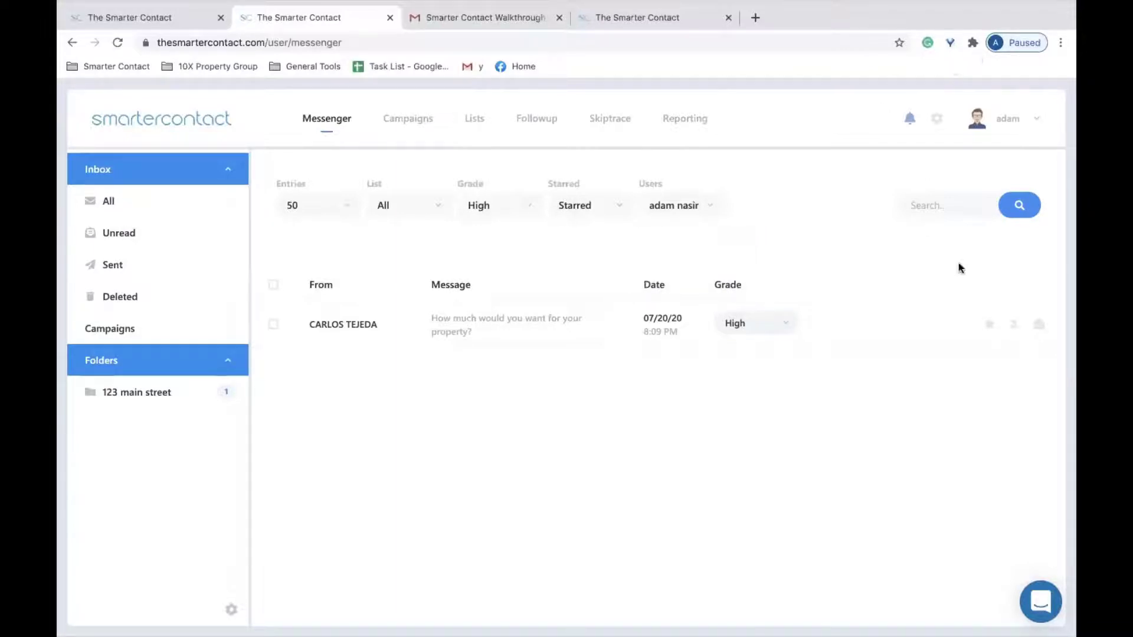
{"action": "left_click", "coordinate": [682, 123]}
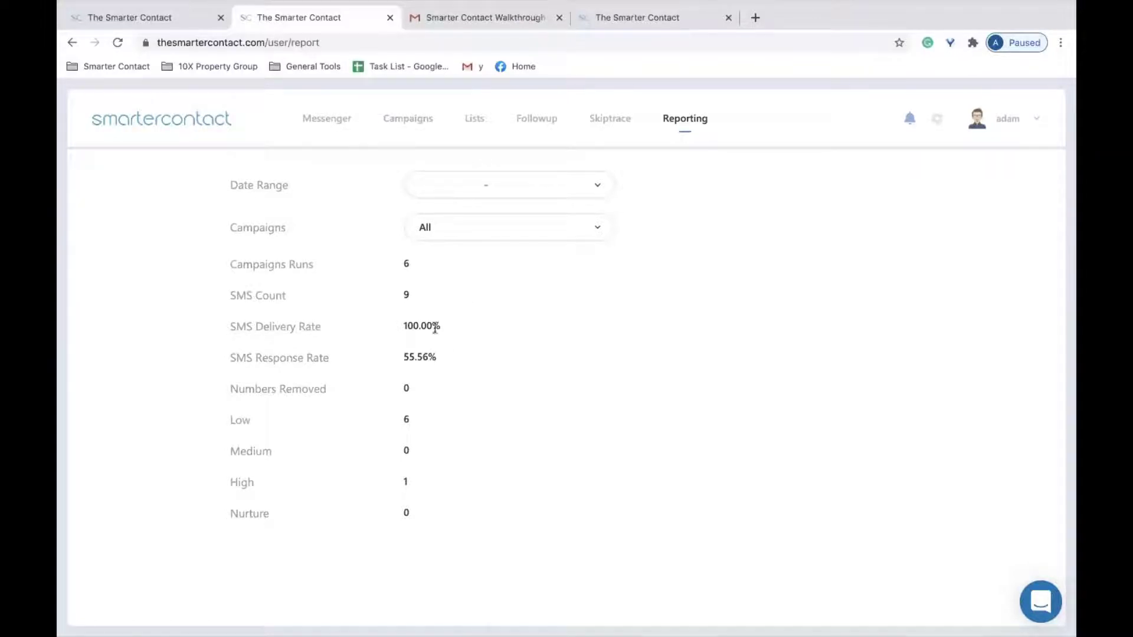
Glance at the report's Date Range calendar, then open the empty Skiptrace page.
{"action": "left_click", "coordinate": [578, 189]}
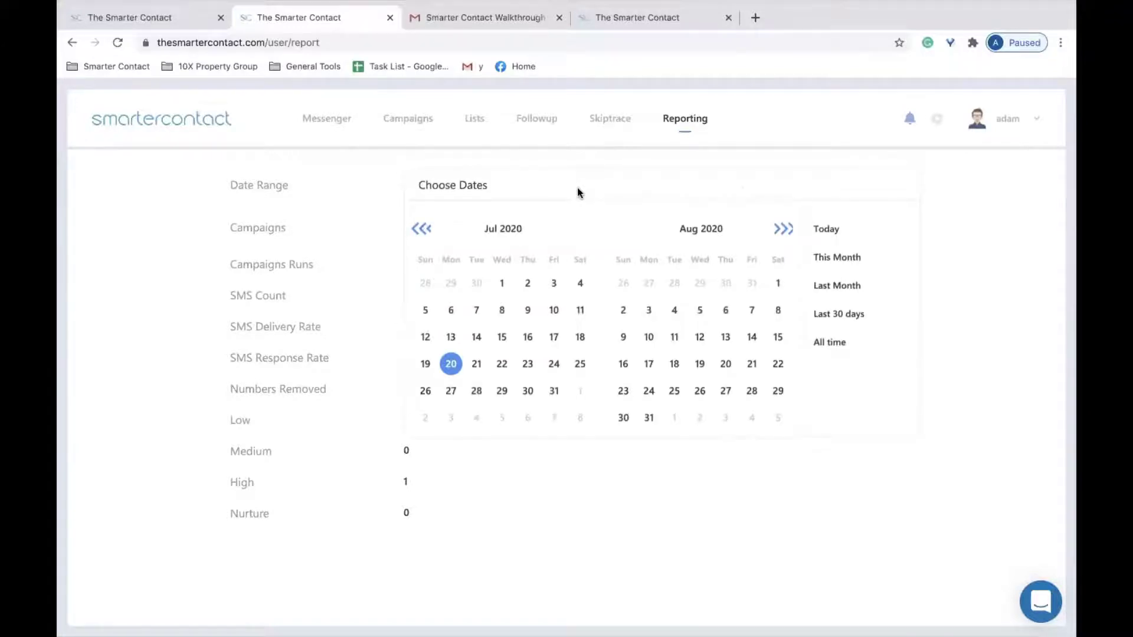
{"action": "left_click", "coordinate": [630, 152]}
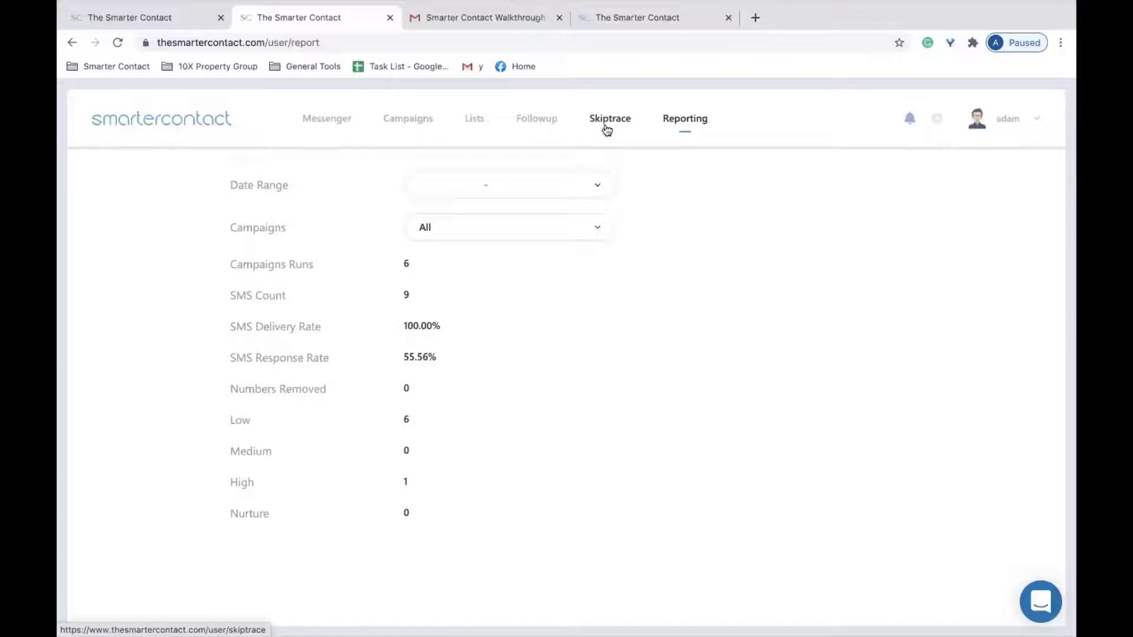
{"action": "left_click", "coordinate": [607, 127]}
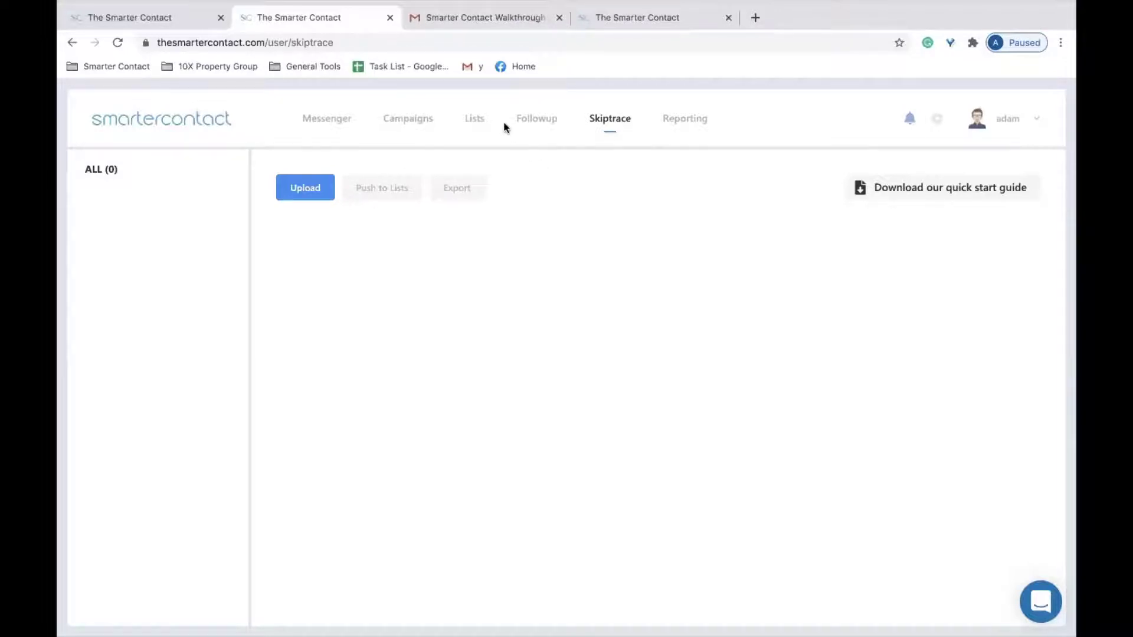
In the Followup calendar, open the contact's July 27 follow-up event.
{"action": "left_click", "coordinate": [536, 119]}
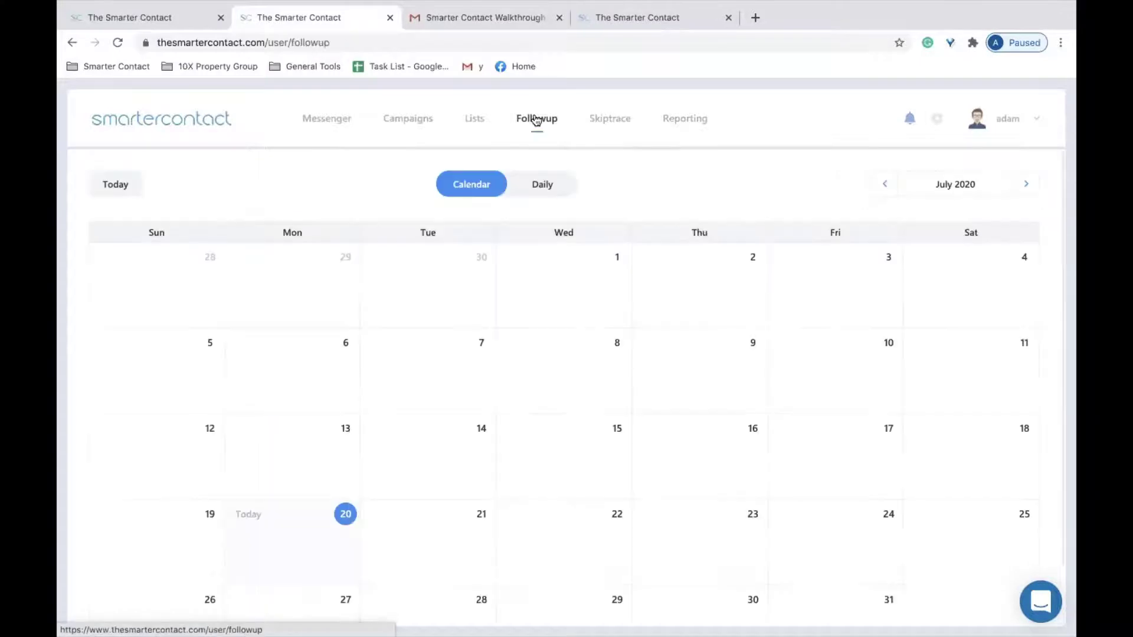
{"action": "scroll", "coordinate": [583, 463], "scroll_direction": "down", "scroll_amount": 1}
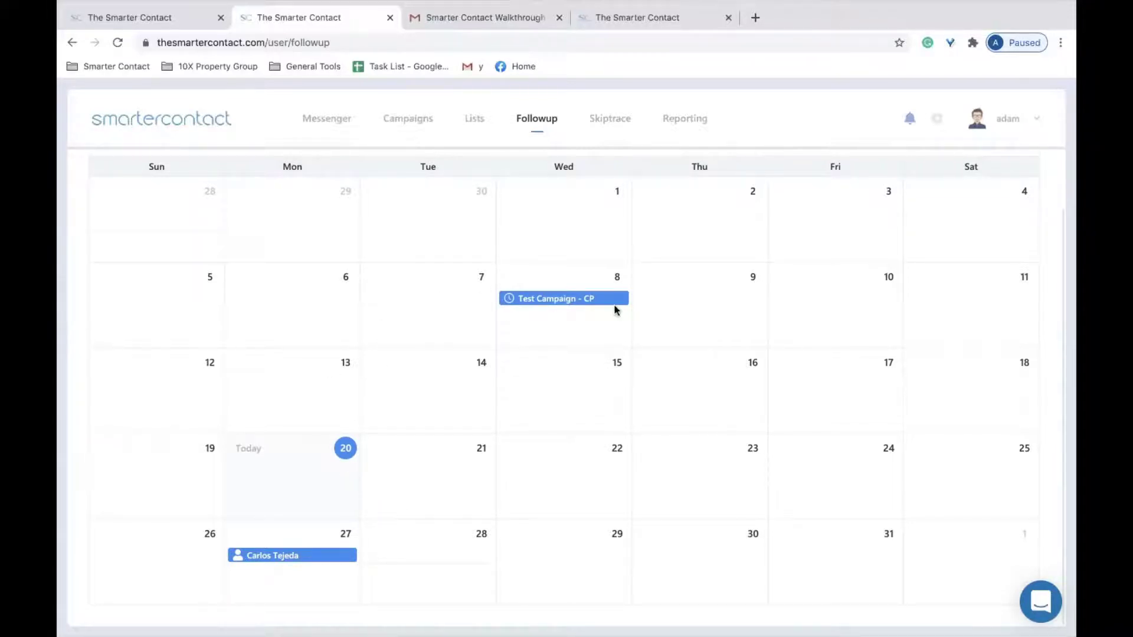
{"action": "left_click", "coordinate": [319, 558]}
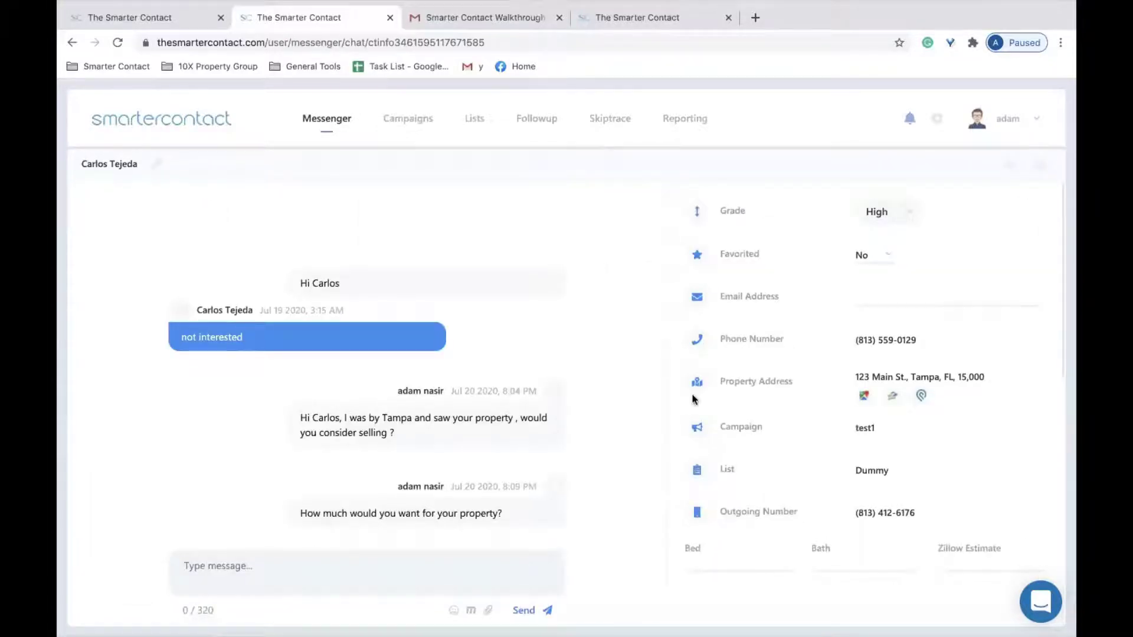
{"action": "scroll", "coordinate": [721, 419], "scroll_direction": "down", "scroll_amount": 7}
{"action": "scroll", "coordinate": [723, 441], "scroll_direction": "up", "scroll_amount": 7}
Open Phone Setup in settings and highlight the 813 prefix and active incoming and outgoing numbers.
{"action": "left_click", "coordinate": [937, 118]}
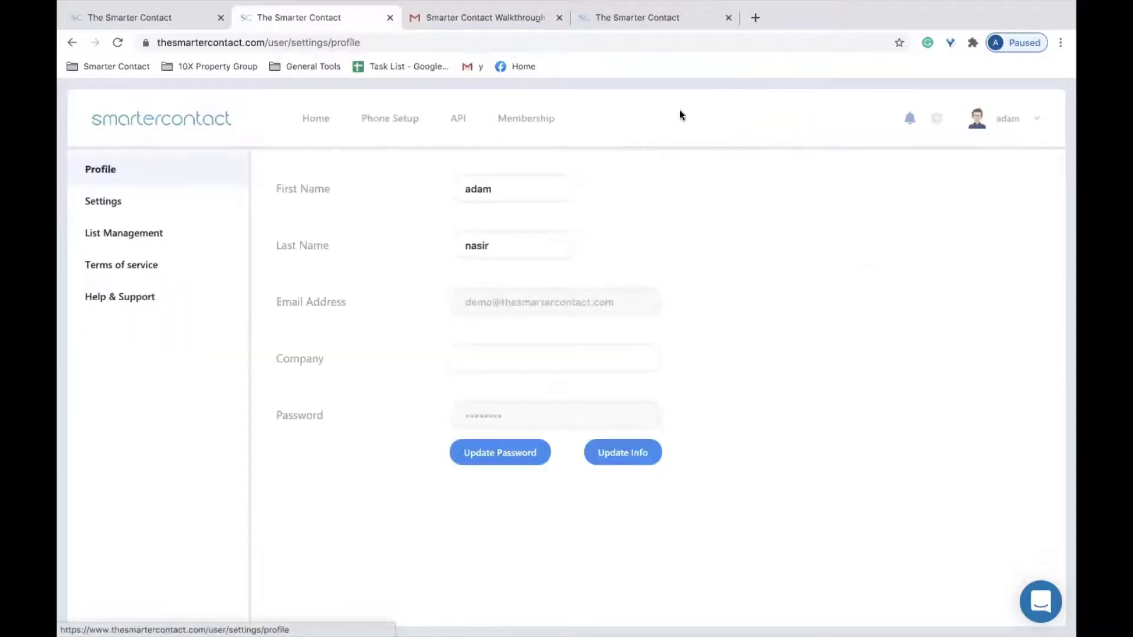
{"action": "left_click", "coordinate": [395, 126]}
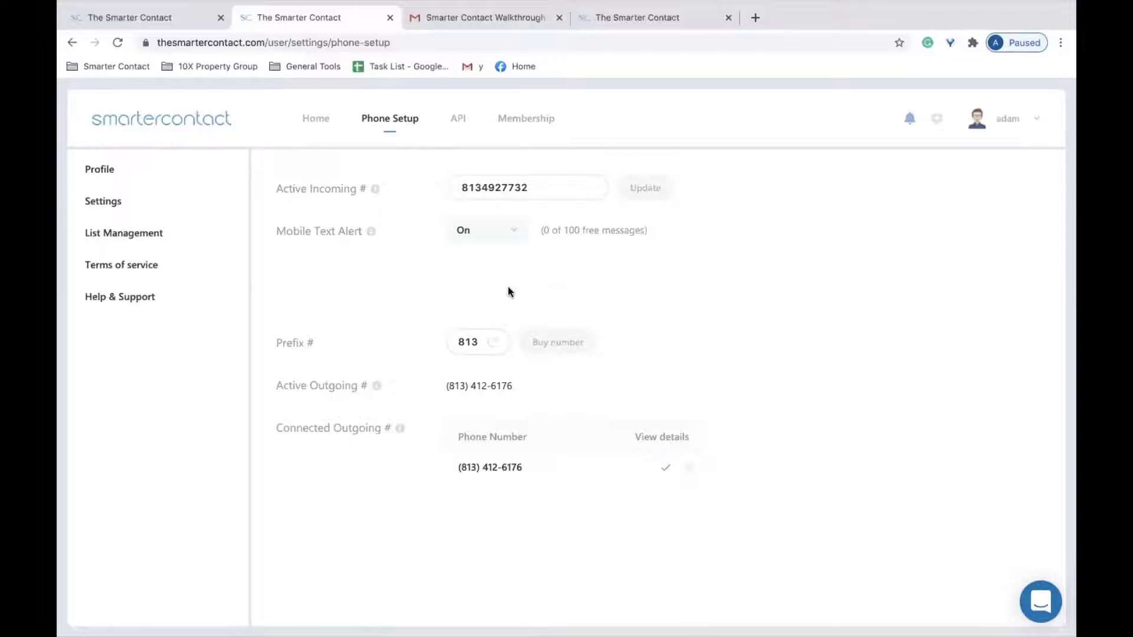
{"action": "left_click_drag", "start_coordinate": [476, 341], "coordinate": [427, 335]}
{"action": "left_click", "coordinate": [563, 187]}
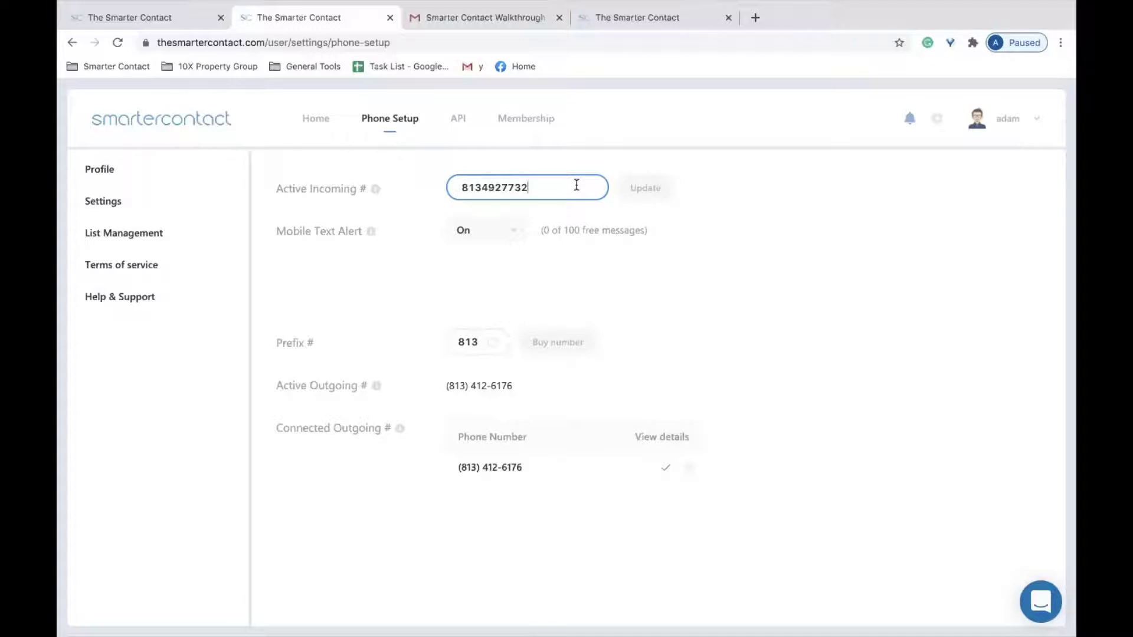
{"action": "left_click_drag", "start_coordinate": [512, 387], "coordinate": [448, 382]}
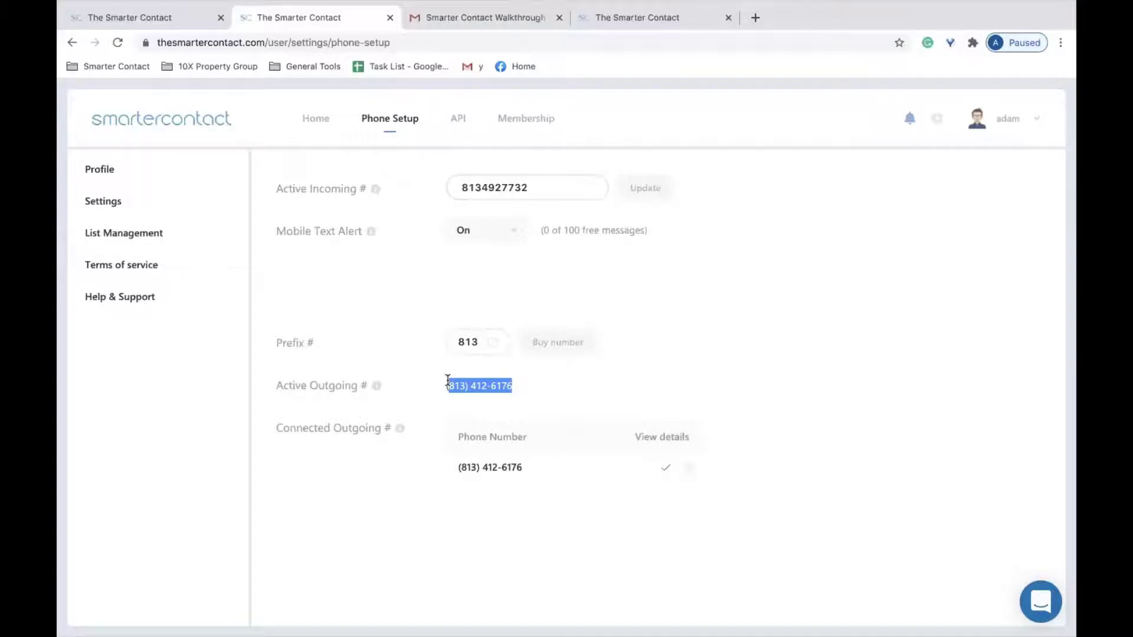
{"action": "left_click", "coordinate": [570, 190]}
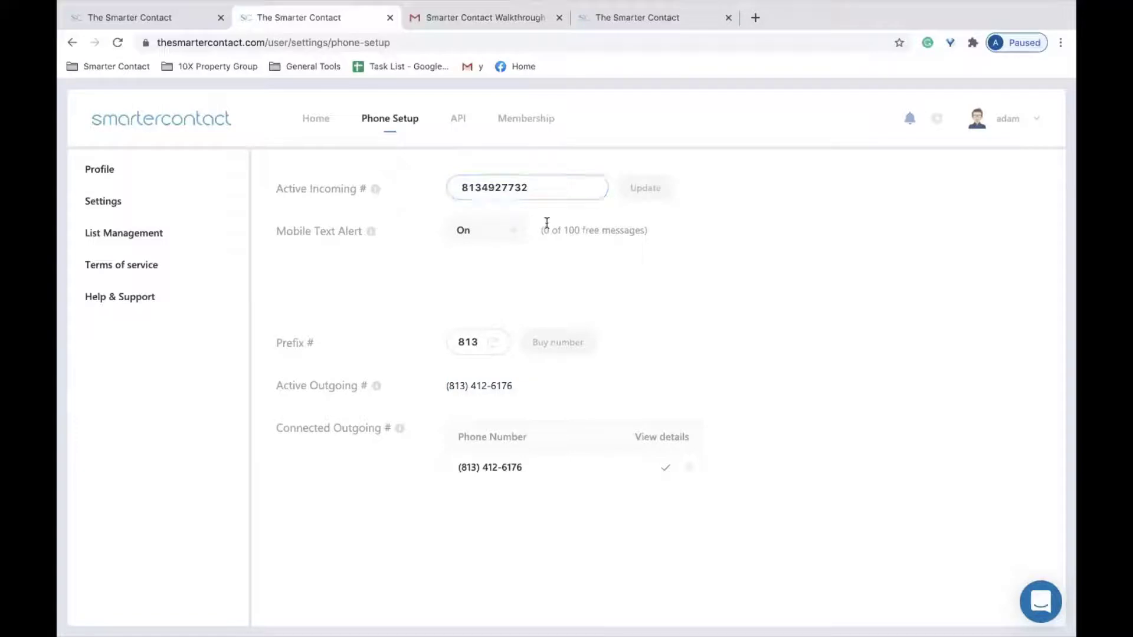
Set Mobile Text Alert to On for High-grade conversations only, then view the empty API page.
{"action": "left_click", "coordinate": [502, 239]}
{"action": "left_click", "coordinate": [511, 261]}
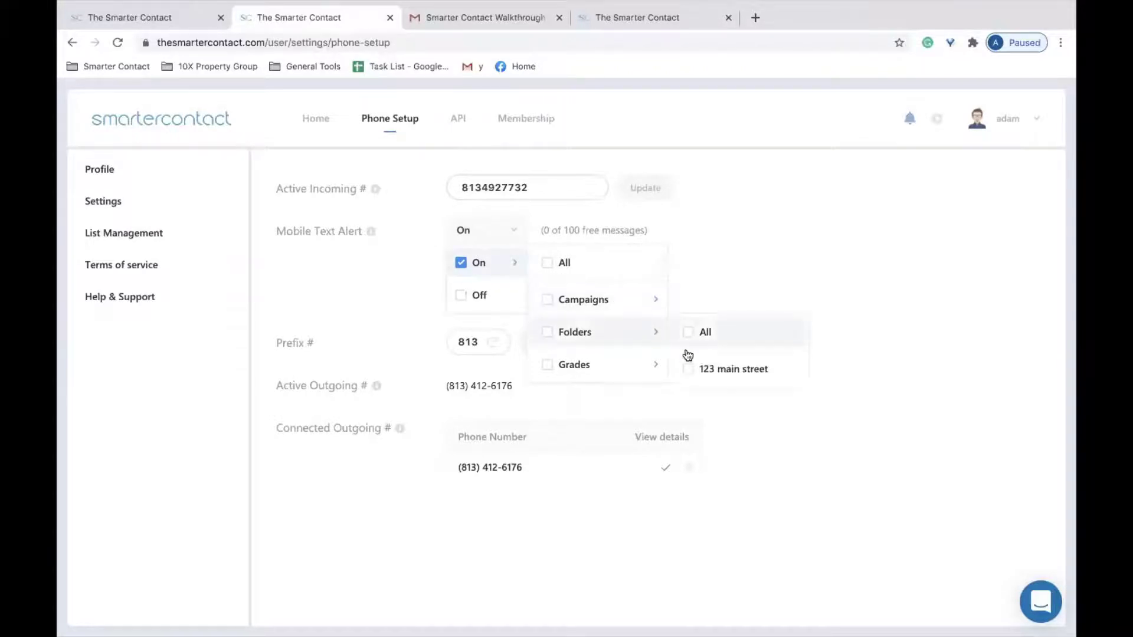
{"action": "mouse_move", "coordinate": [648, 364]}
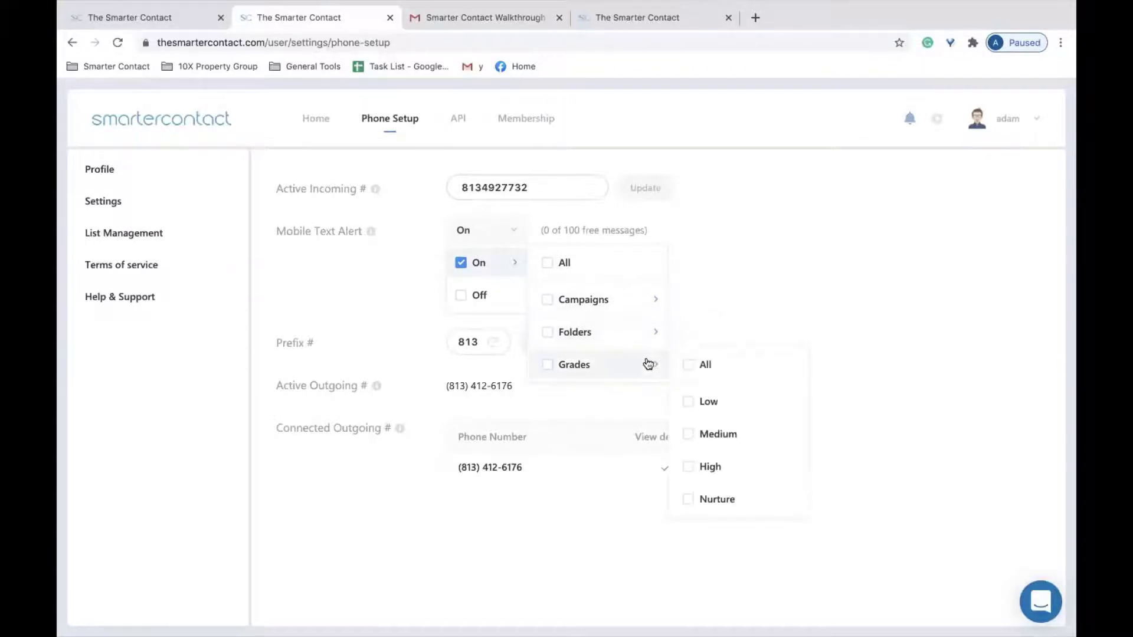
{"action": "left_click", "coordinate": [688, 466]}
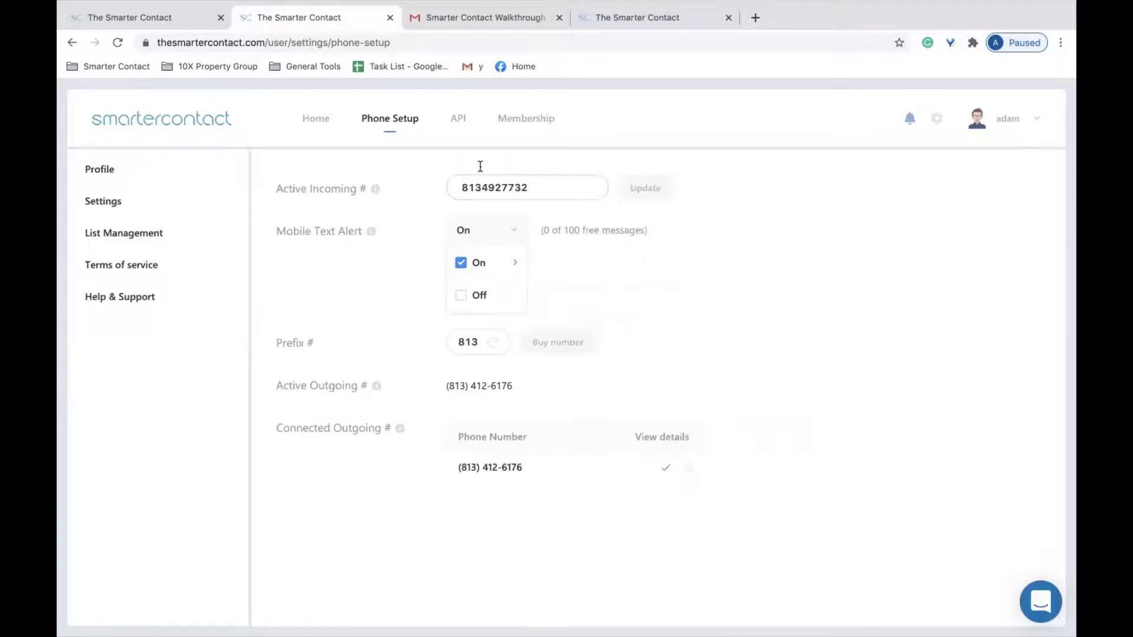
{"action": "left_click", "coordinate": [457, 118]}
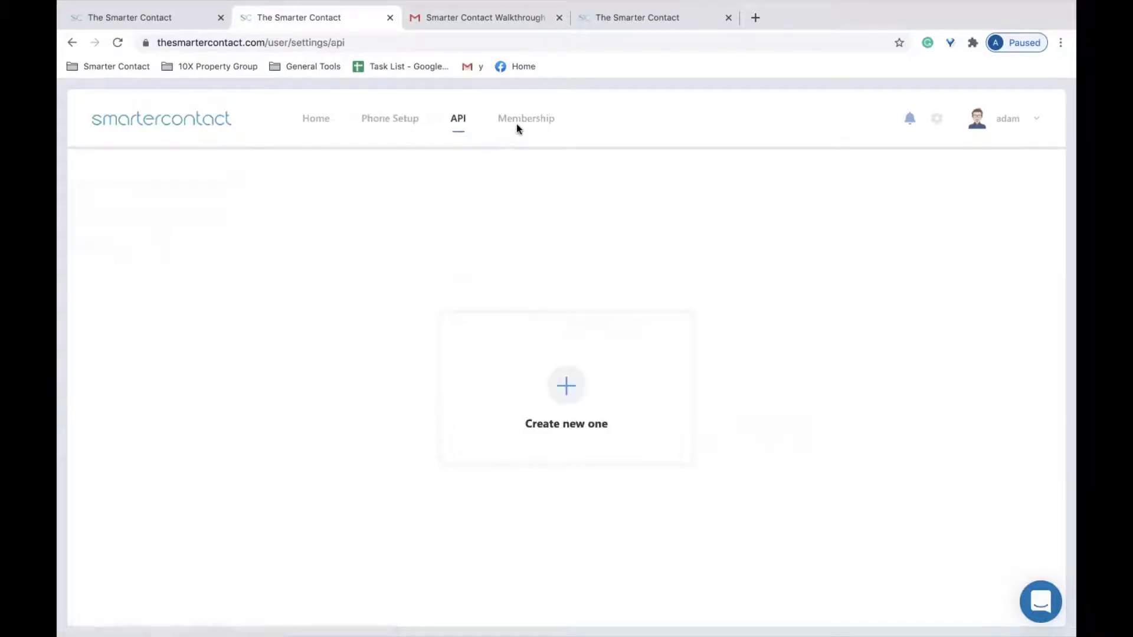
Look through List Management and general Settings, returning to Phone Setup.
{"action": "left_click", "coordinate": [390, 118]}
{"action": "left_click", "coordinate": [157, 238]}
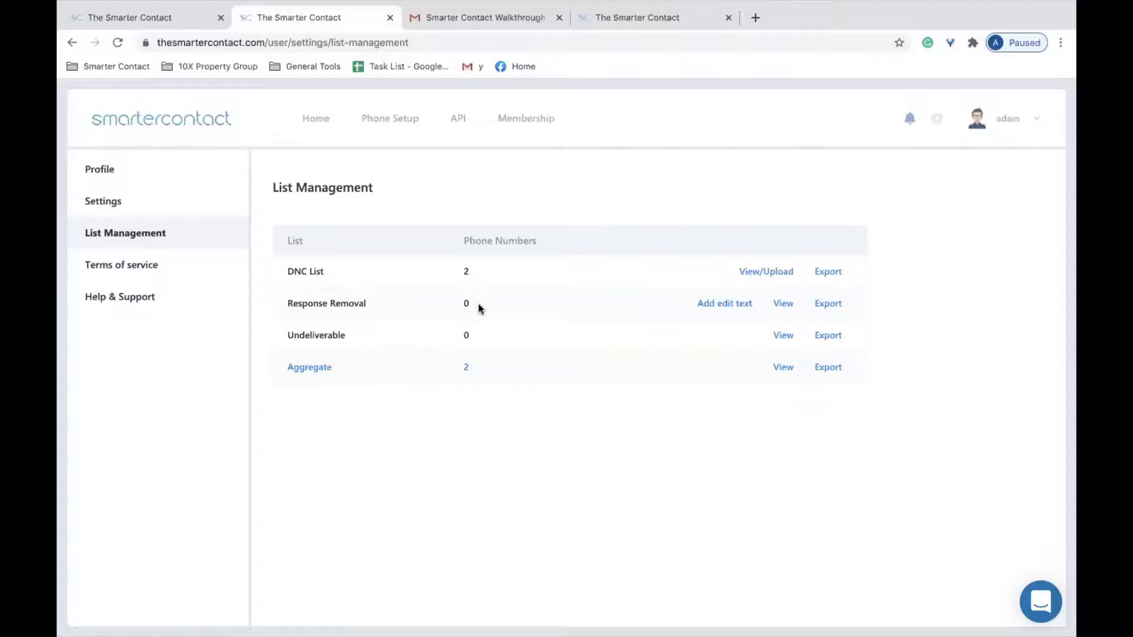
{"action": "left_click", "coordinate": [147, 207]}
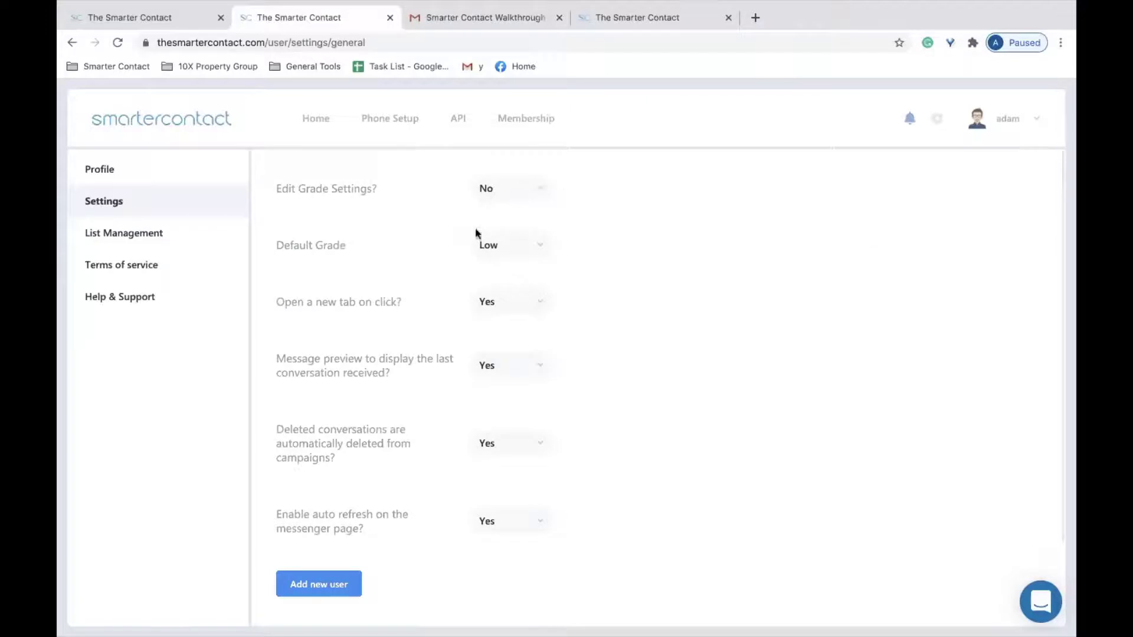
{"action": "left_click", "coordinate": [373, 121]}
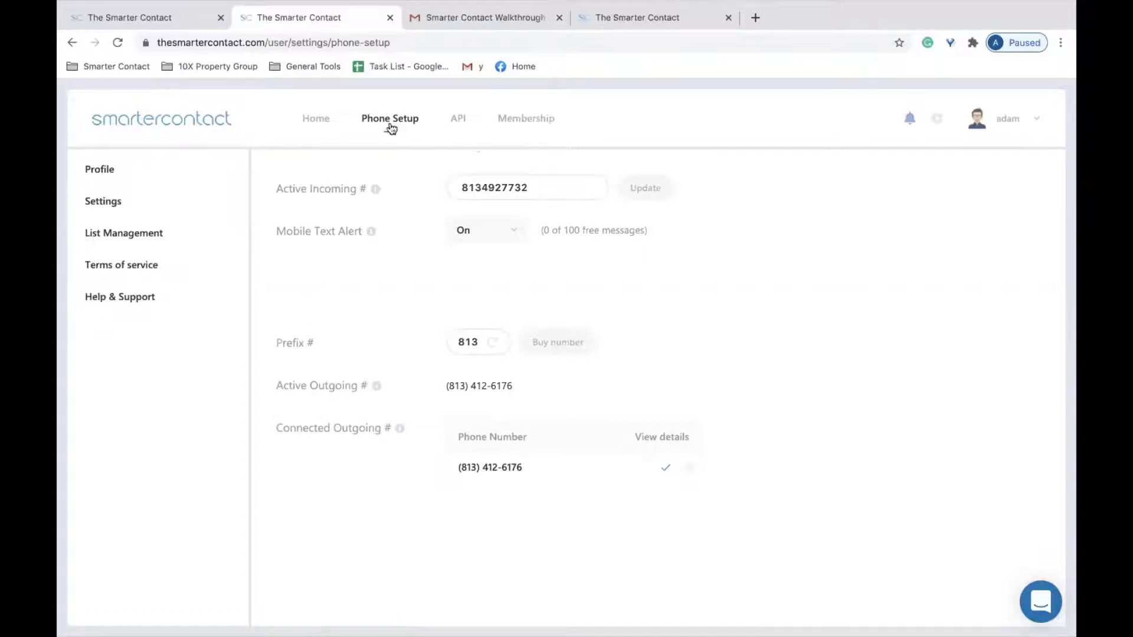
Go Home to the Messenger inbox filtered to High grade and Starred.
{"action": "left_click", "coordinate": [326, 120]}
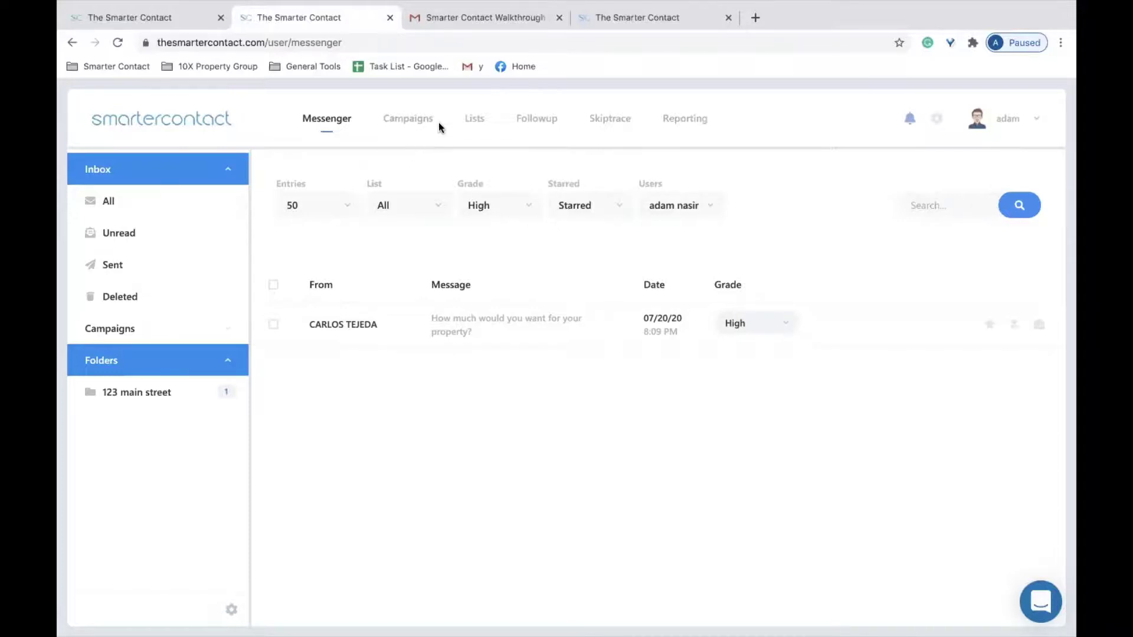
Open the ended Absentee owner campaign and try to schedule it, then leave for Messenger.
{"action": "left_click", "coordinate": [422, 122]}
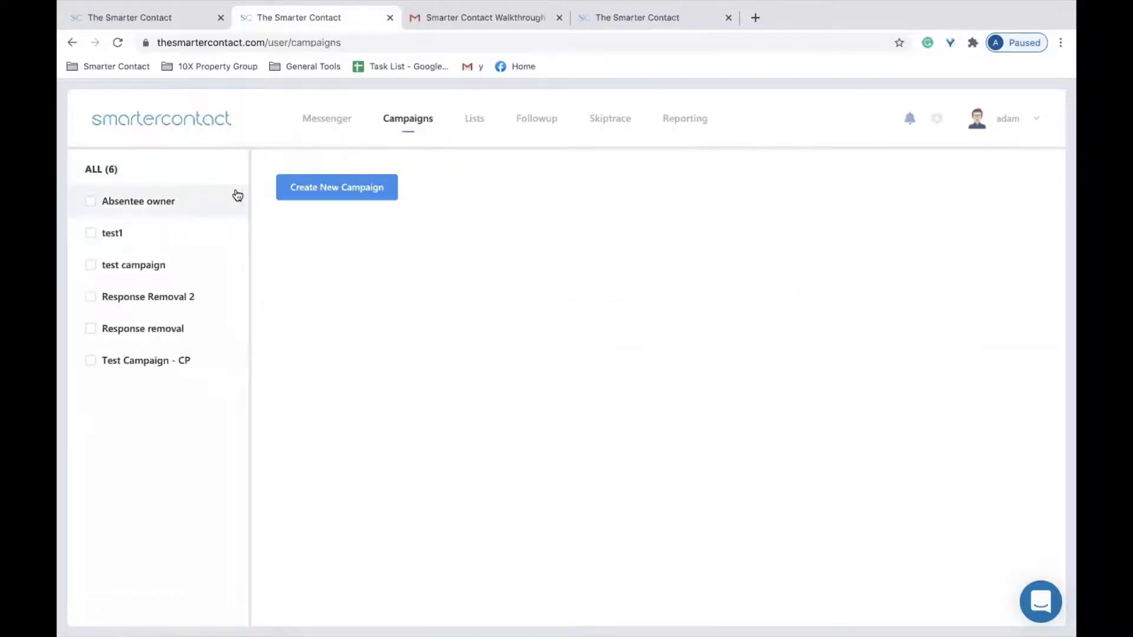
{"action": "left_click", "coordinate": [185, 203]}
{"action": "left_click", "coordinate": [476, 187]}
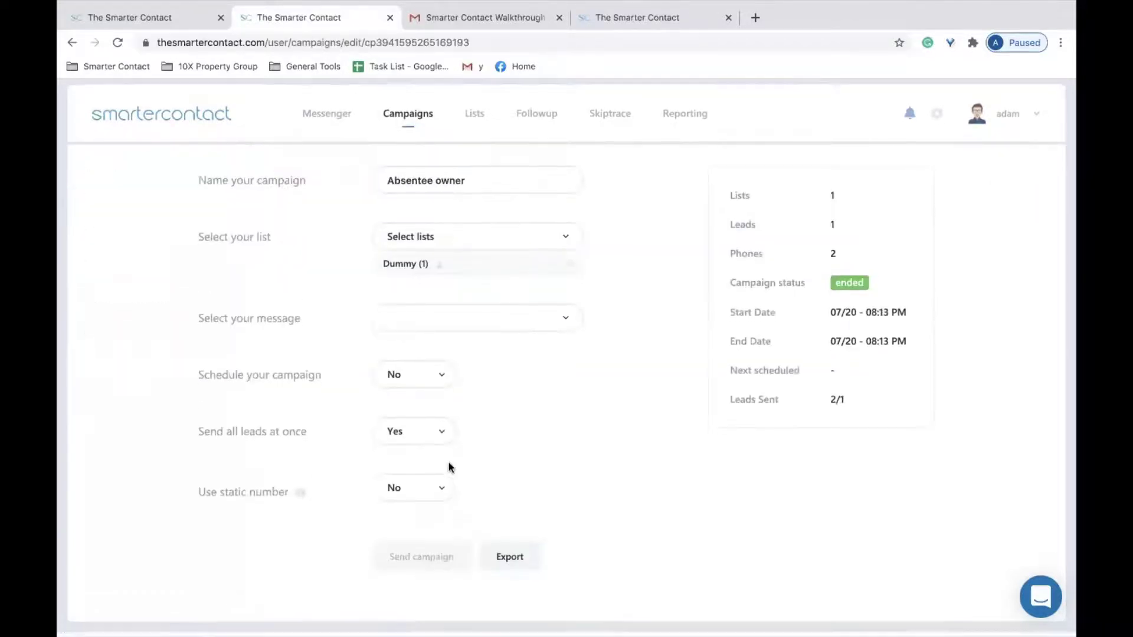
{"action": "left_click", "coordinate": [435, 378]}
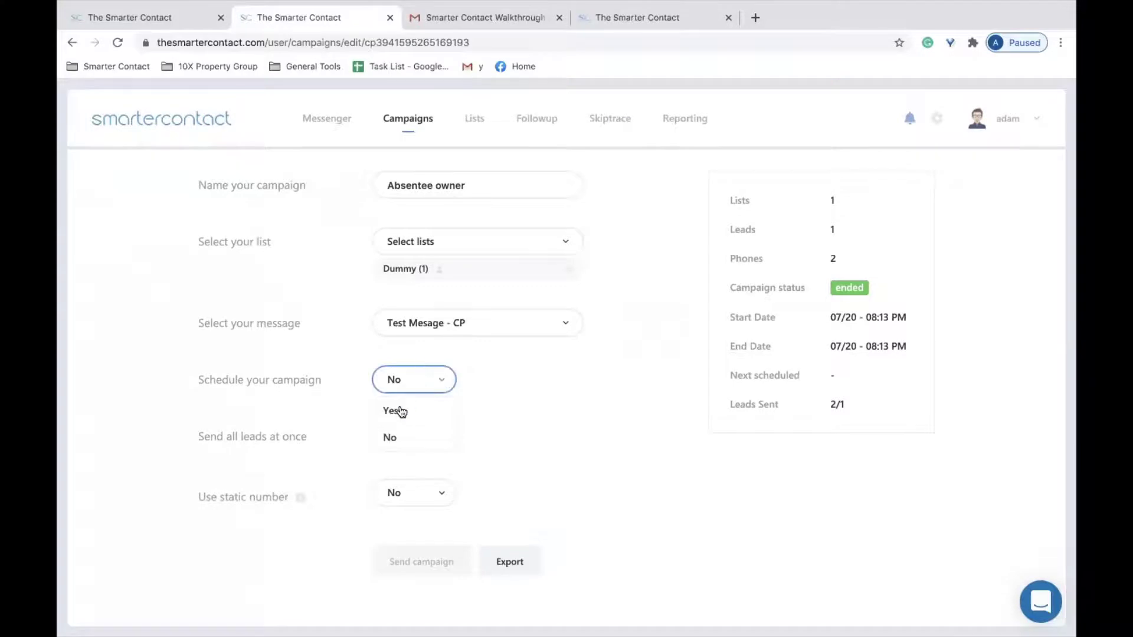
{"action": "left_click", "coordinate": [394, 411]}
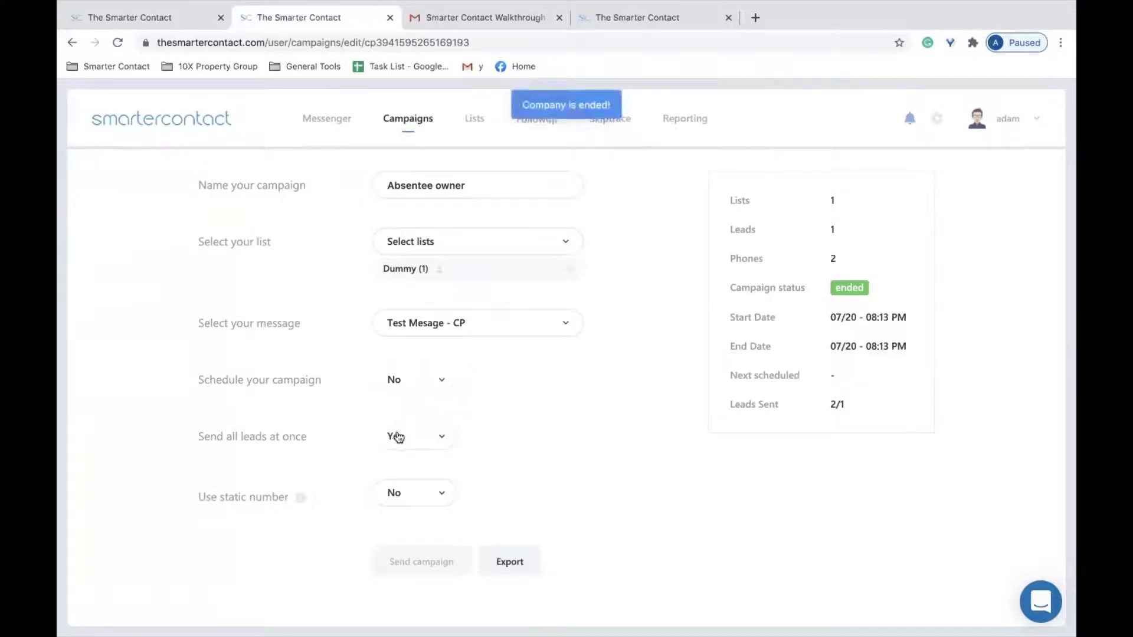
{"action": "left_click", "coordinate": [325, 118]}
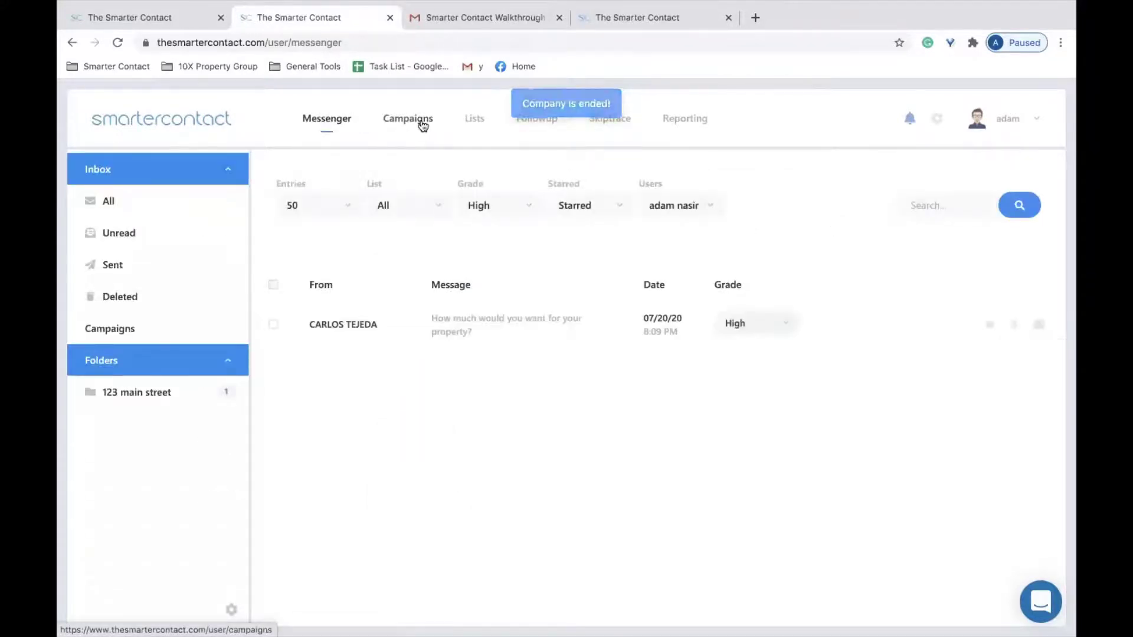
Create a new campaign named 'test' targeting the Dummy (1) list.
{"action": "left_click", "coordinate": [423, 121]}
{"action": "left_click", "coordinate": [338, 195]}
{"action": "left_click", "coordinate": [434, 190]}
{"action": "type", "text": "test"}
{"action": "left_click", "coordinate": [443, 243]}
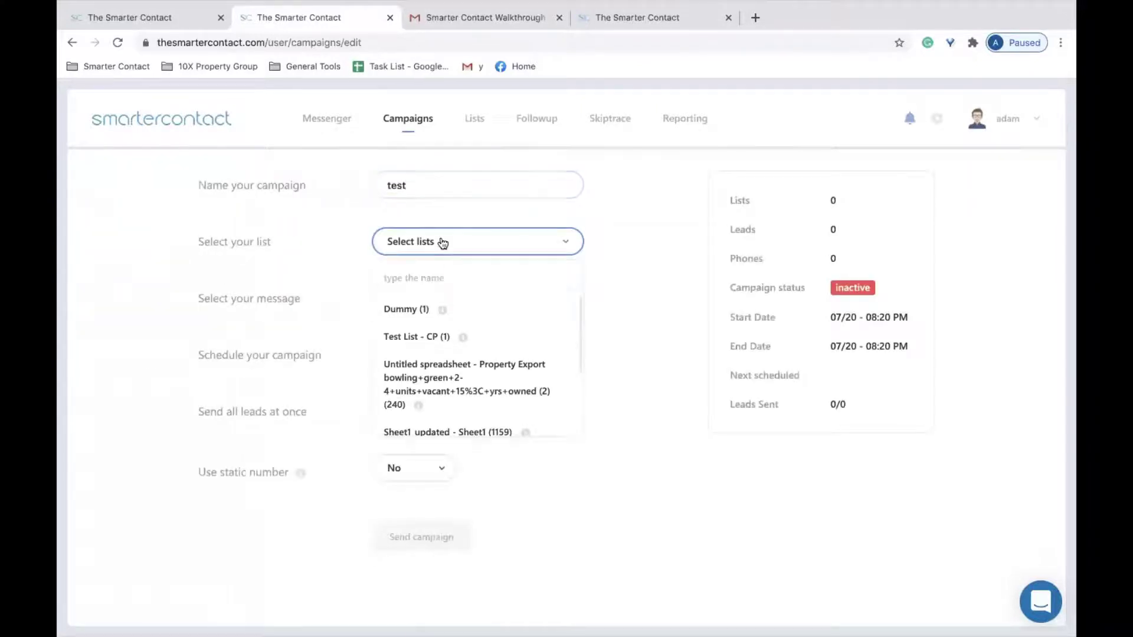
{"action": "left_click", "coordinate": [400, 313]}
Set Send all leads at once to No so leads go out in batches.
{"action": "left_click", "coordinate": [415, 437]}
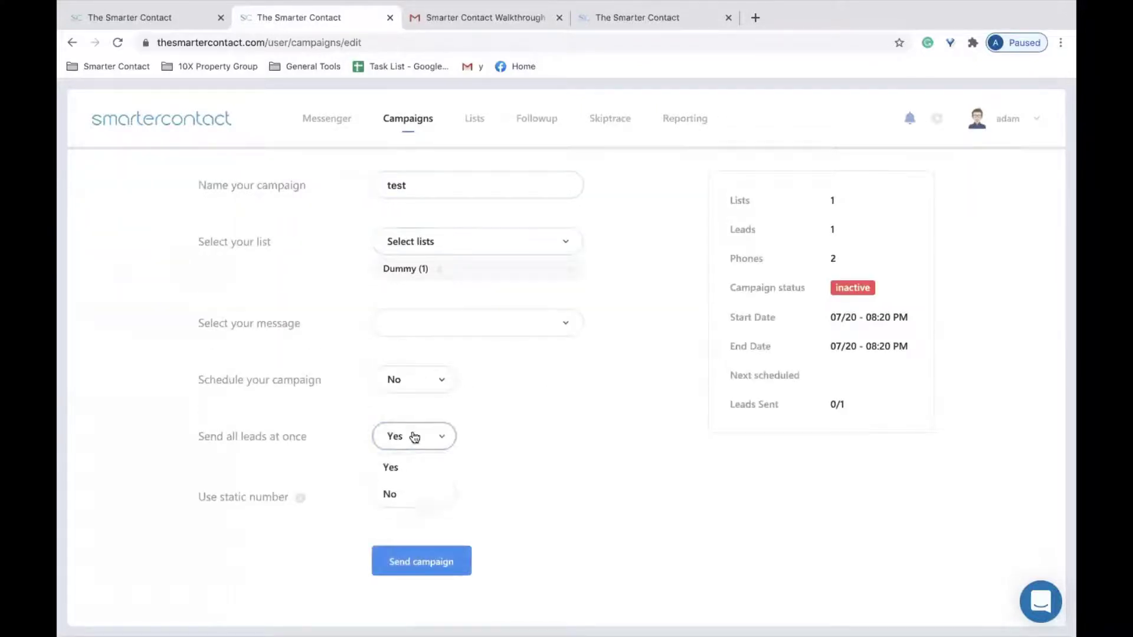
{"action": "left_click", "coordinate": [392, 494]}
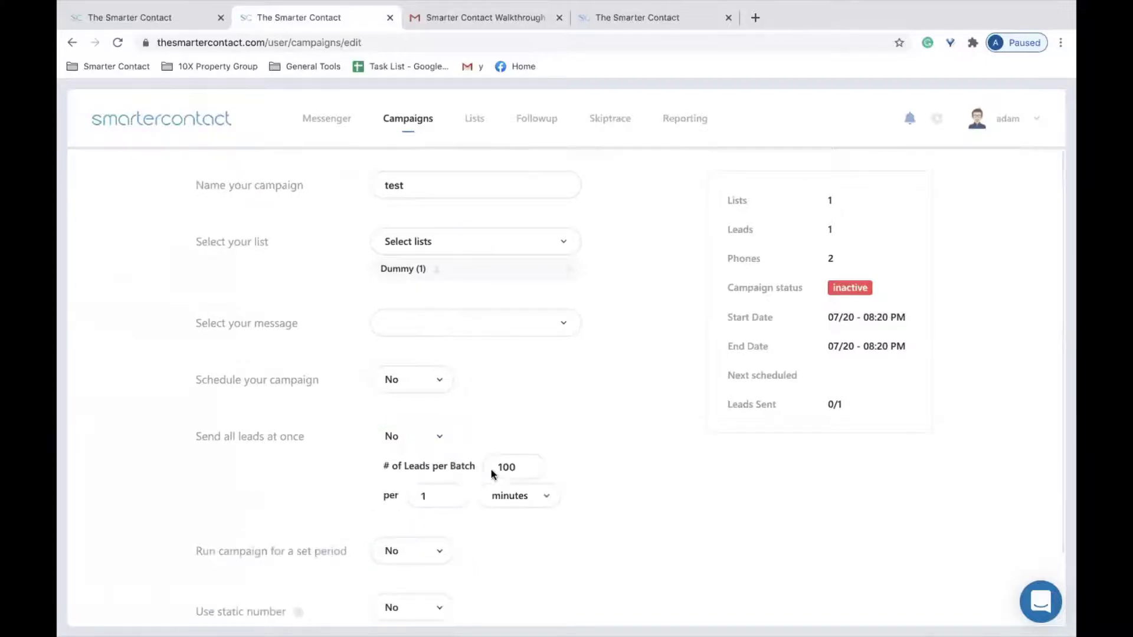
{"action": "left_click", "coordinate": [531, 461]}
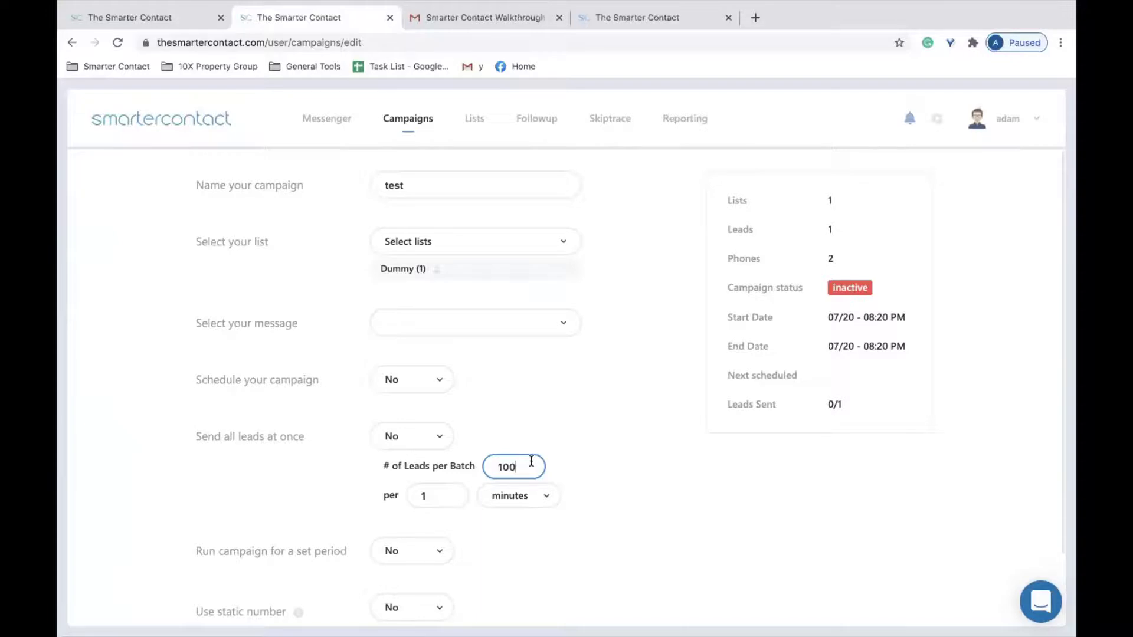
Enter a first batch setting of 50 leads with a 30-minute interval.
{"action": "left_click_drag", "start_coordinate": [531, 461], "coordinate": [460, 461]}
{"action": "type", "text": "50"}
{"action": "left_click_drag", "start_coordinate": [444, 501], "coordinate": [403, 482]}
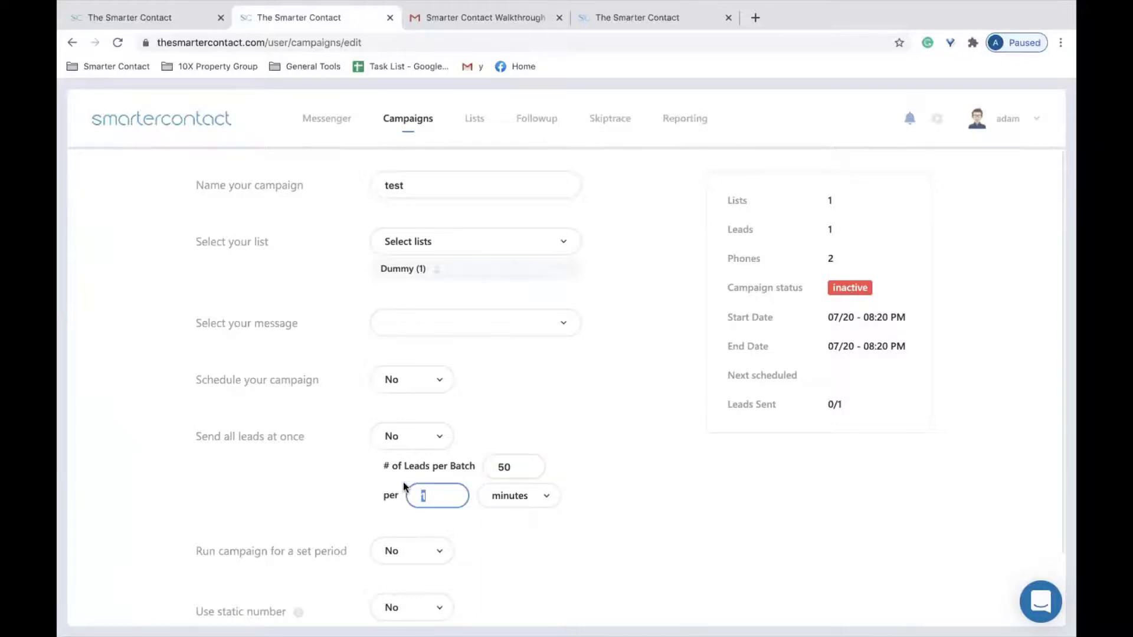
{"action": "type", "text": "20"}
{"action": "key", "text": "BackSpace"}
{"action": "key", "text": "BackSpace"}
{"action": "type", "text": "30"}
{"action": "left_click", "coordinate": [539, 411]}
Correct the batch setting to 30 leads per 20 minutes.
{"action": "double_click", "coordinate": [492, 462]}
{"action": "type", "text": "30"}
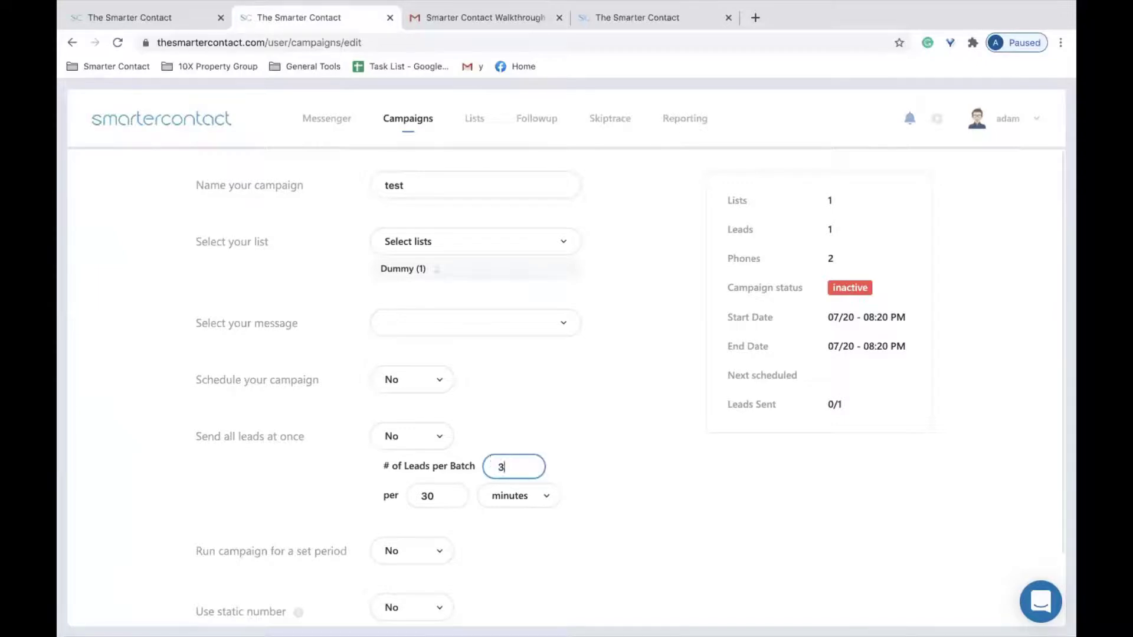
{"action": "key", "text": "Tab"}
{"action": "type", "text": "20"}
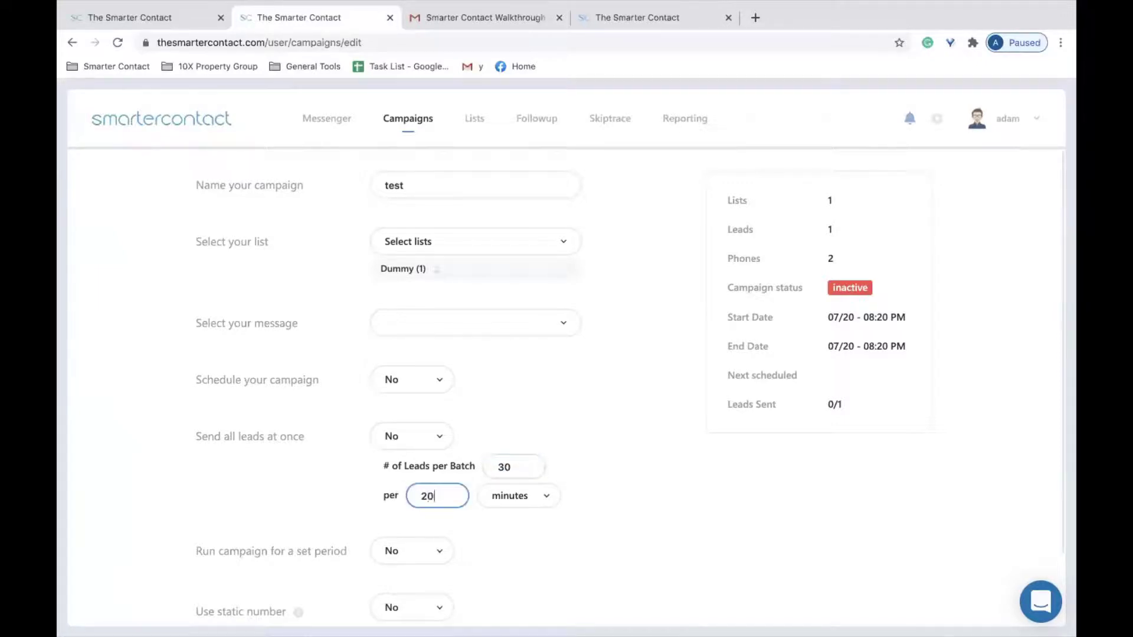
{"action": "left_click", "coordinate": [537, 461]}
{"action": "left_click", "coordinate": [562, 437]}
Set Run campaign for a set period to Yes, keeping the 09:00 AM–05:00 PM window.
{"action": "left_click", "coordinate": [440, 551]}
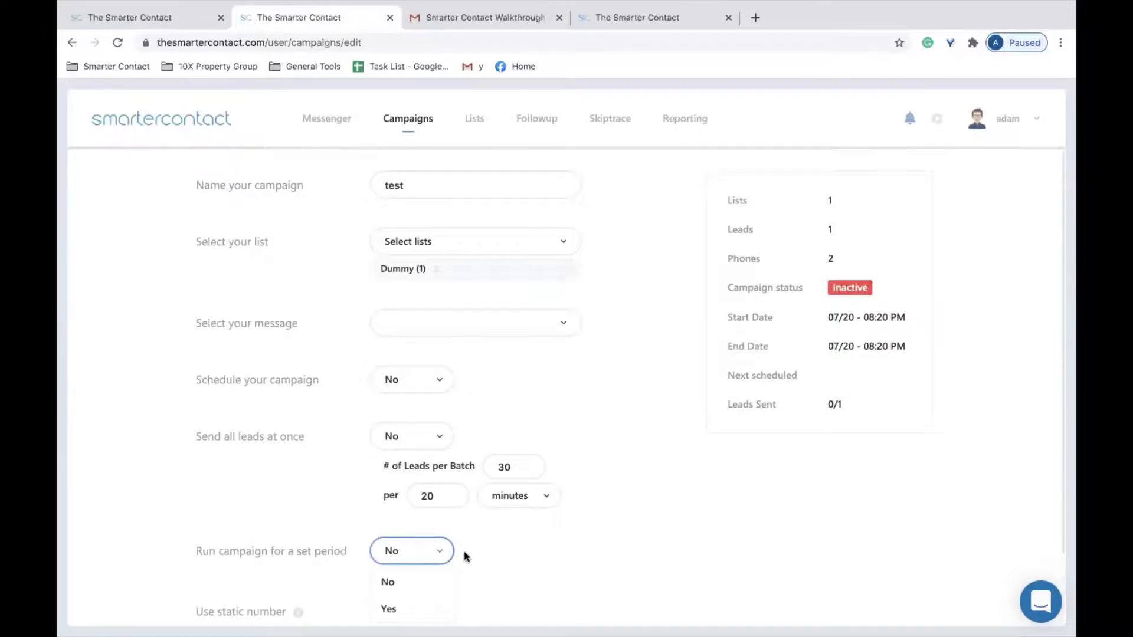
{"action": "scroll", "coordinate": [464, 557], "scroll_direction": "down", "scroll_amount": 1}
{"action": "left_click", "coordinate": [400, 609]}
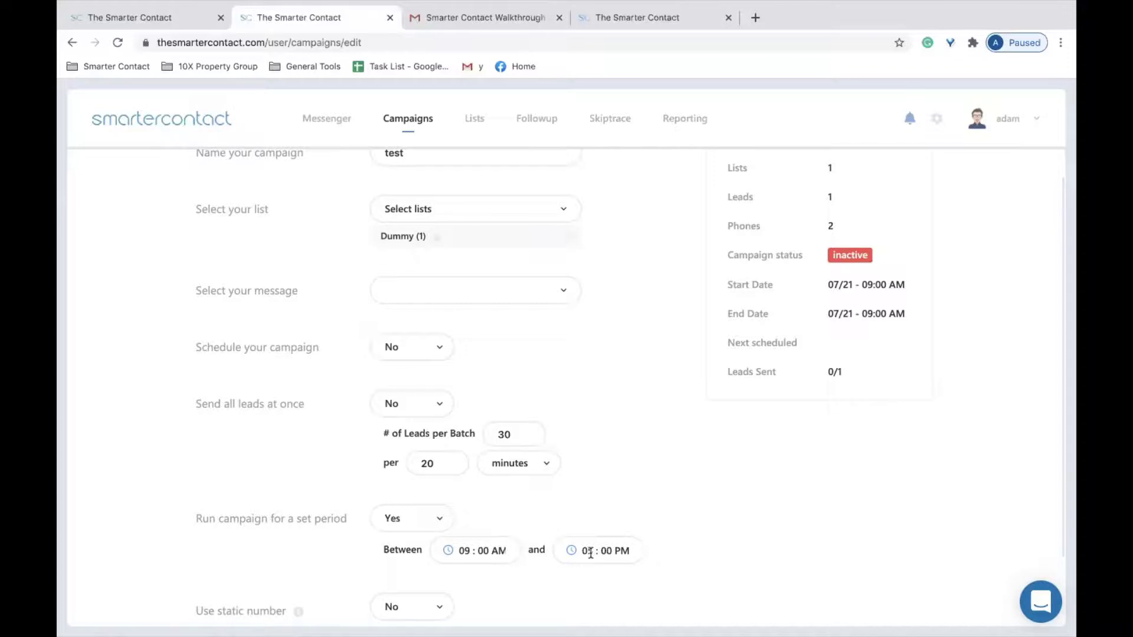
{"action": "scroll", "coordinate": [571, 475], "scroll_direction": "down", "scroll_amount": 1}
{"action": "scroll", "coordinate": [575, 463], "scroll_direction": "up", "scroll_amount": 1}
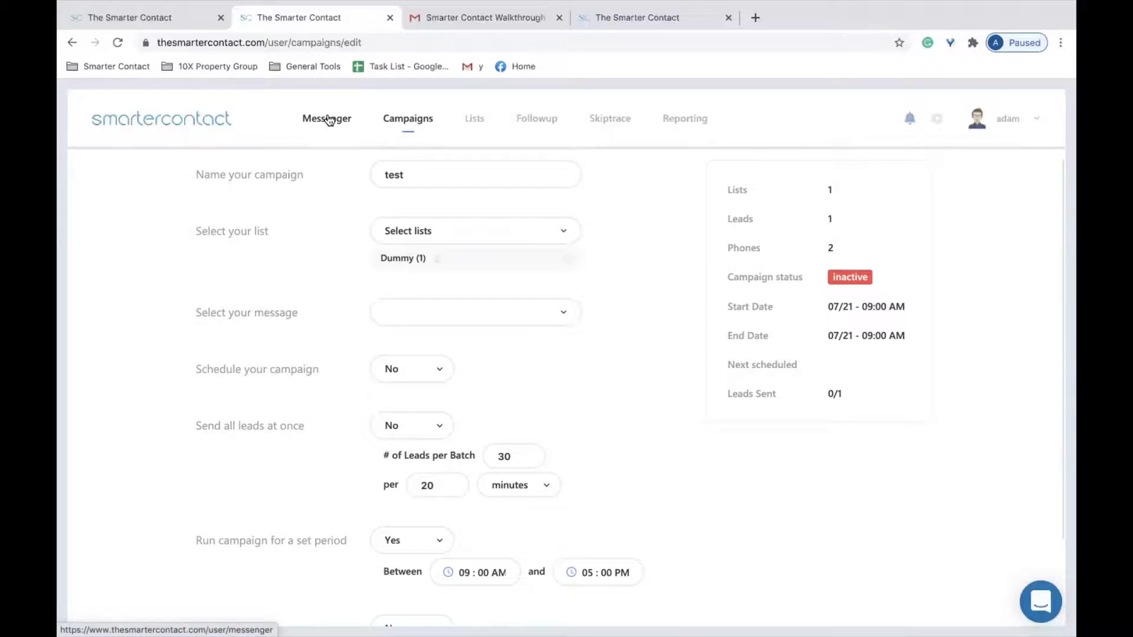
Review the Messenger inbox's grade filter choices and close them without changes.
{"action": "left_click", "coordinate": [328, 120]}
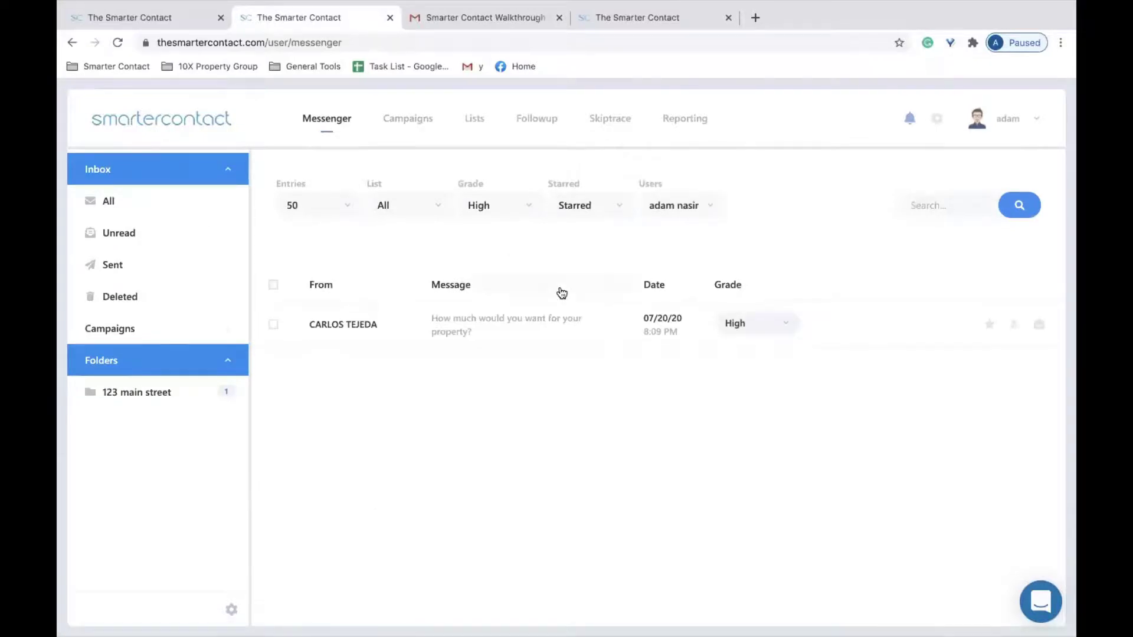
{"action": "left_click", "coordinate": [530, 210]}
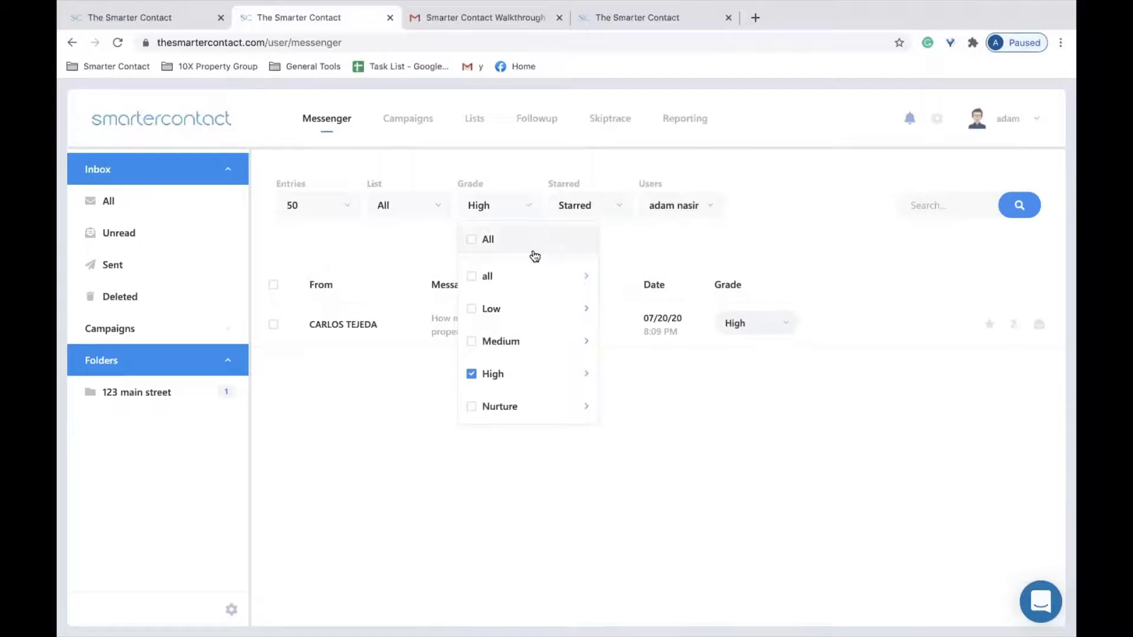
{"action": "left_click", "coordinate": [938, 119]}
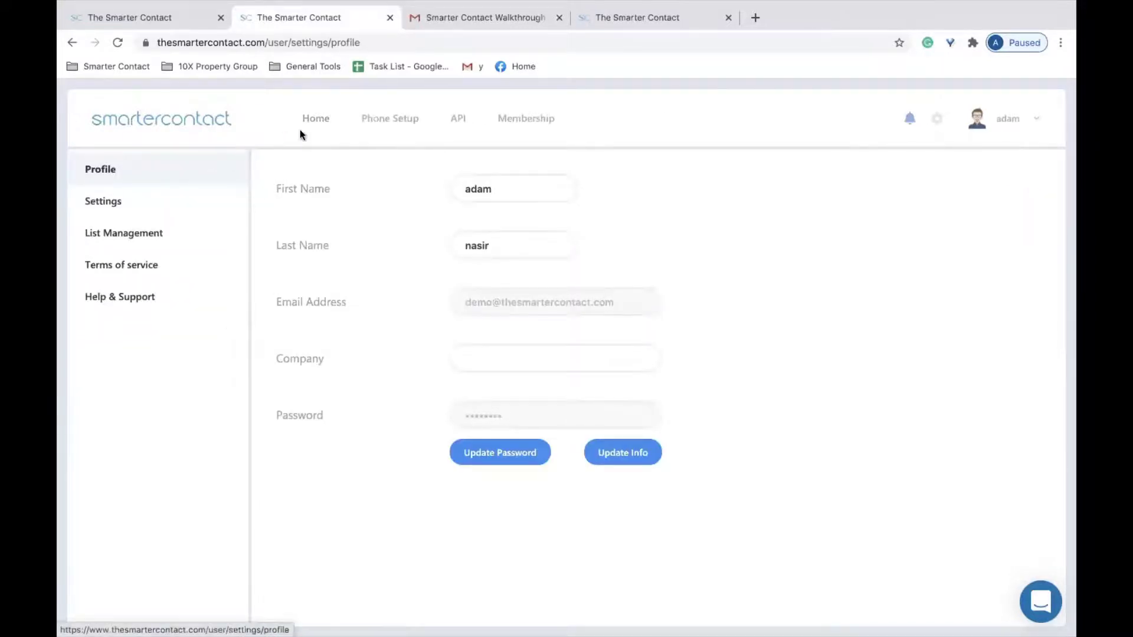
{"action": "left_click", "coordinate": [316, 121]}
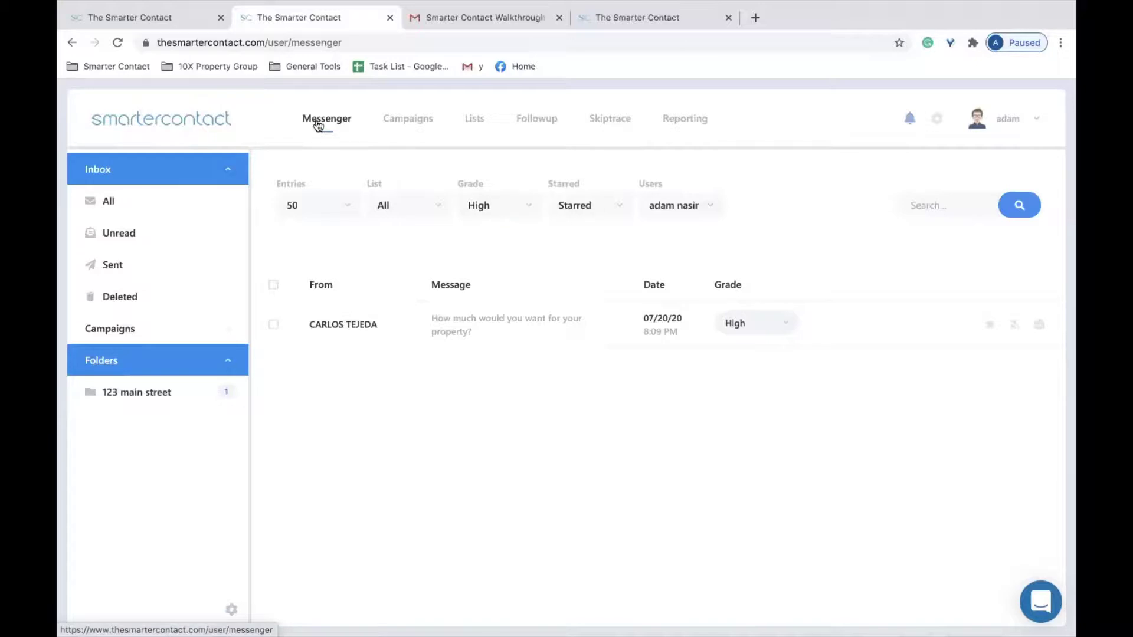
{"action": "left_click", "coordinate": [510, 205]}
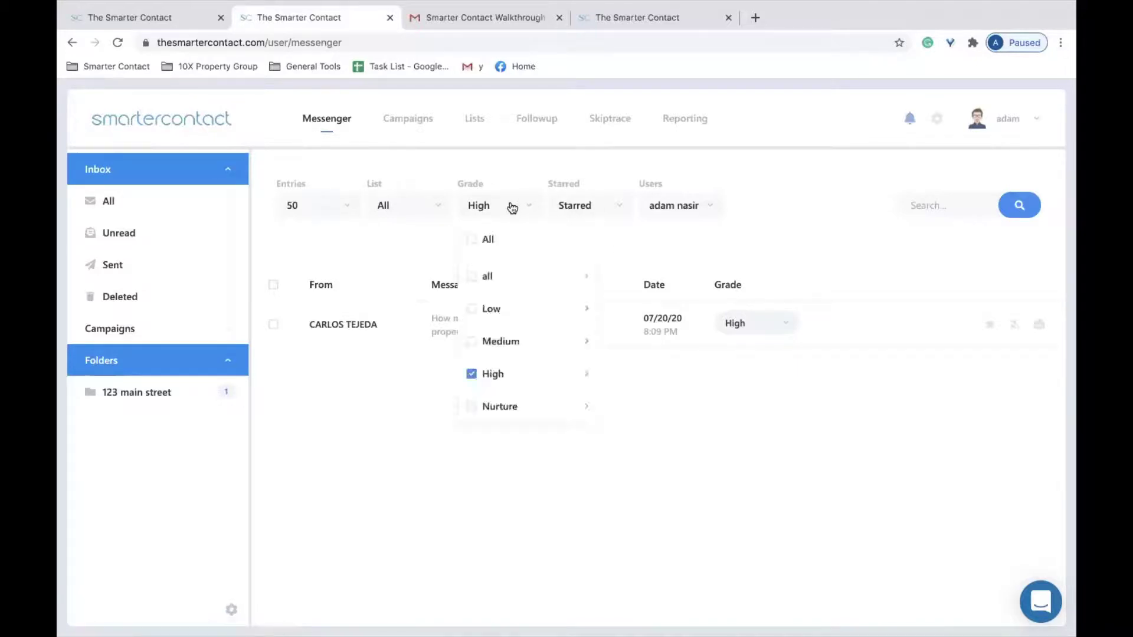
{"action": "left_click", "coordinate": [815, 222]}
Open the general account settings and the Edit Grade Settings choices.
{"action": "left_click", "coordinate": [936, 119]}
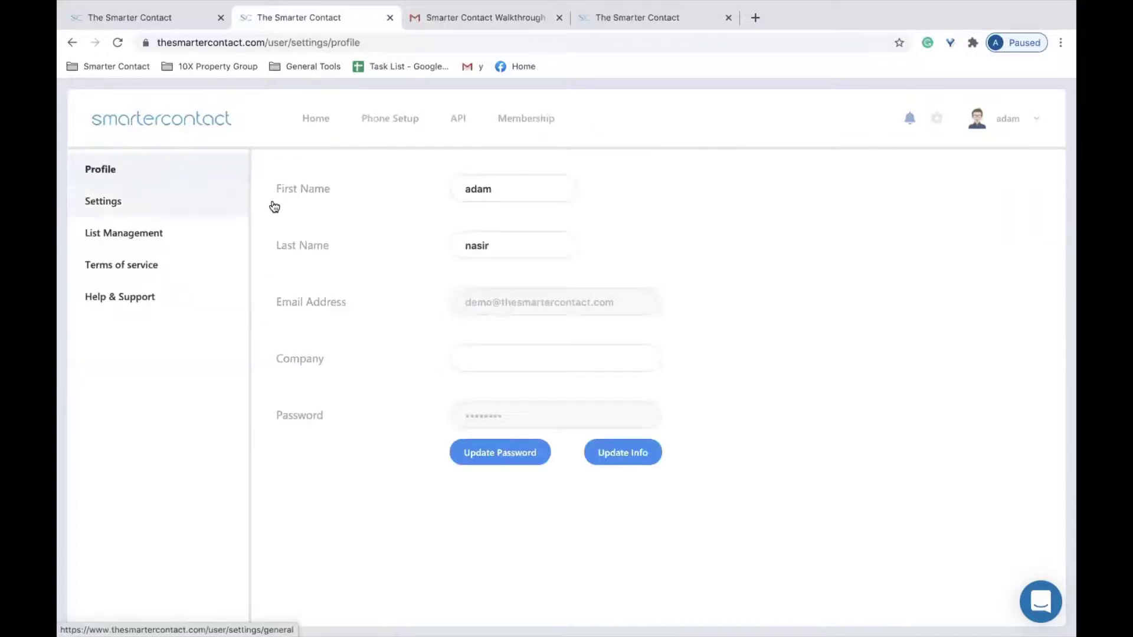
{"action": "left_click", "coordinate": [195, 211]}
{"action": "left_click", "coordinate": [523, 190]}
Turn on grade editing and rename the High grade to Hot Lead.
{"action": "left_click", "coordinate": [488, 218]}
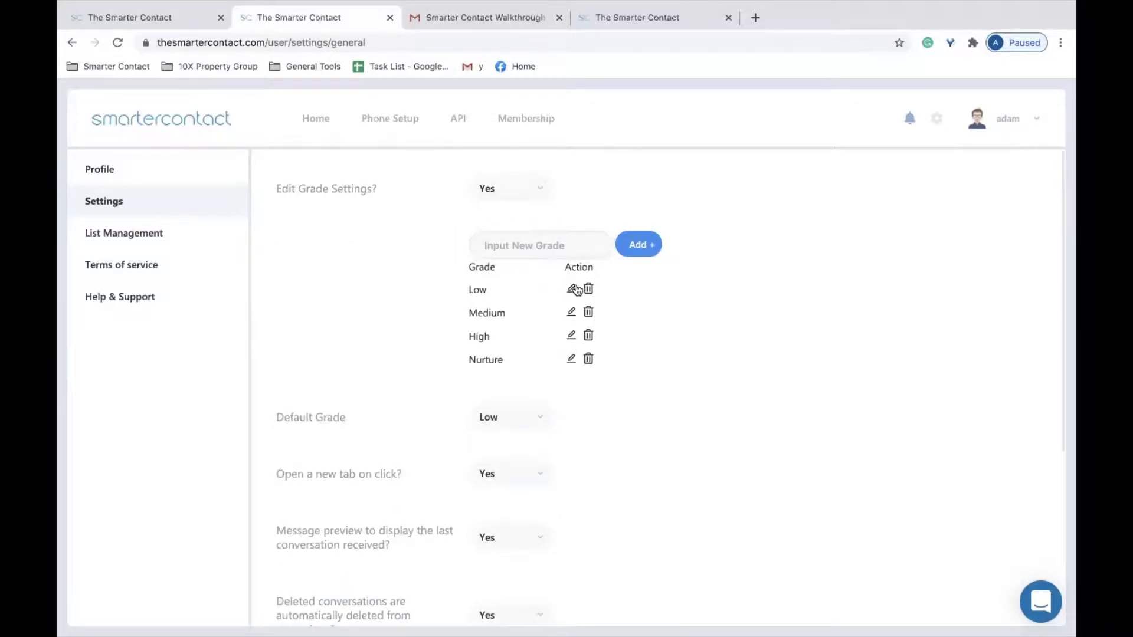
{"action": "left_click", "coordinate": [572, 336]}
{"action": "left_click", "coordinate": [521, 334]}
{"action": "double_click", "coordinate": [499, 333]}
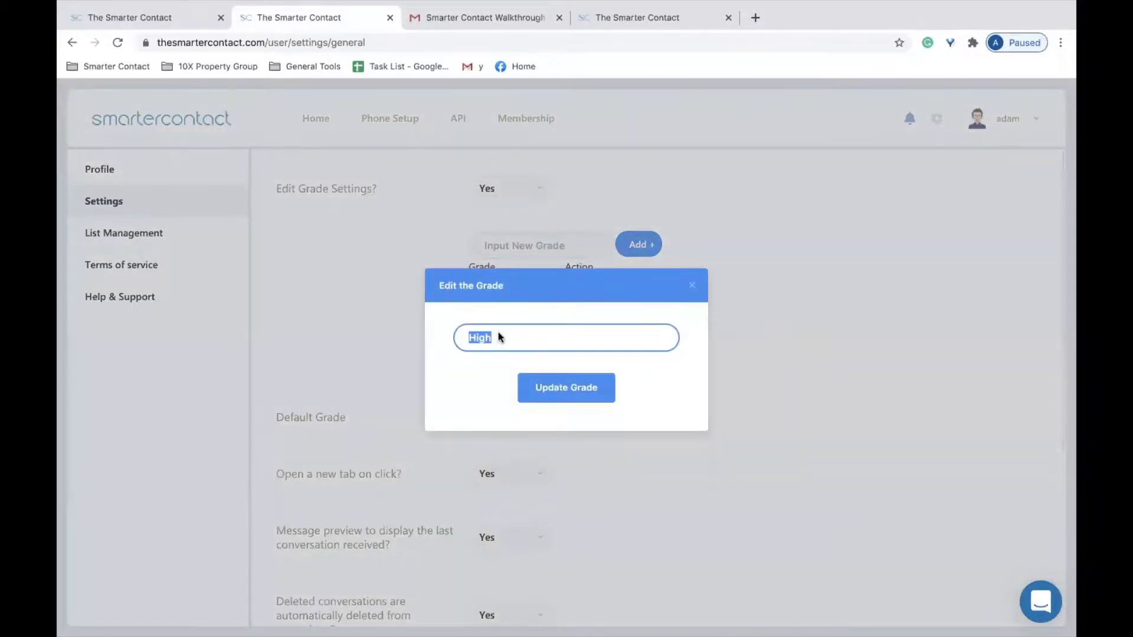
{"action": "key", "text": "Escape"}
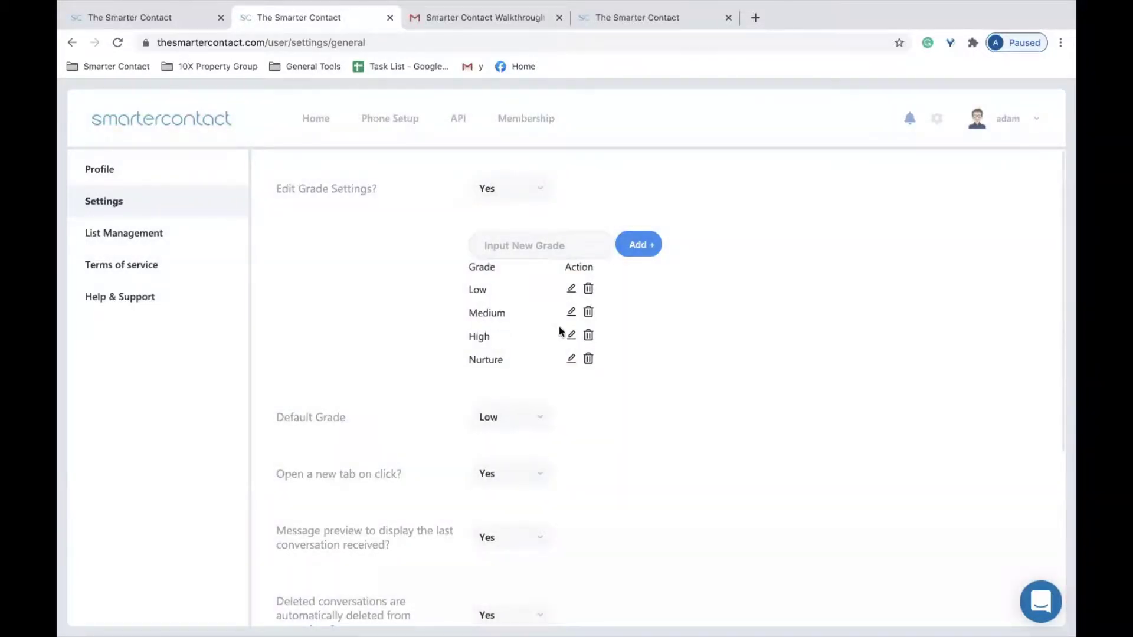
{"action": "left_click", "coordinate": [572, 335]}
{"action": "left_click_drag", "start_coordinate": [513, 339], "coordinate": [451, 330]}
{"action": "type", "text": "Hot"}
{"action": "type", "text": "Lead"}
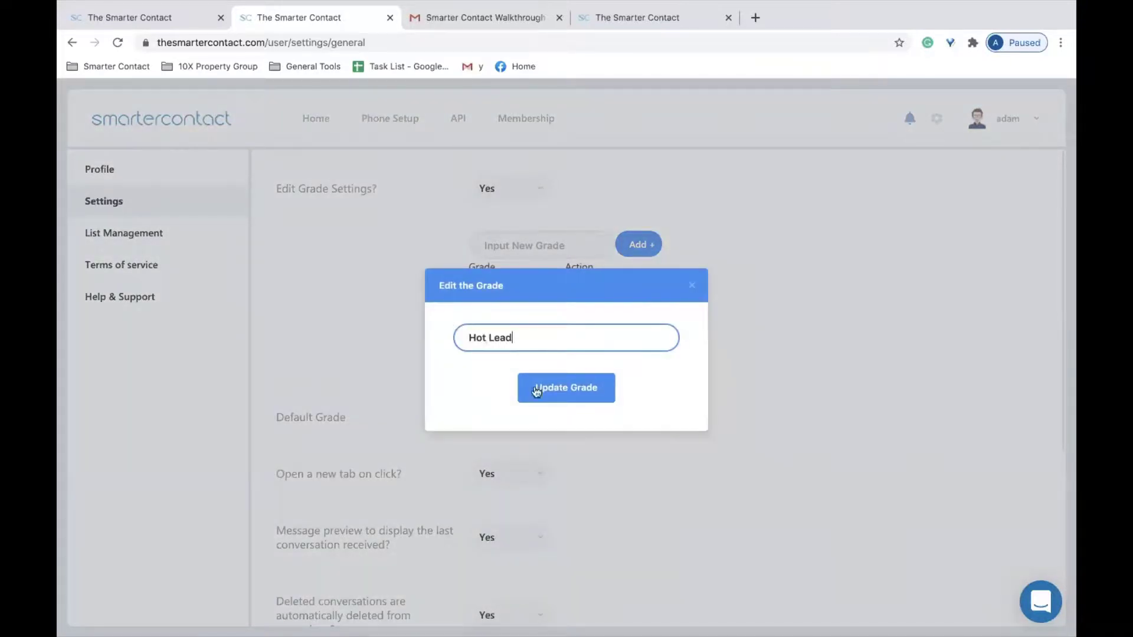
{"action": "left_click", "coordinate": [572, 399]}
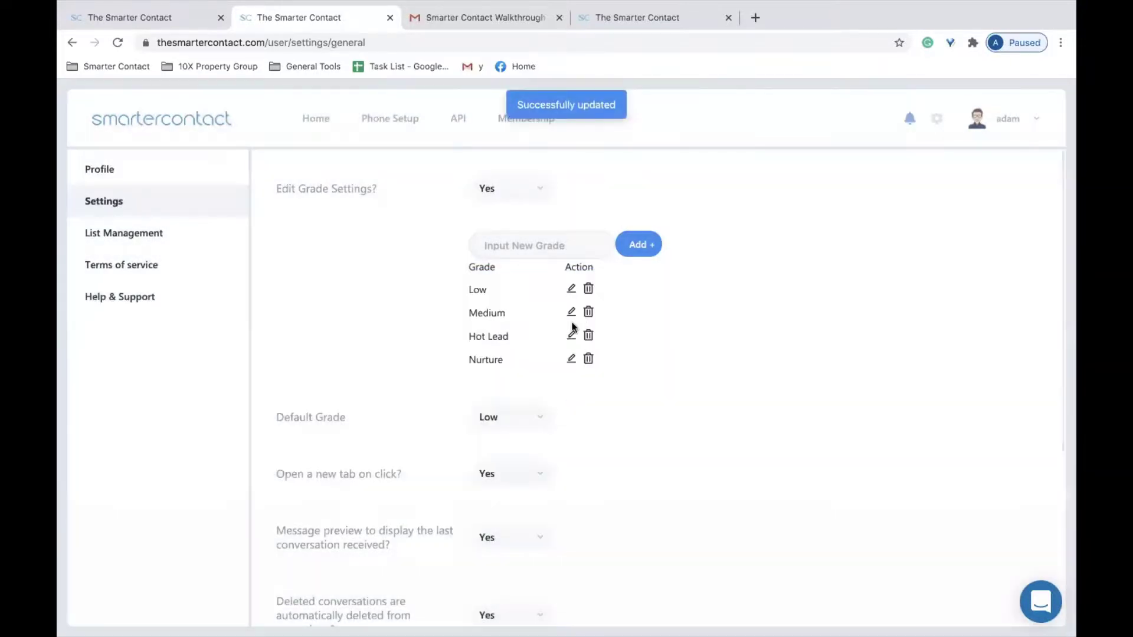
Rename the Medium grade to Warm lead.
{"action": "left_click", "coordinate": [571, 312]}
{"action": "left_click_drag", "start_coordinate": [528, 335], "coordinate": [442, 311]}
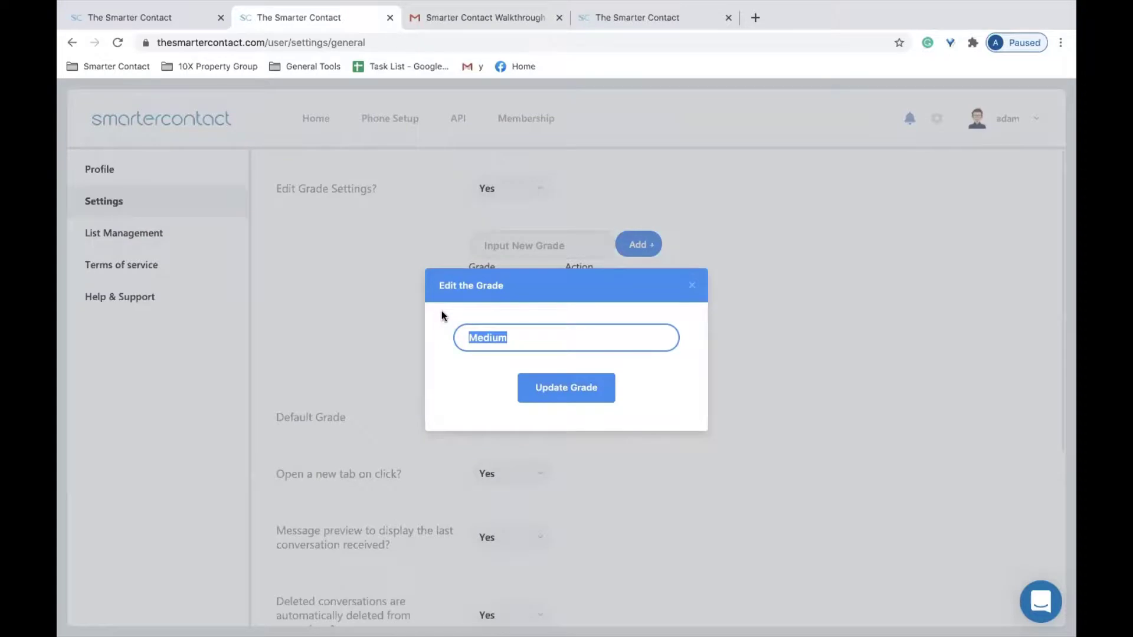
{"action": "type", "text": "Fol"}
{"action": "key", "text": "BackSpace"}
{"action": "key", "text": "BackSpace"}
{"action": "key", "text": "BackSpace"}
{"action": "type", "text": "Warm lead"}
{"action": "left_click", "coordinate": [546, 397]}
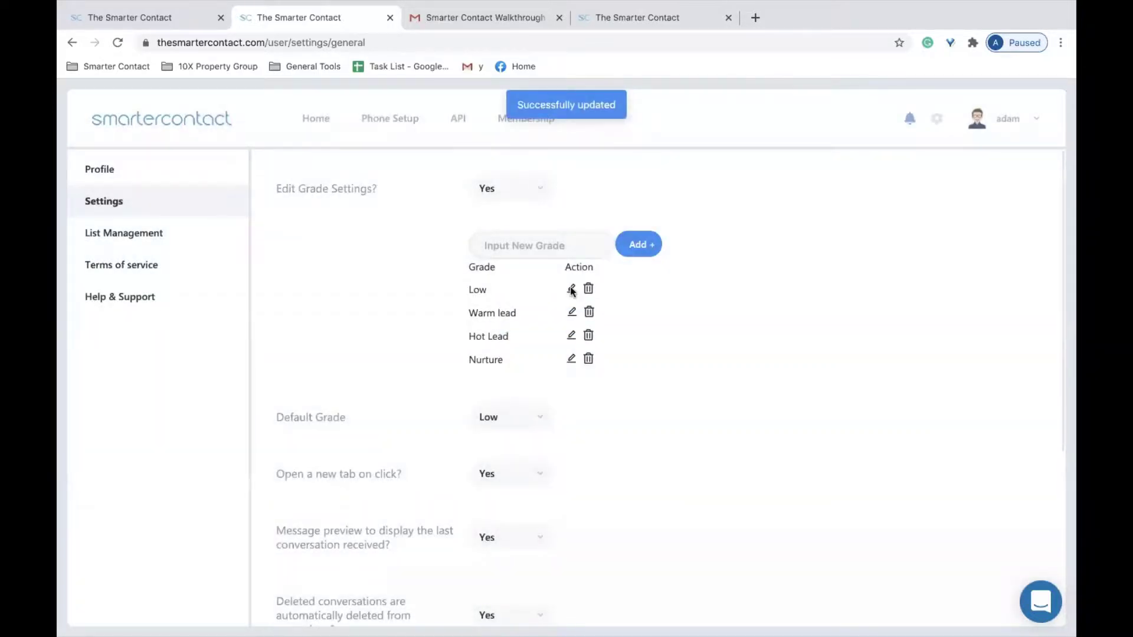
Rename the Low grade to Not interested.
{"action": "left_click", "coordinate": [571, 288]}
{"action": "left_click_drag", "start_coordinate": [497, 331], "coordinate": [455, 321]}
{"action": "type", "text": "Not inters"}
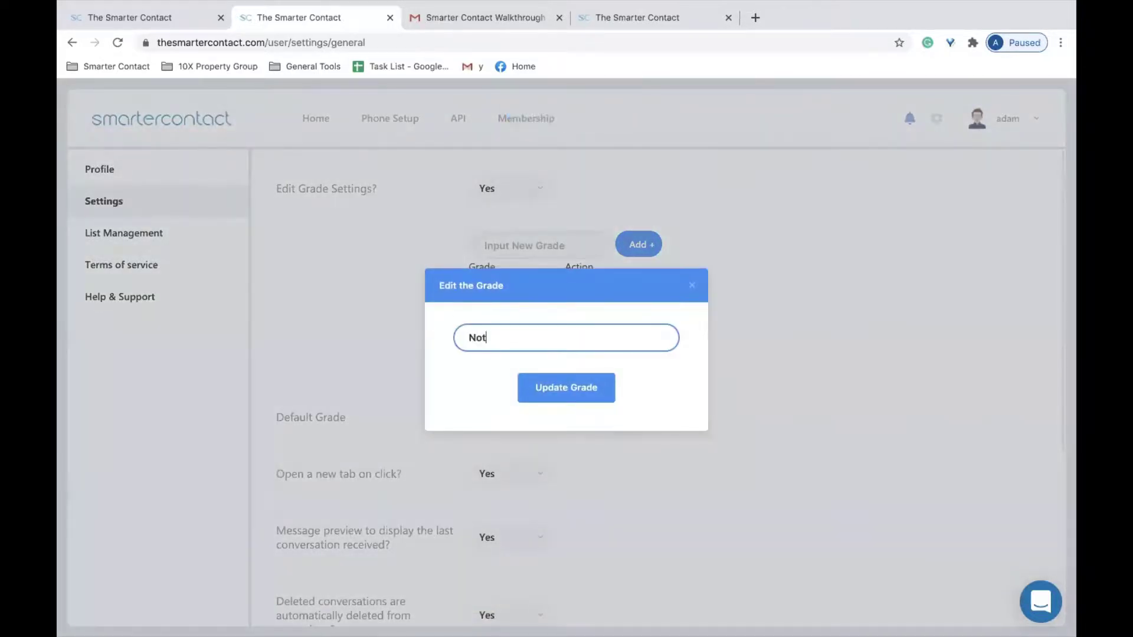
{"action": "type", "text": "ested"}
{"action": "left_click", "coordinate": [555, 387]}
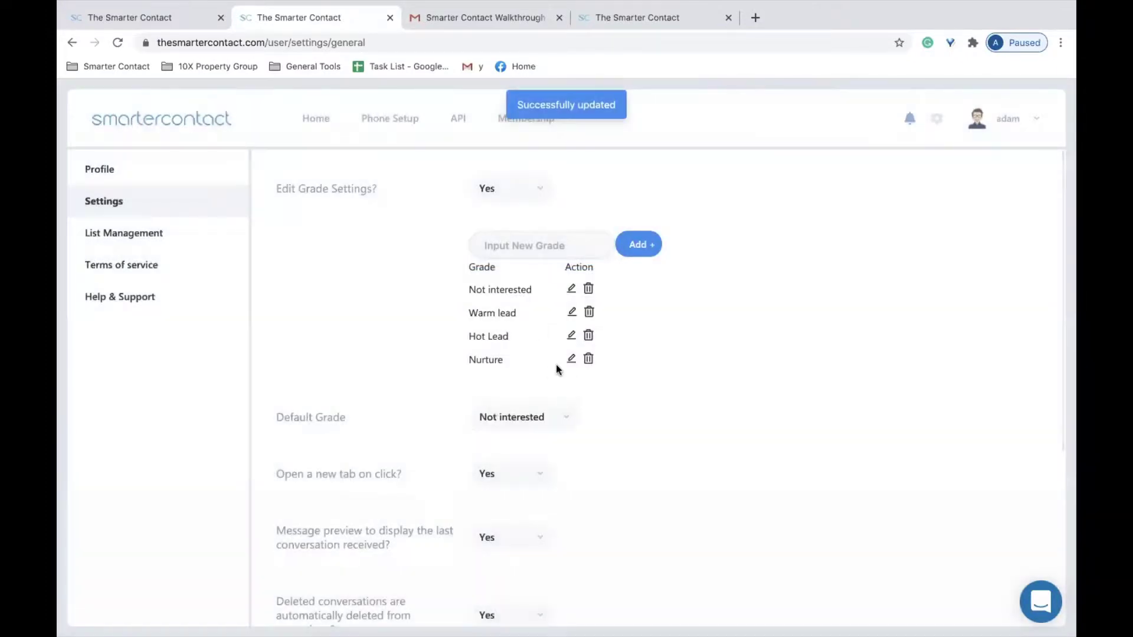
Rename the Nurture grade to Followup.
{"action": "left_click", "coordinate": [574, 362]}
{"action": "double_click", "coordinate": [521, 344]}
{"action": "left_click", "coordinate": [309, 213]}
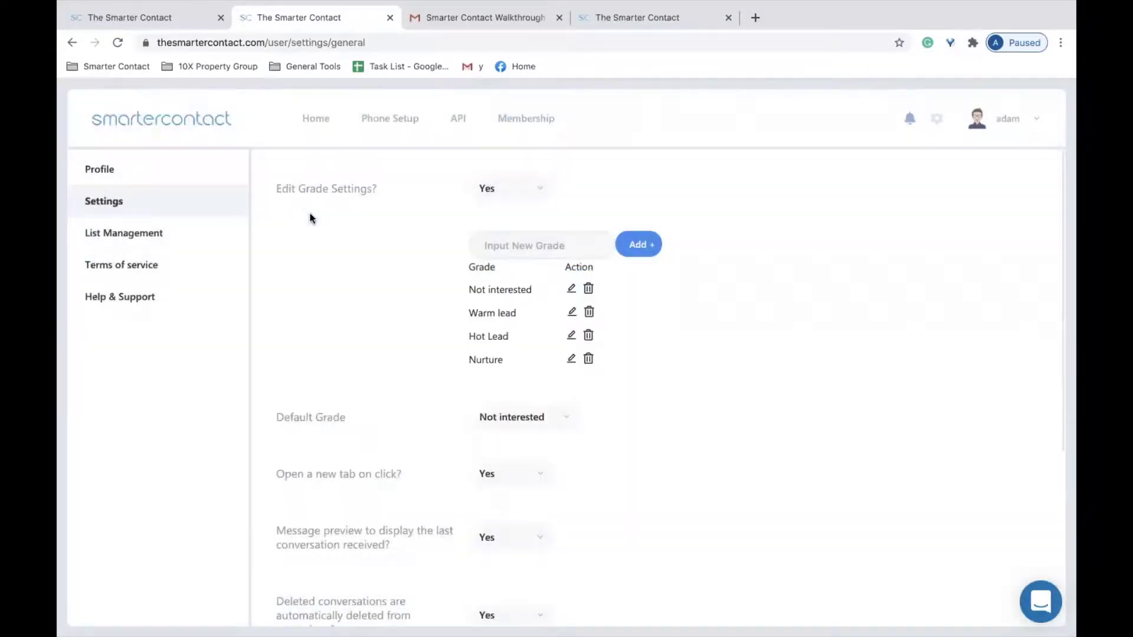
{"action": "left_click", "coordinate": [572, 358]}
{"action": "left_click_drag", "start_coordinate": [521, 336], "coordinate": [457, 337]}
{"action": "type", "text": "Followup"}
{"action": "left_click", "coordinate": [578, 391]}
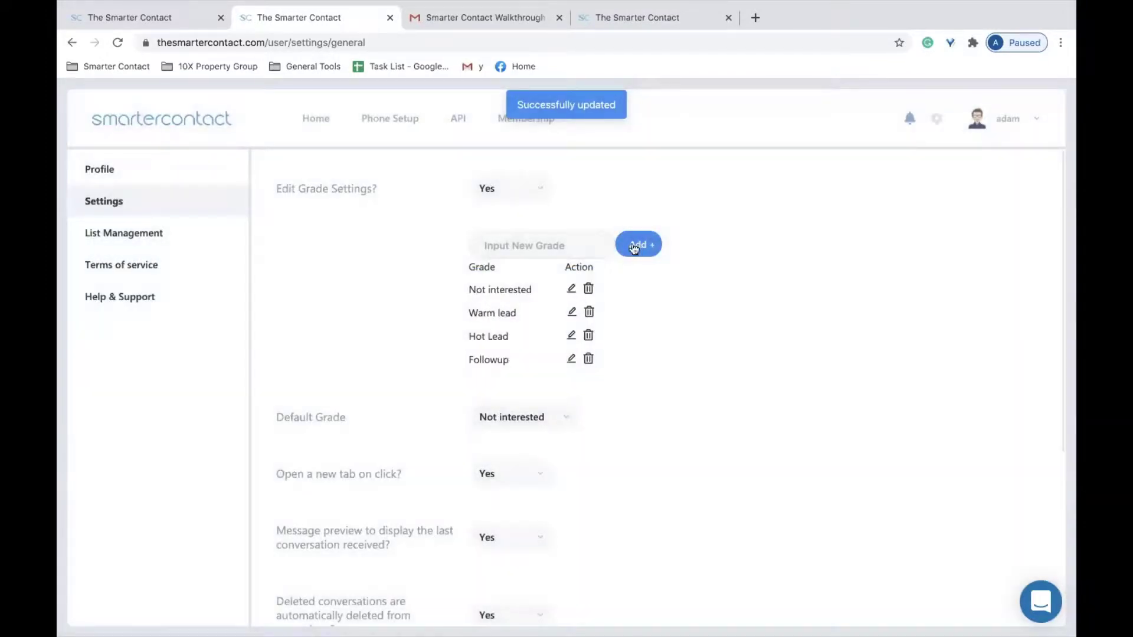
Delete the empty grade row and confirm its removal.
{"action": "left_click", "coordinate": [635, 250]}
{"action": "left_click", "coordinate": [606, 252]}
{"action": "left_click", "coordinate": [640, 243]}
{"action": "left_click", "coordinate": [563, 398]}
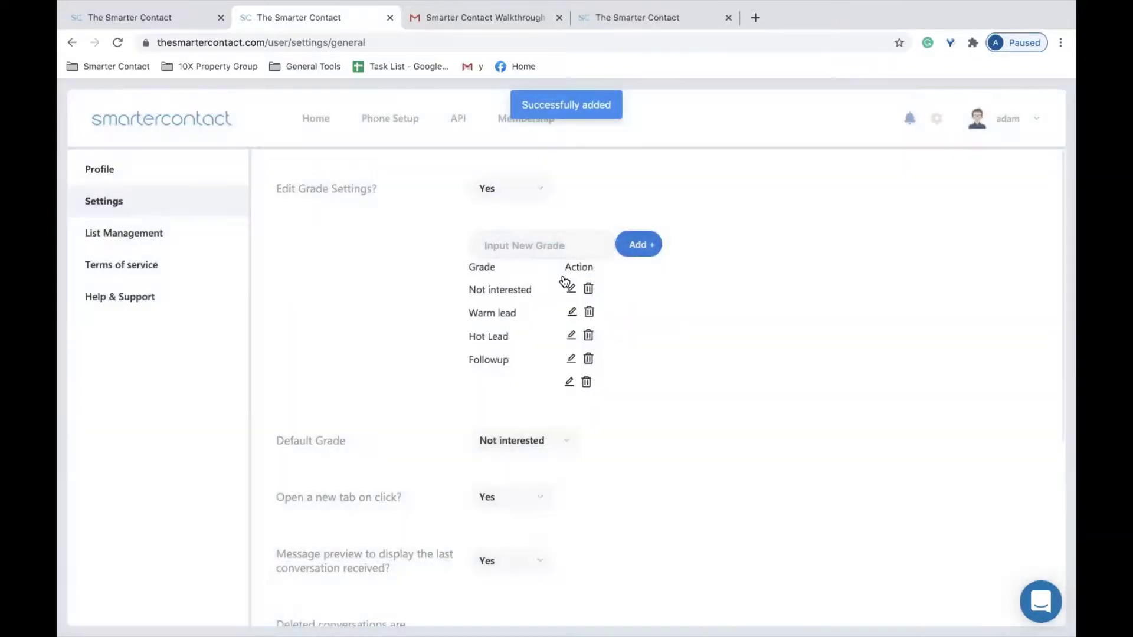
{"action": "left_click", "coordinate": [542, 252]}
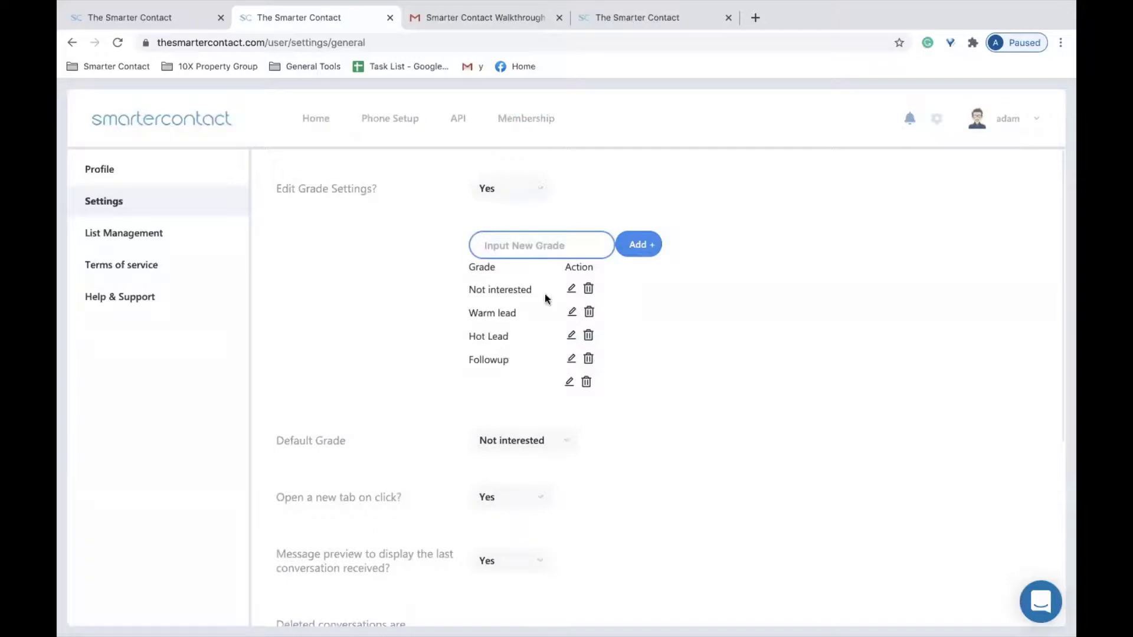
{"action": "left_click", "coordinate": [587, 383]}
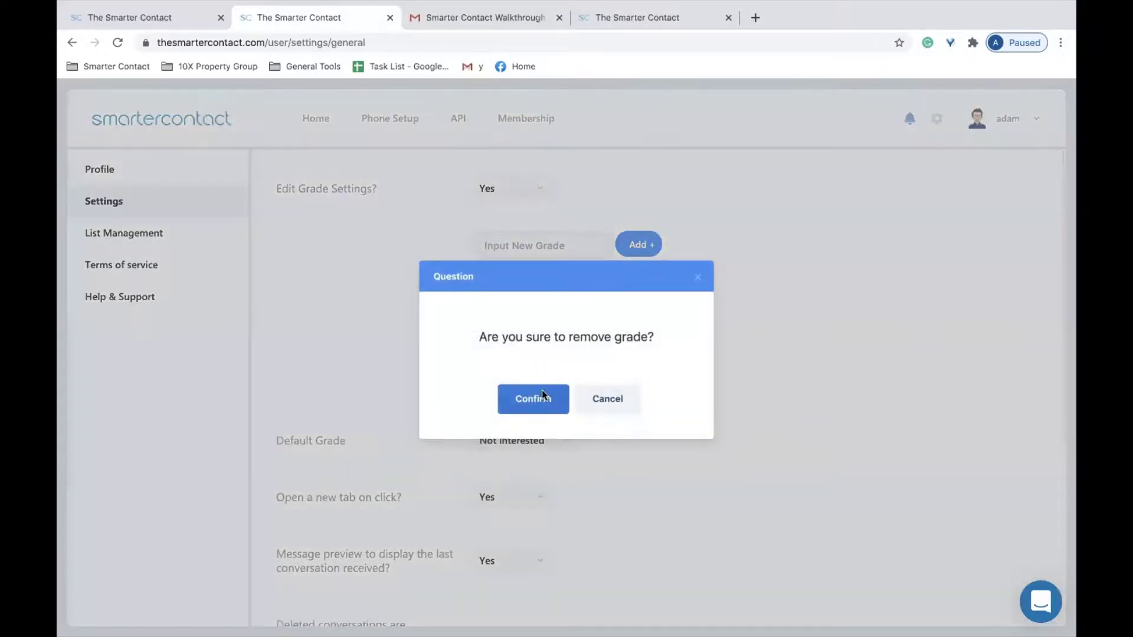
{"action": "left_click", "coordinate": [541, 396]}
Add a new grade named Wrong number.
{"action": "left_click", "coordinate": [529, 246]}
{"action": "type", "text": "Wrong number"}
{"action": "left_click", "coordinate": [639, 250]}
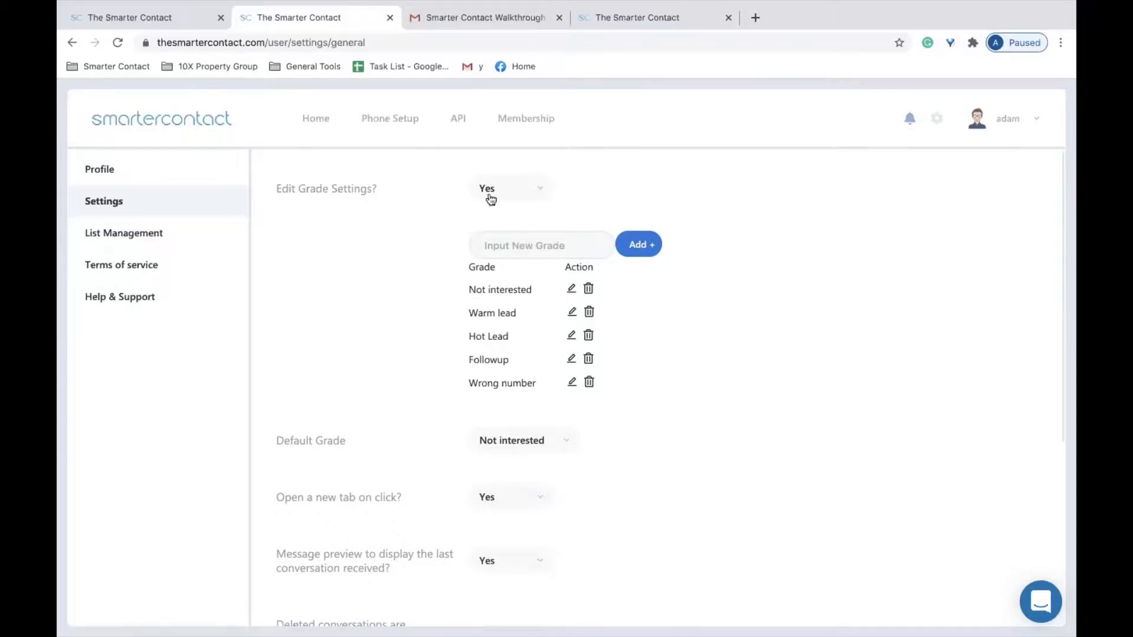
Check the Messenger grade filter, then open the 123 main street folder.
{"action": "left_click", "coordinate": [317, 119]}
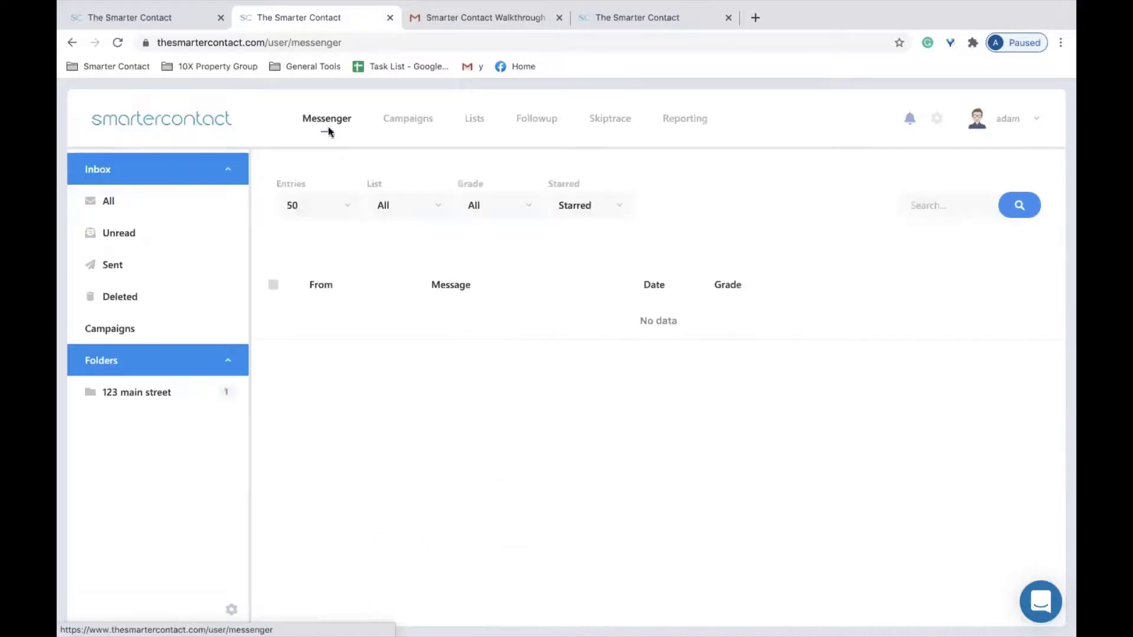
{"action": "left_click", "coordinate": [513, 212]}
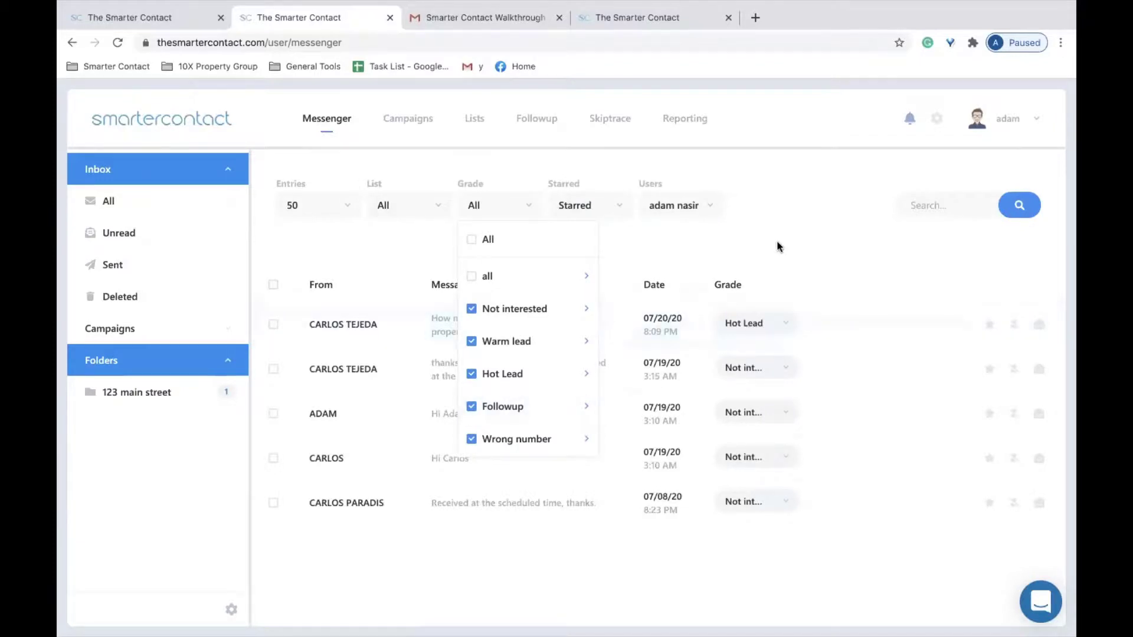
{"action": "left_click", "coordinate": [798, 231]}
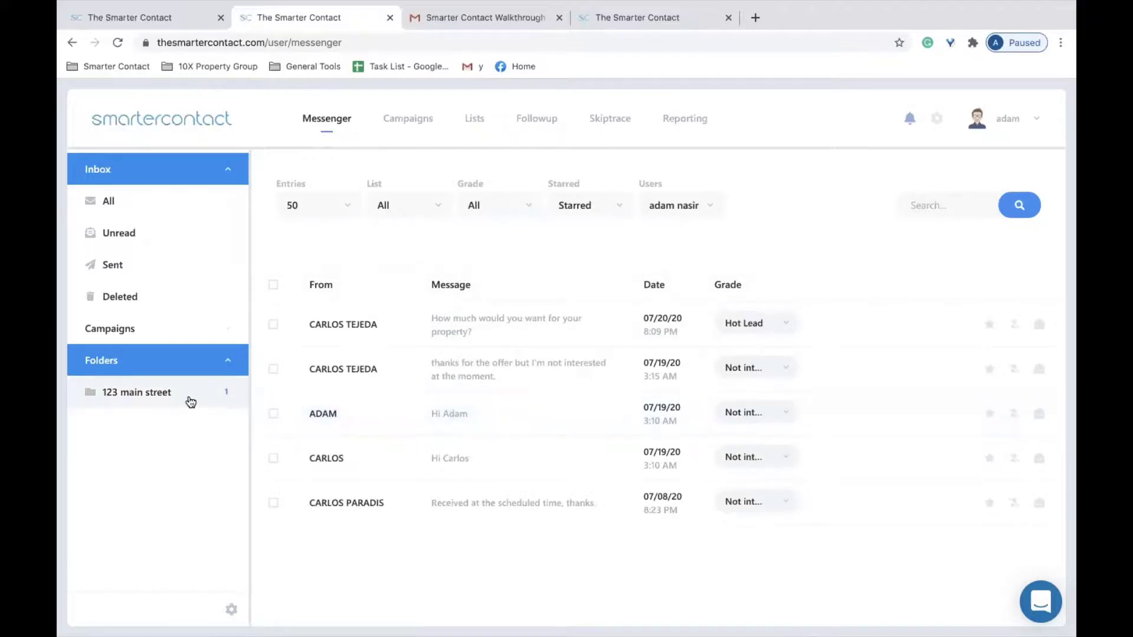
{"action": "left_click", "coordinate": [191, 401]}
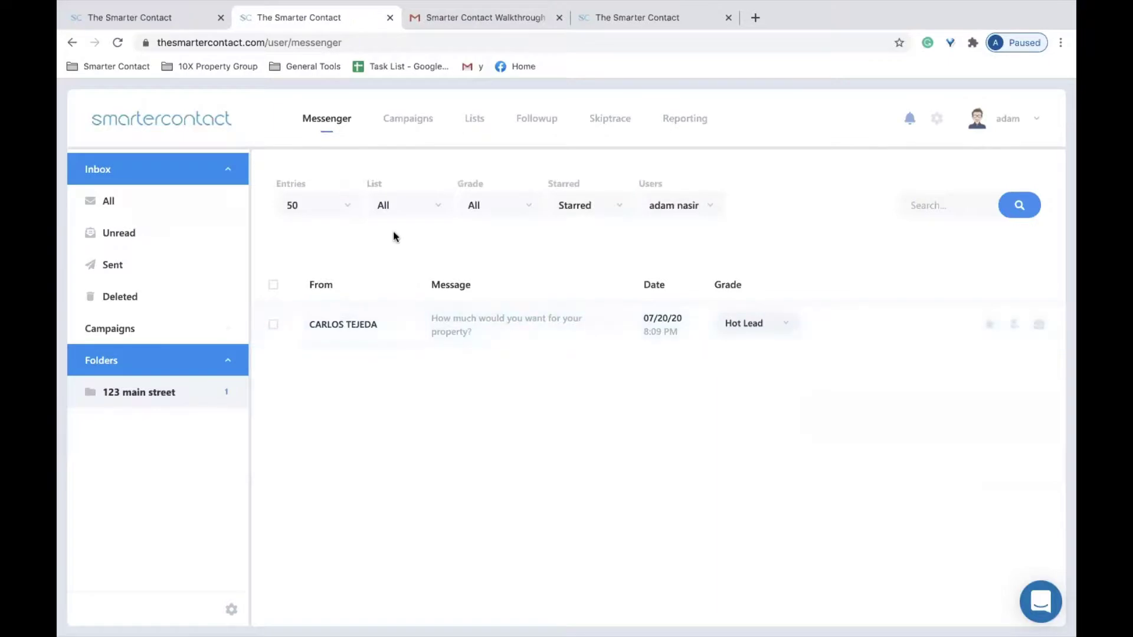
Set the Starred filter to Deselect All and list all inbox conversations.
{"action": "left_click", "coordinate": [586, 207]}
{"action": "left_click", "coordinate": [570, 263]}
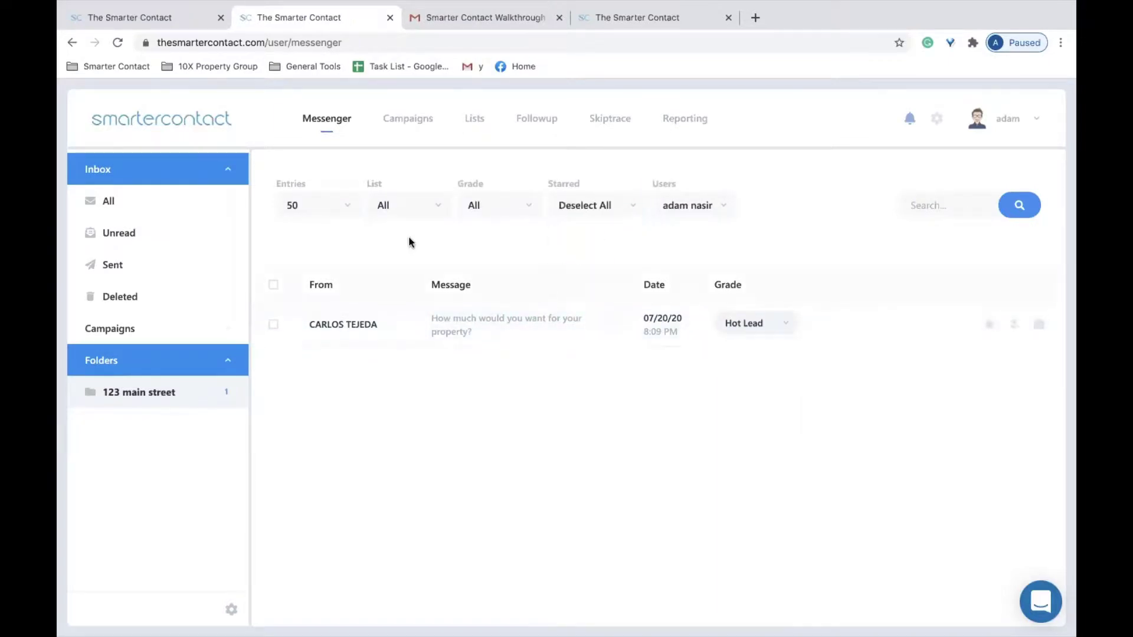
{"action": "left_click", "coordinate": [184, 207]}
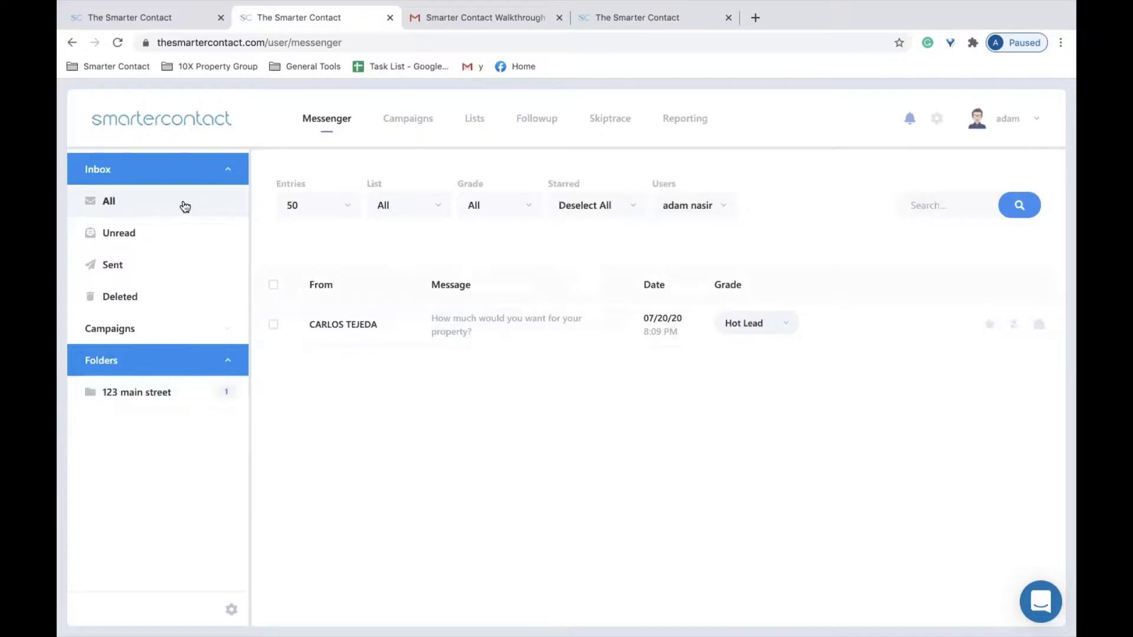
Drag the fourth and 07/08/20 conversations into 123 main street, then open that folder.
{"action": "left_click_drag", "start_coordinate": [468, 460], "coordinate": [167, 391]}
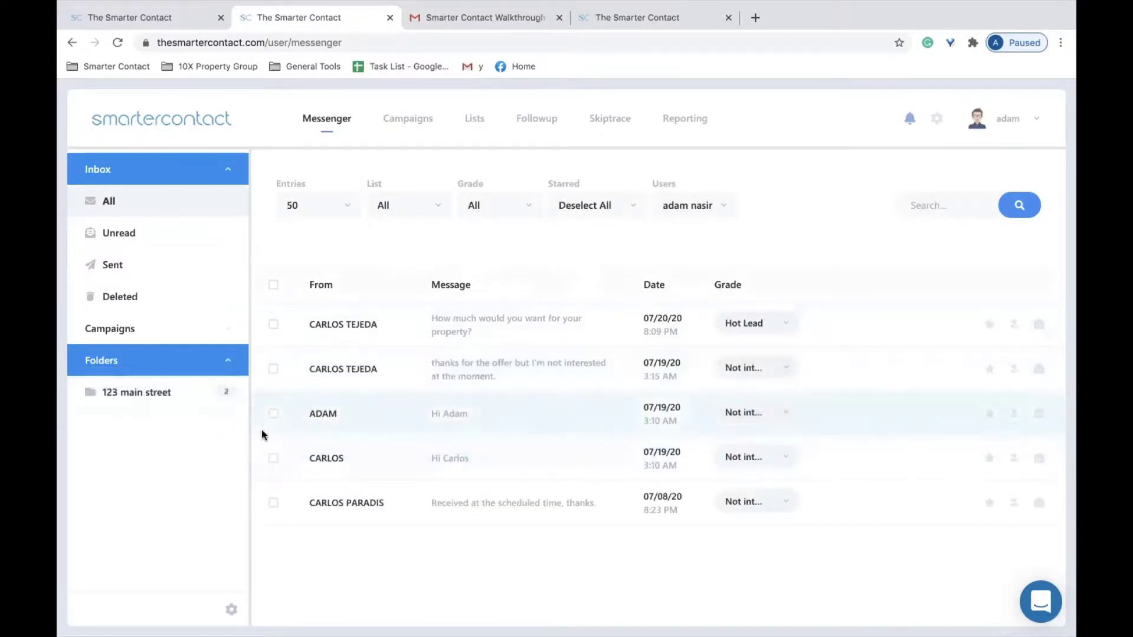
{"action": "left_click_drag", "start_coordinate": [389, 497], "coordinate": [160, 391]}
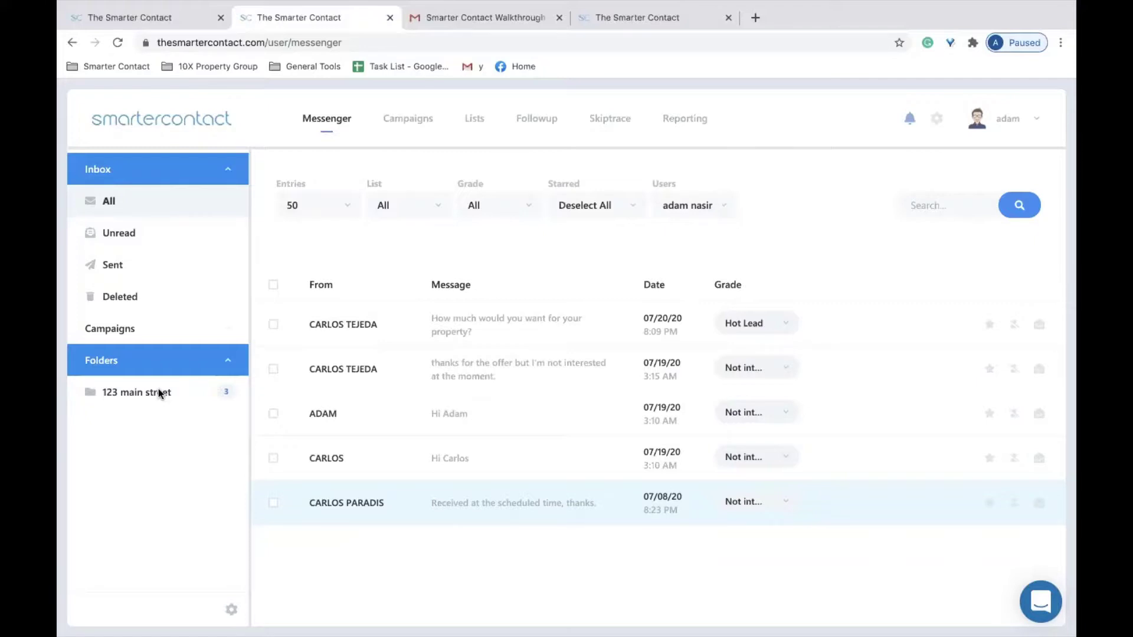
{"action": "left_click", "coordinate": [158, 389]}
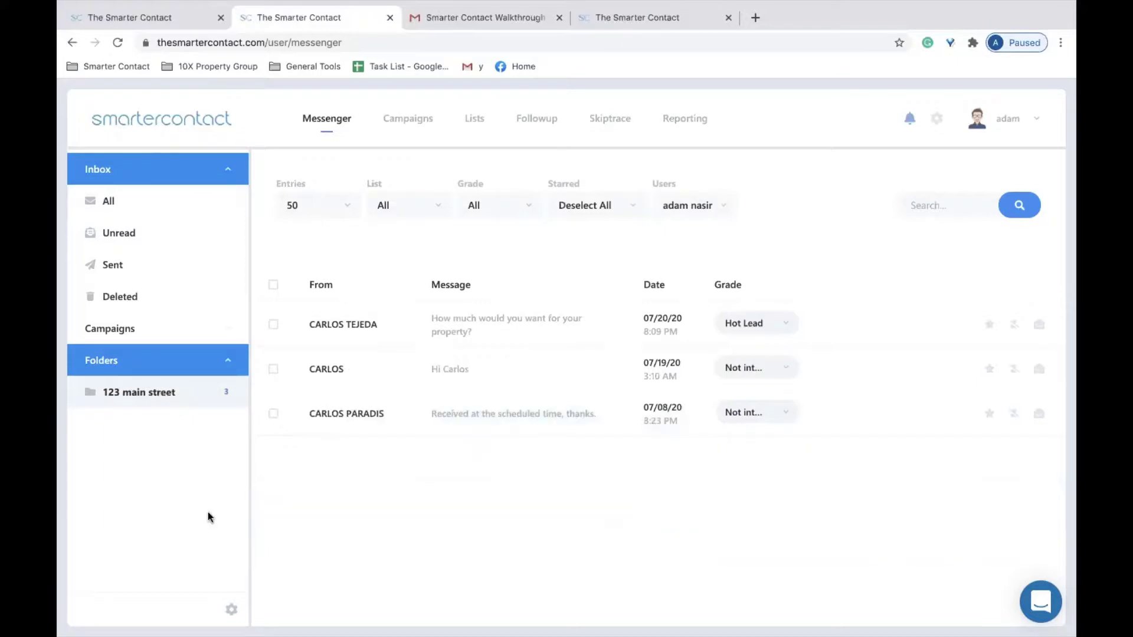
{"action": "left_click", "coordinate": [230, 610]}
Close the folder management menu.
{"action": "left_click", "coordinate": [307, 569]}
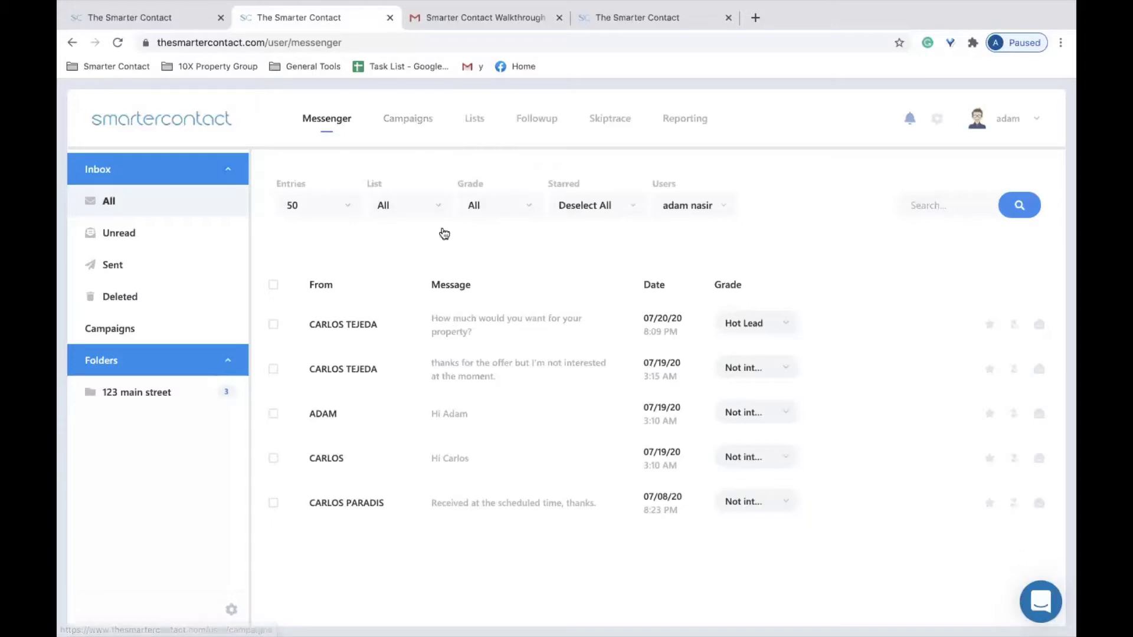
On the first contact's page, type a 07/20 note about a family situation in Other Notes.
{"action": "left_click", "coordinate": [474, 324]}
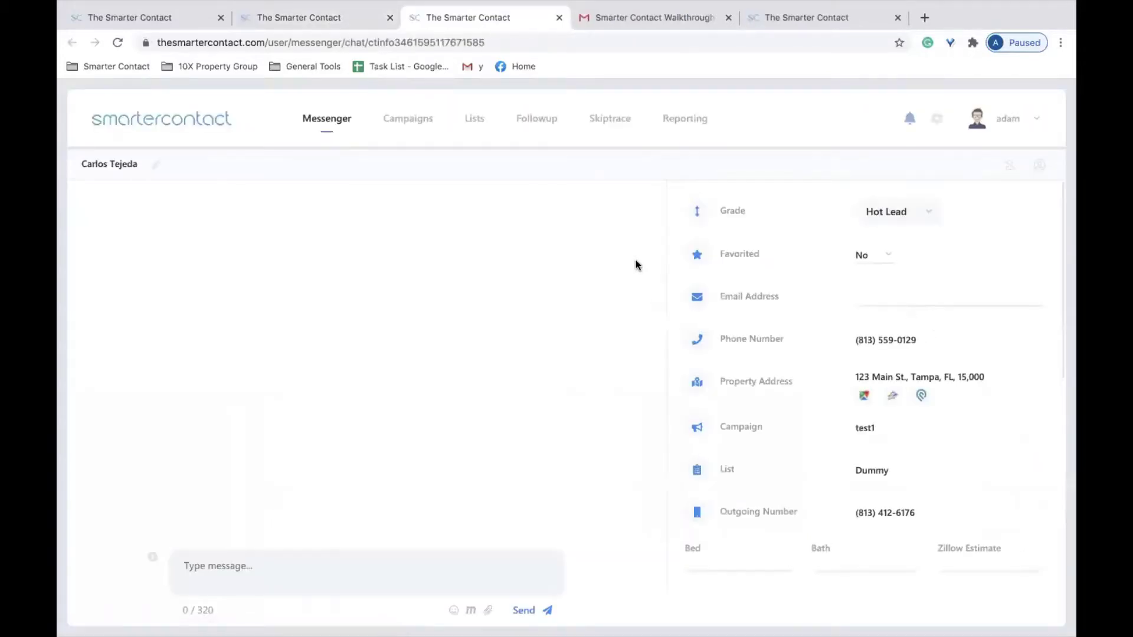
{"action": "scroll", "coordinate": [753, 540], "scroll_direction": "down", "scroll_amount": 5}
{"action": "left_click", "coordinate": [742, 561]}
{"action": "left_click", "coordinate": [959, 7]}
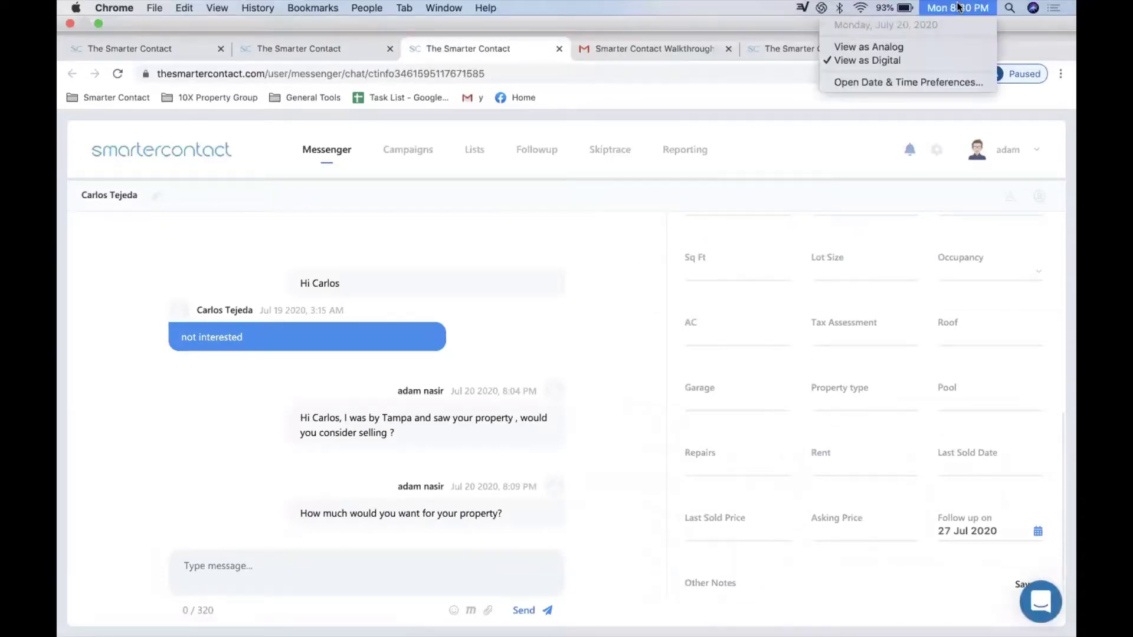
{"action": "left_click", "coordinate": [751, 561]}
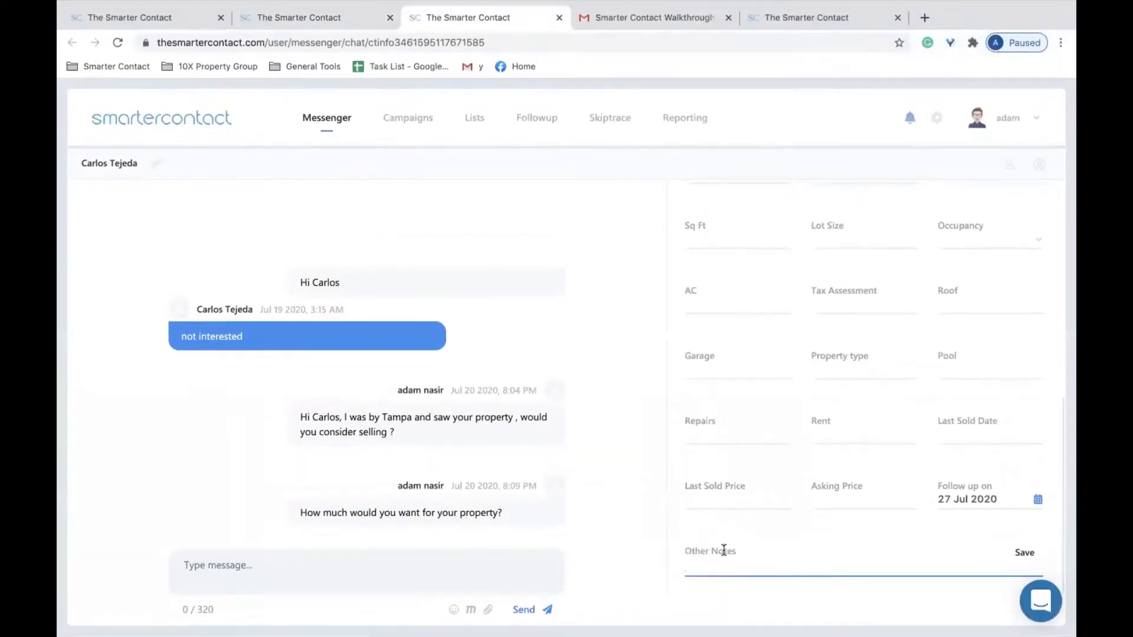
{"action": "type", "text": "07/20"}
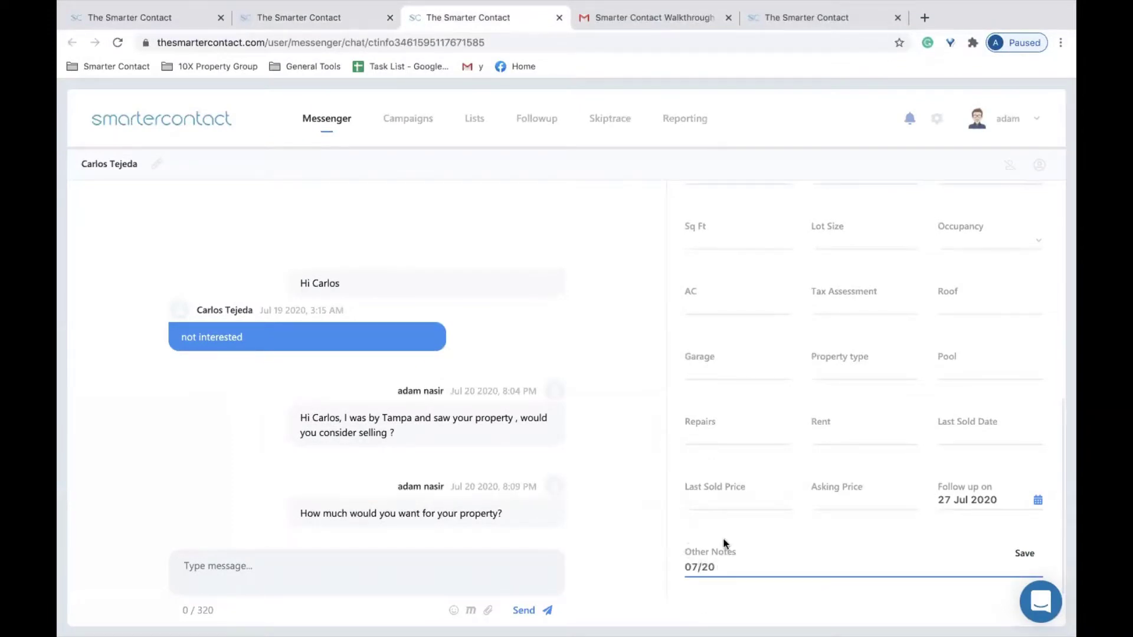
{"action": "type", "text": " Talked with Carlos he ha"}
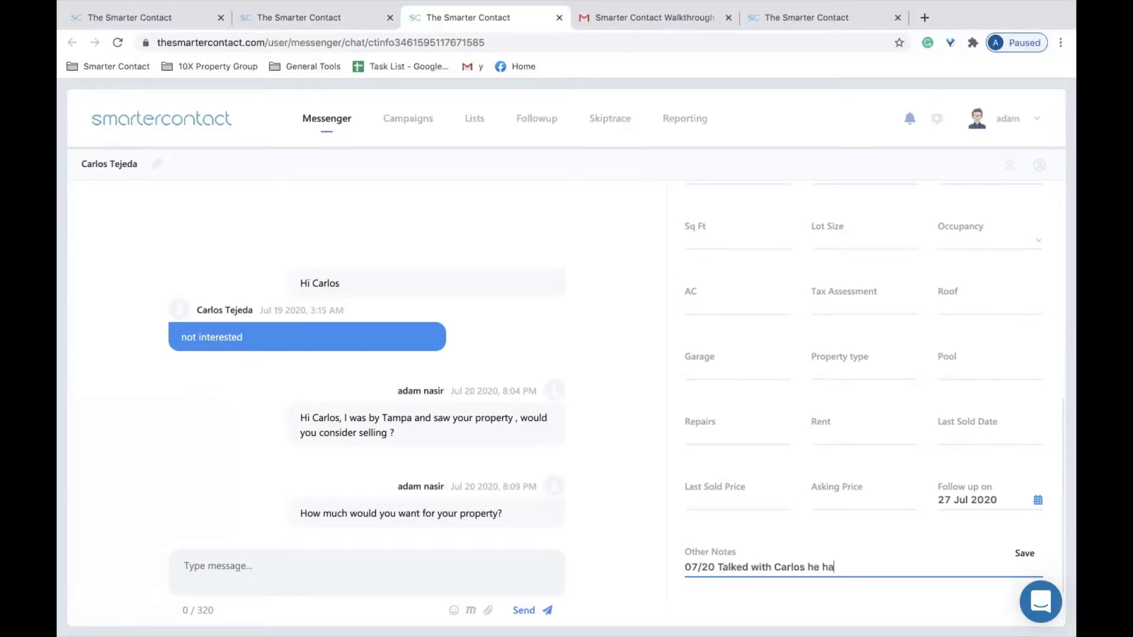
{"action": "type", "text": "d a family situation....."}
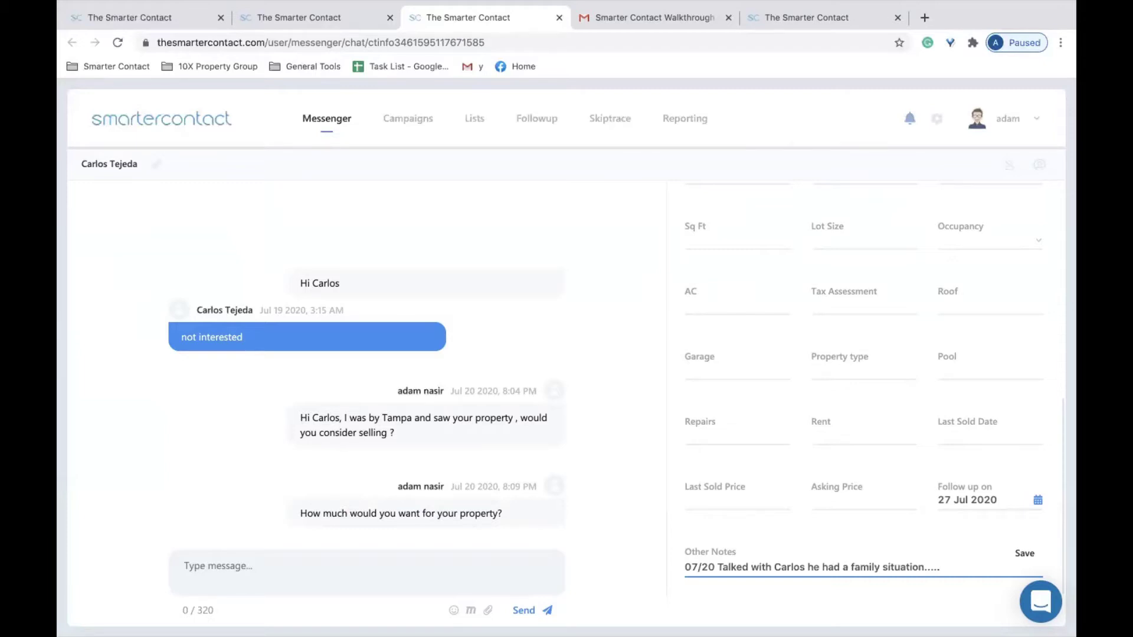
{"action": "key", "text": "Return"}
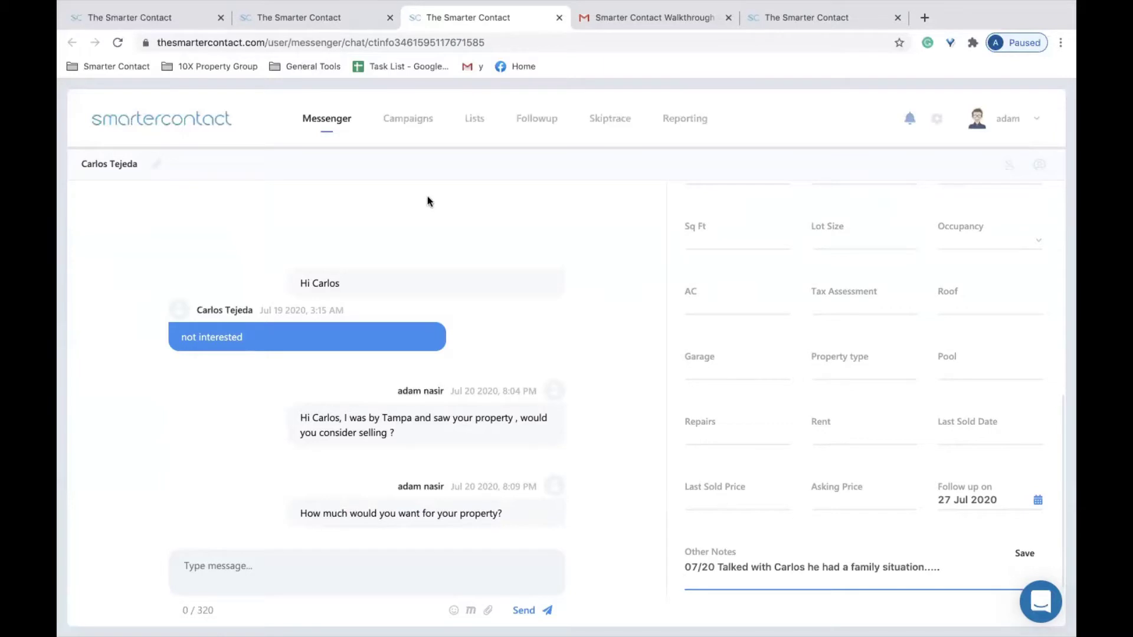
Select all the note text and delete it, leaving Other Notes empty.
{"action": "key", "text": "ctrl+a"}
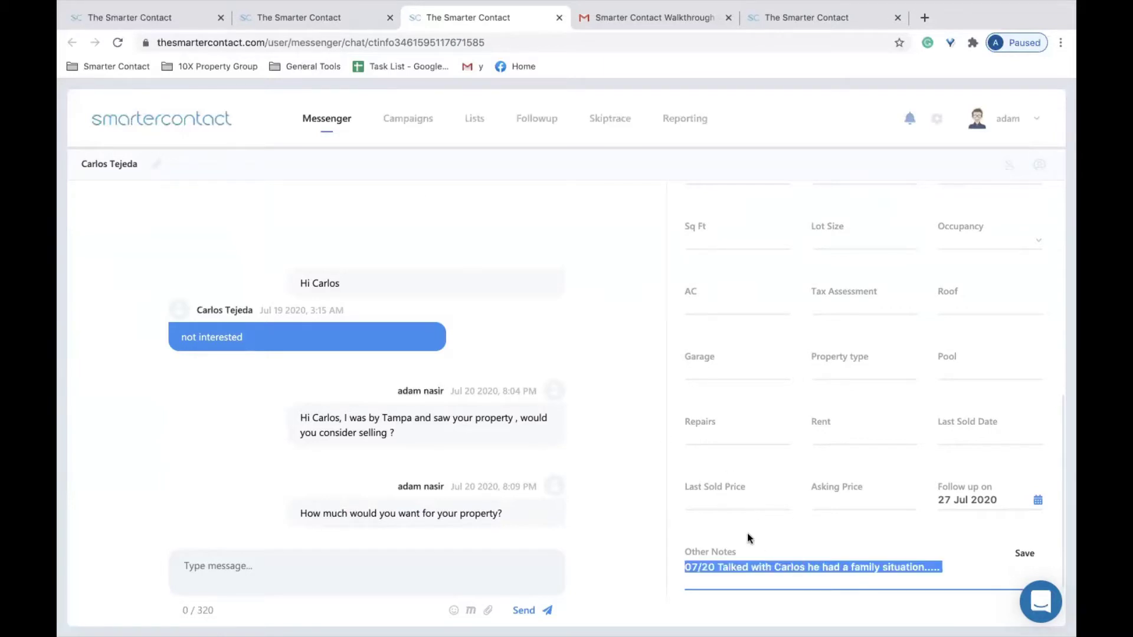
{"action": "key", "text": "BackSpace"}
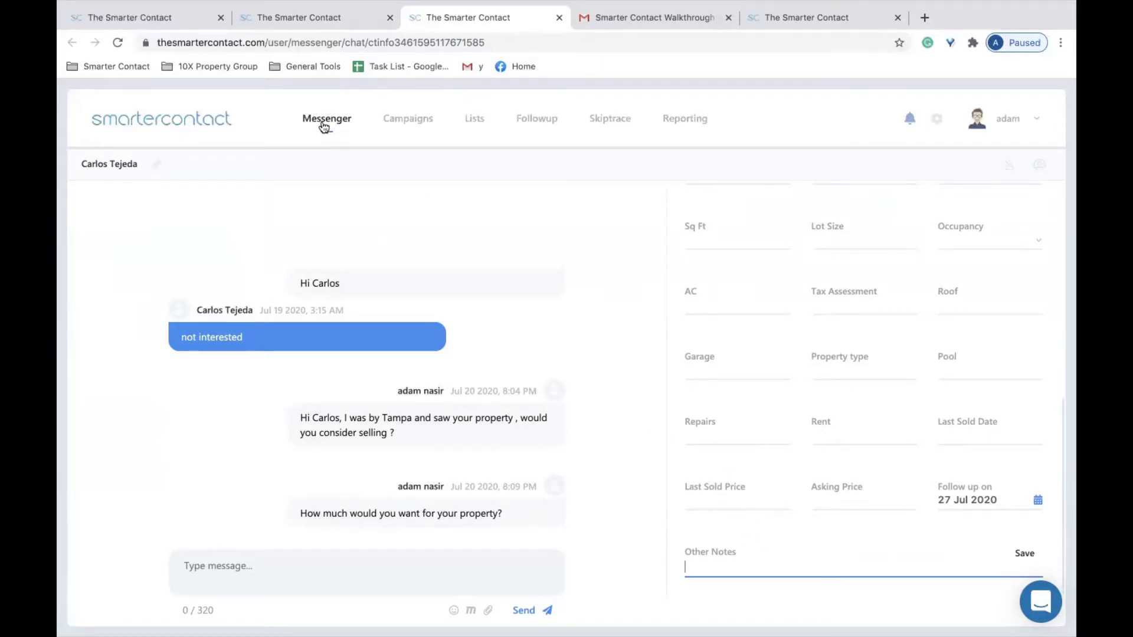
{"action": "left_click", "coordinate": [322, 122]}
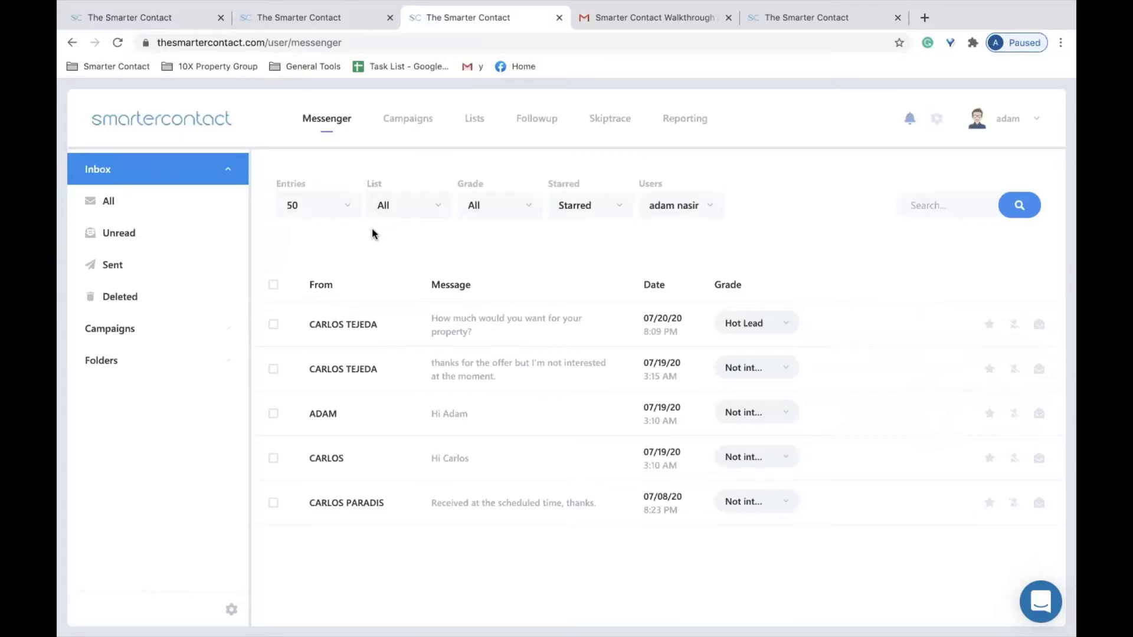
Edit the Absentee owner campaign, choose Responded in Export, then cancel without exporting.
{"action": "left_click", "coordinate": [399, 120]}
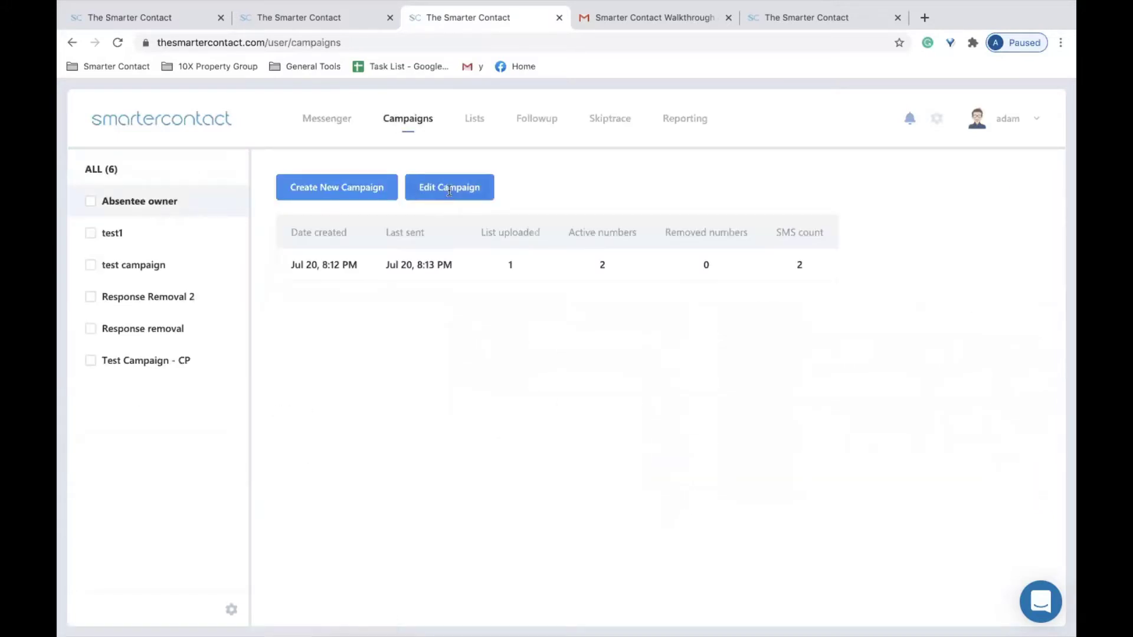
{"action": "left_click", "coordinate": [450, 189]}
{"action": "left_click", "coordinate": [510, 561]}
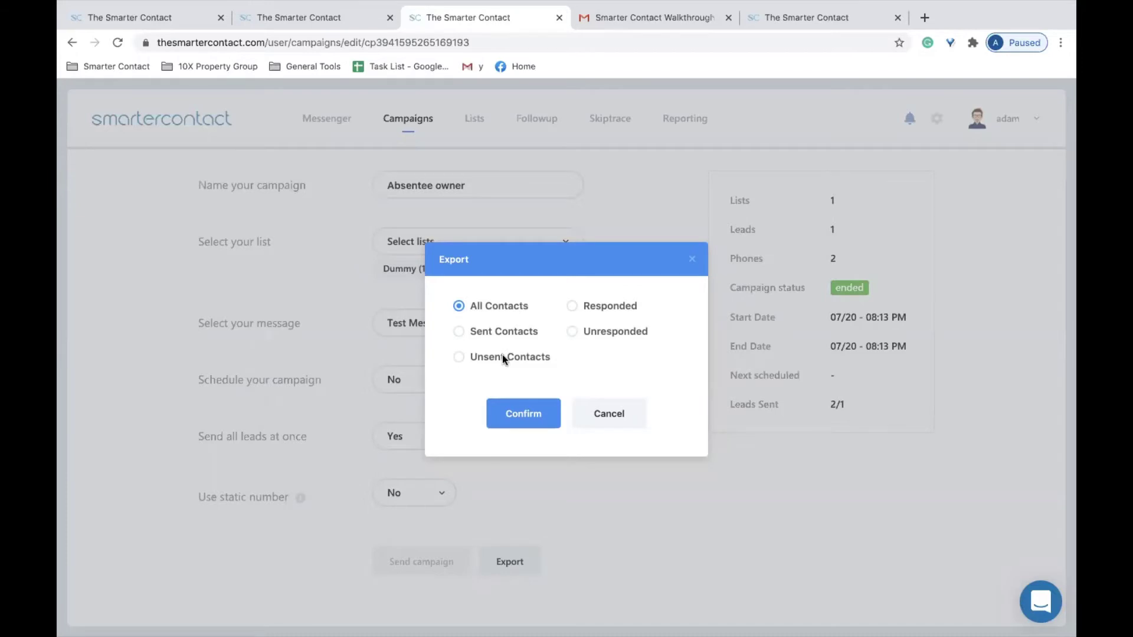
{"action": "left_click", "coordinate": [597, 307]}
{"action": "left_click", "coordinate": [614, 416]}
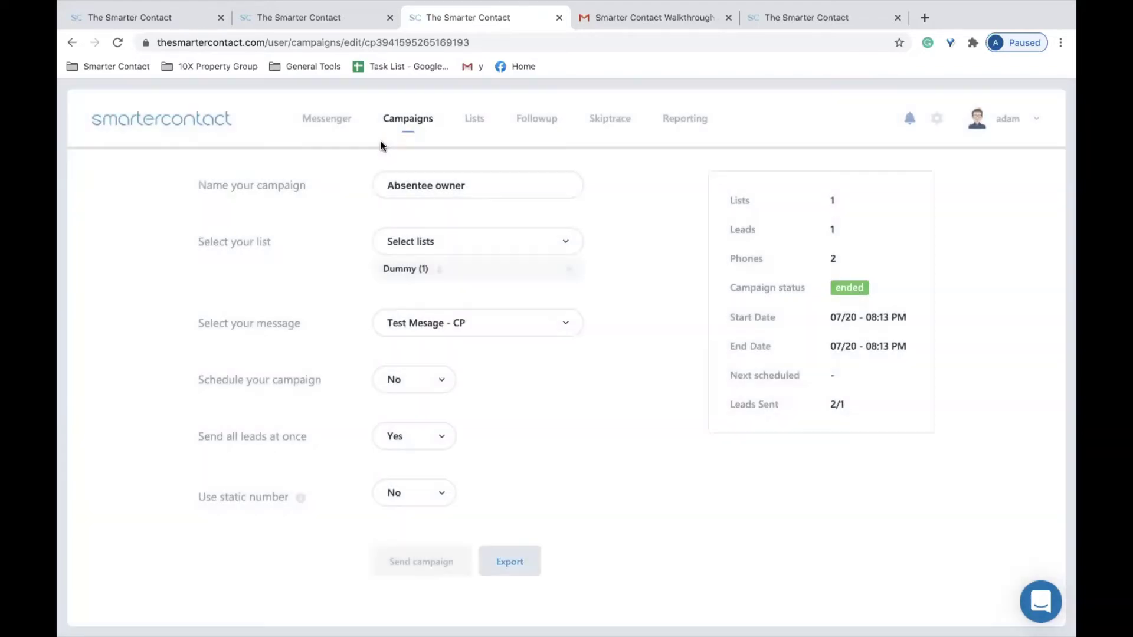
{"action": "left_click", "coordinate": [329, 118]}
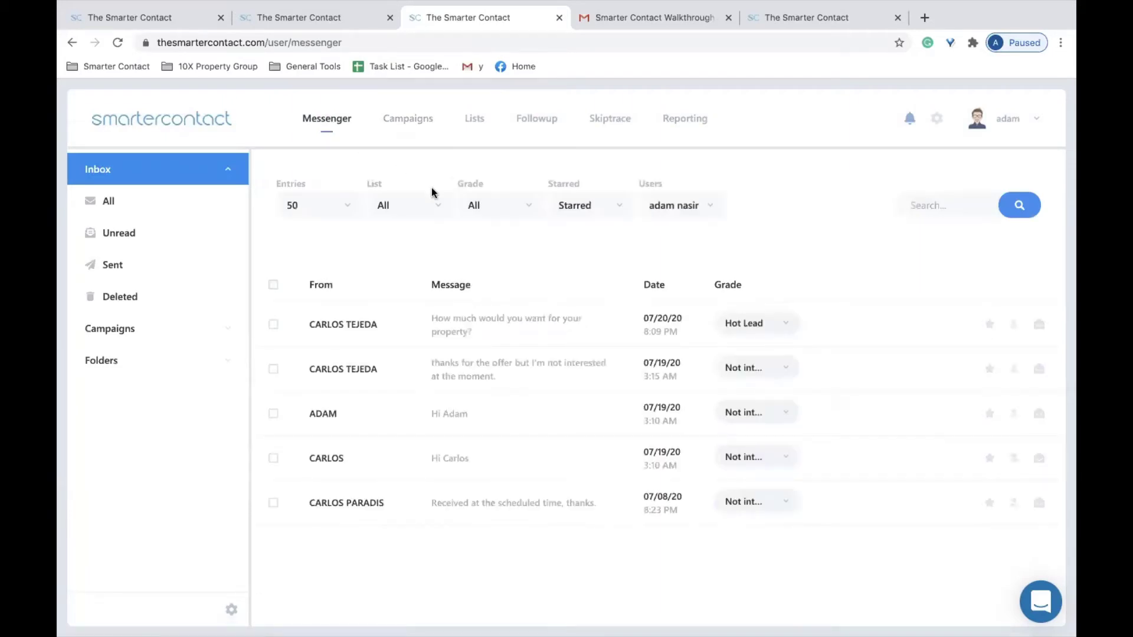